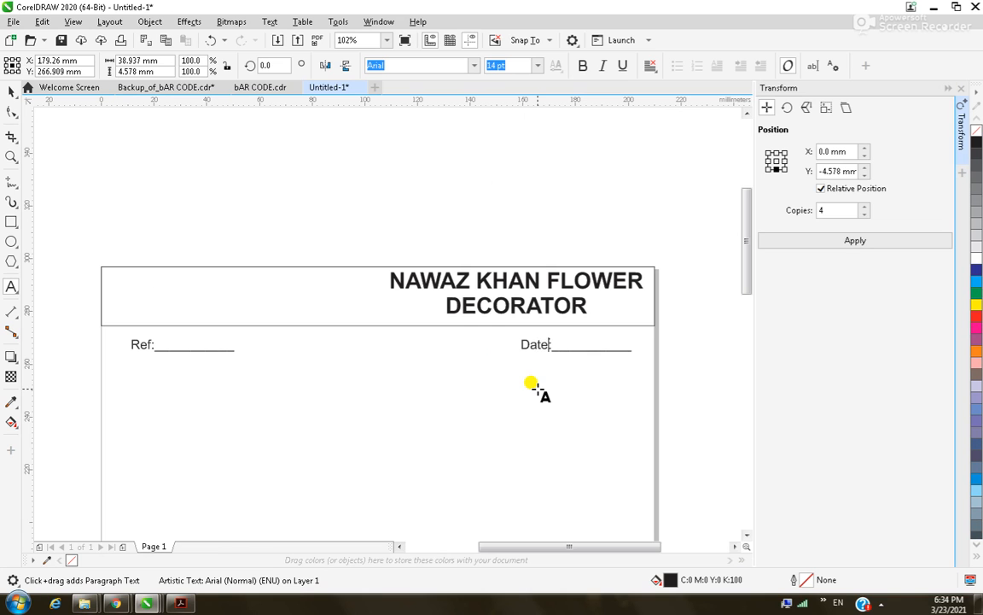
Leave the Date text, zoom in on the header title and select it.
left_click(12, 91)
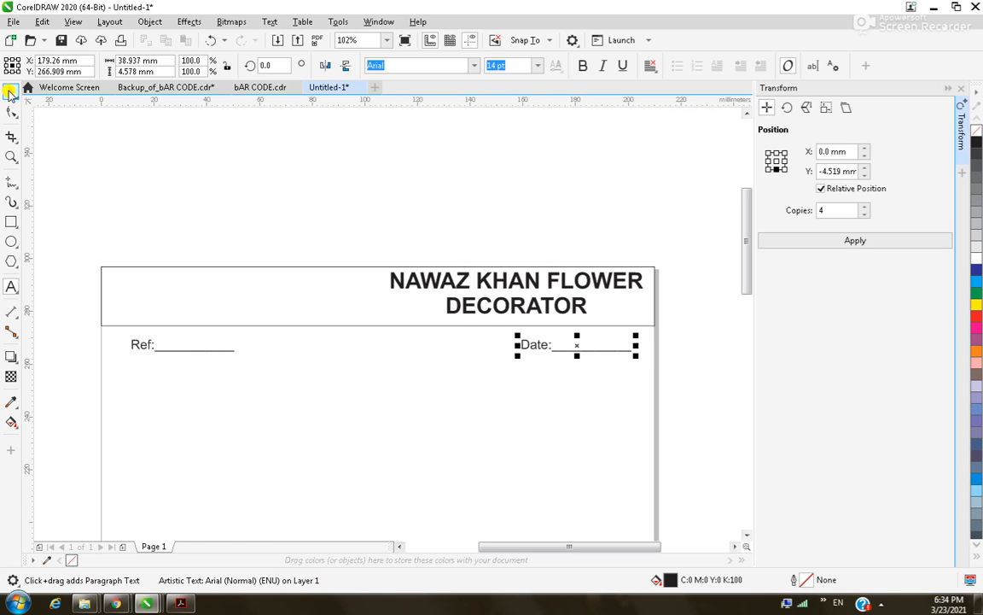
left_click(361, 202)
scroll(361, 202, "down", 1)
key("F2")
left_click_drag(368, 226, 534, 308)
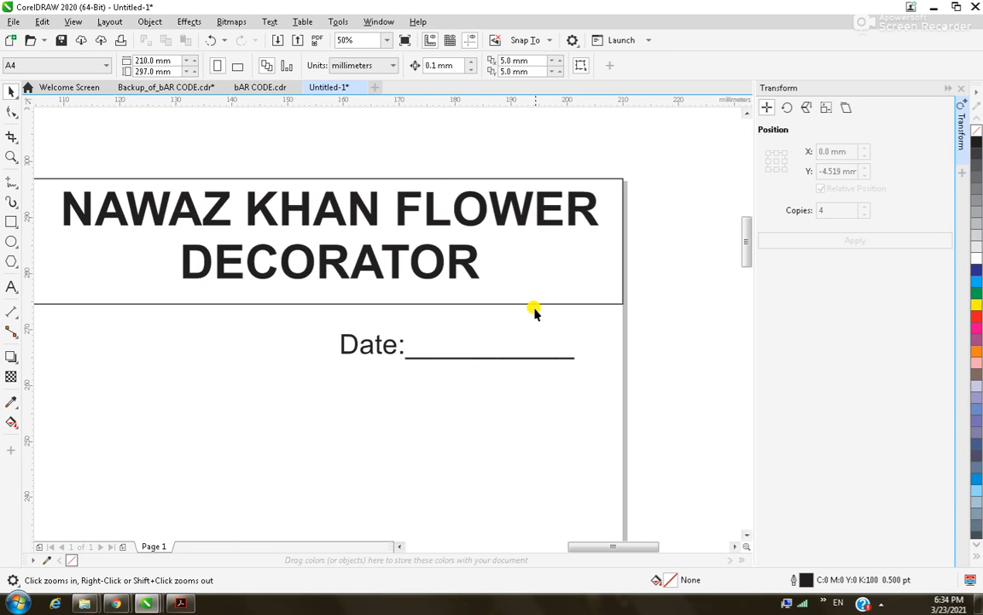
left_click(461, 214)
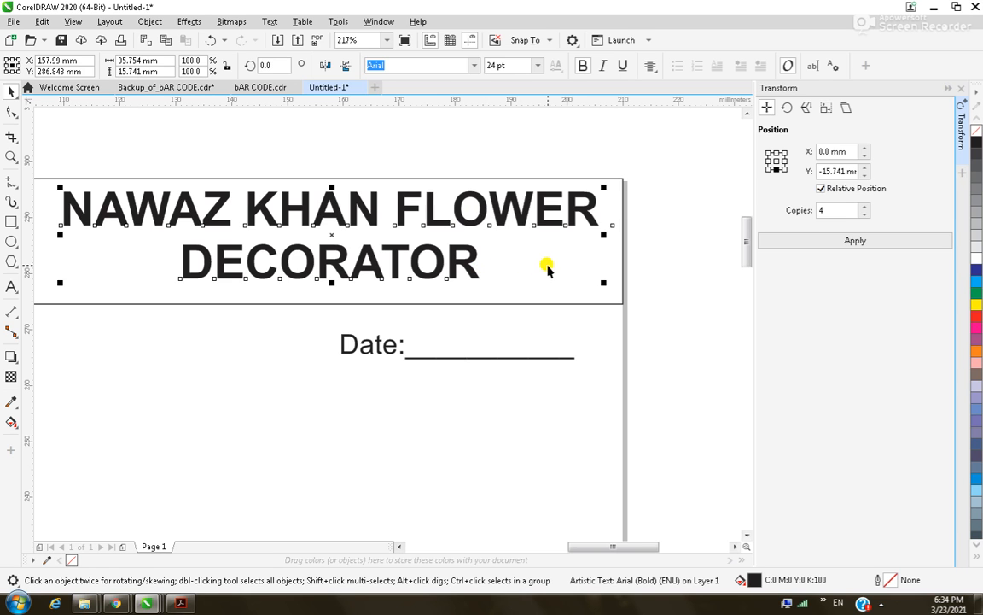
Set the header title font to Back to Black Demo.
left_click(473, 67)
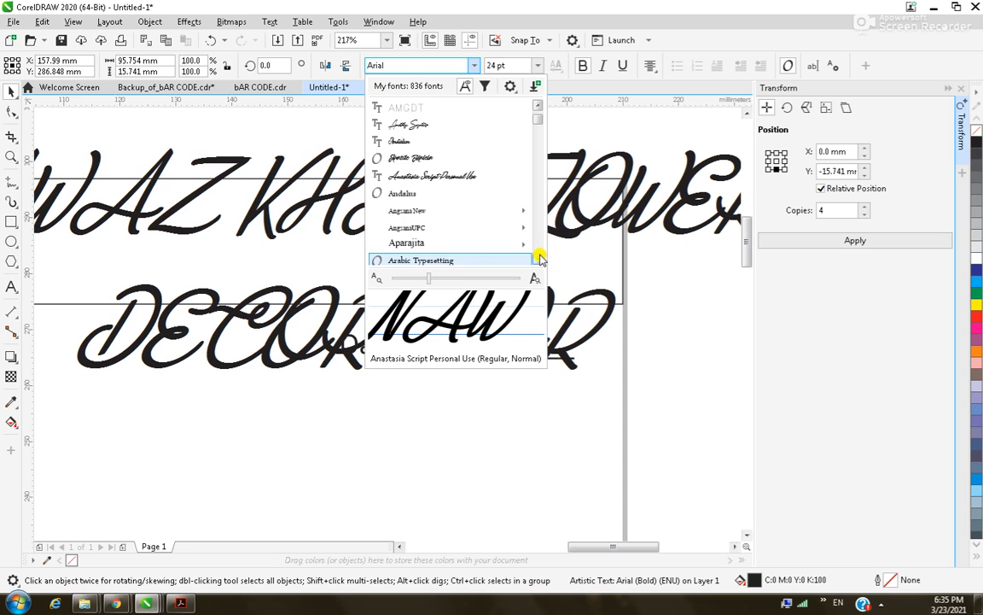
left_click(538, 258)
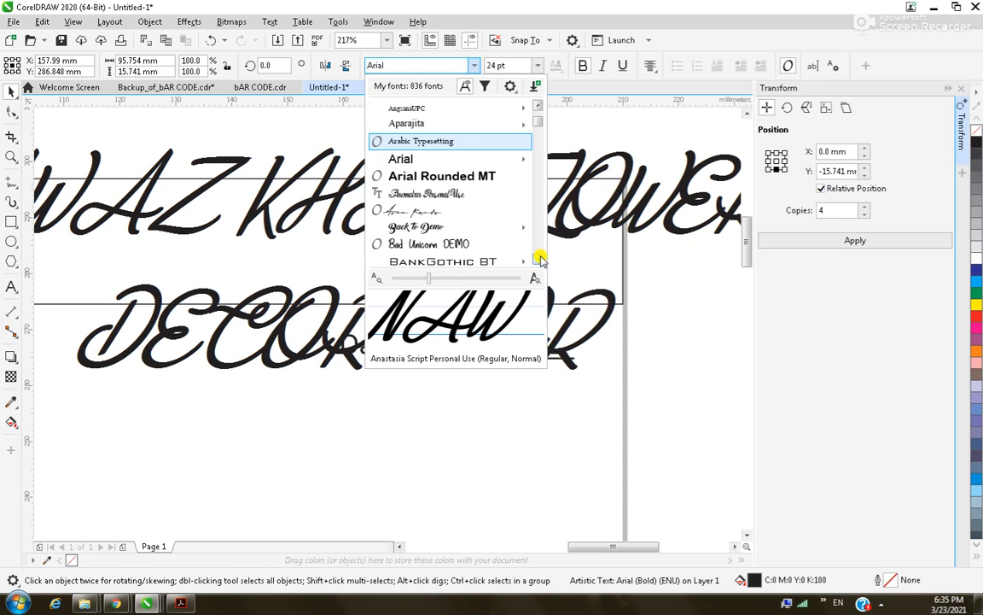
left_click(469, 227)
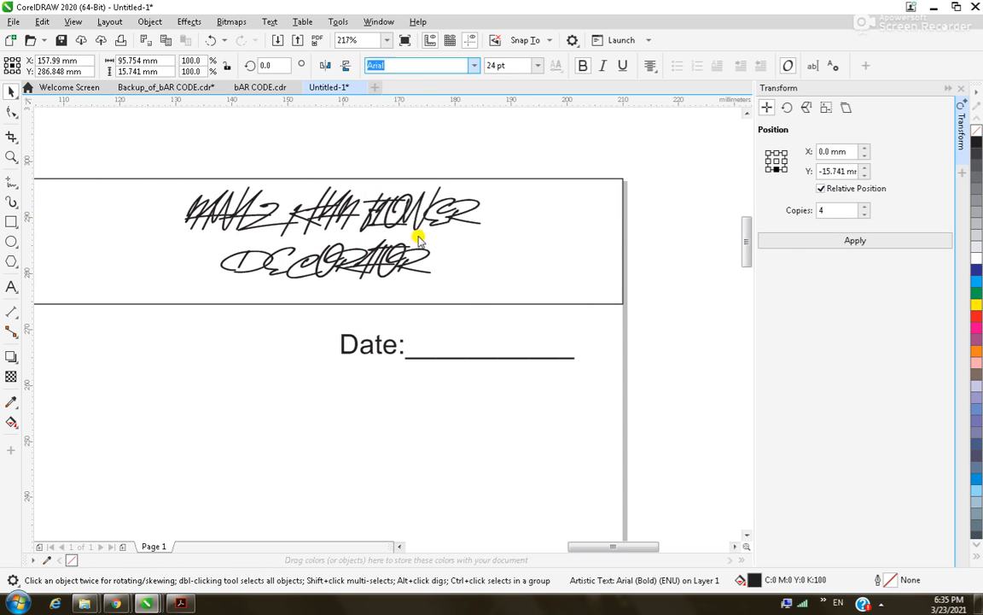
Convert the header title text to Title Case.
double_click(371, 235)
key("ctrl+a")
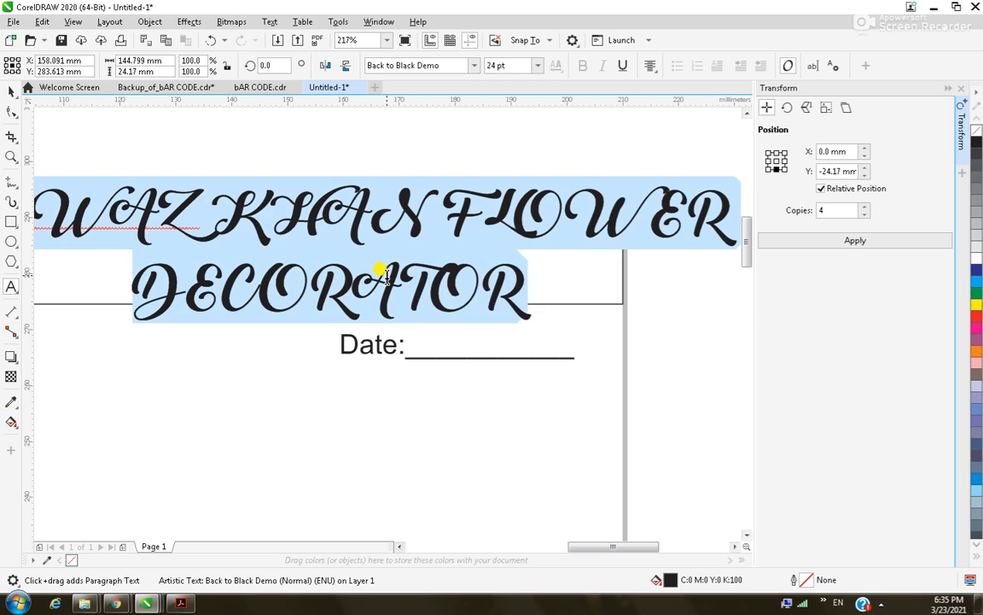
key("shift+F3")
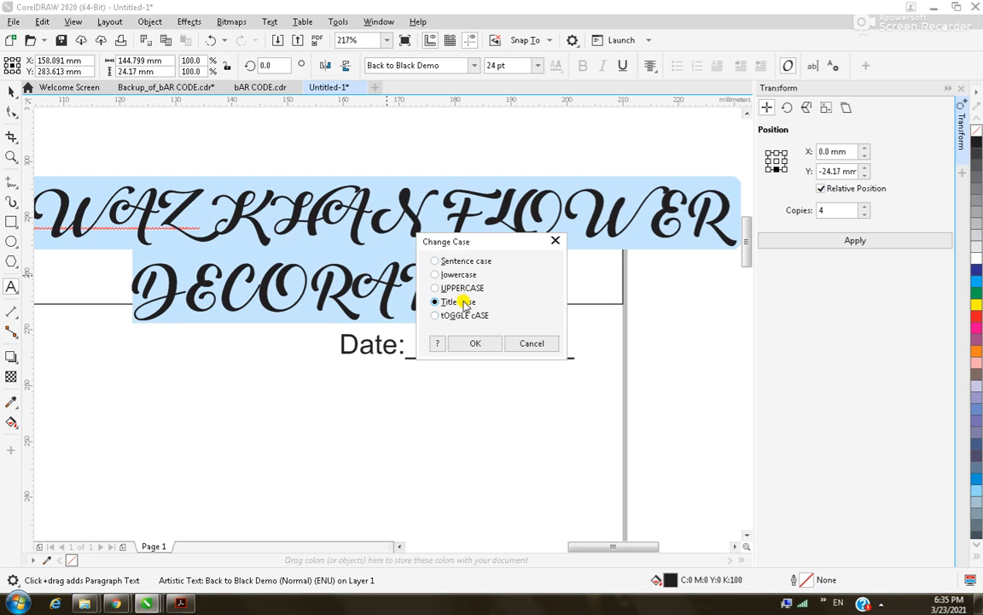
left_click(474, 344)
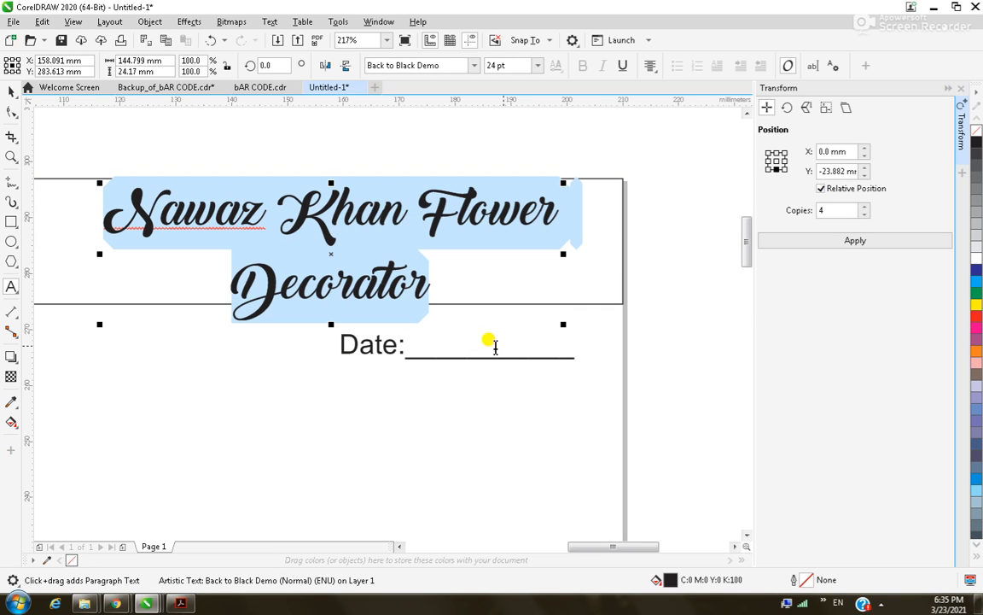
Shrink the title to about 17.9 pt and move it toward the header's right side.
left_click(11, 92)
left_click_drag(560, 322, 535, 300)
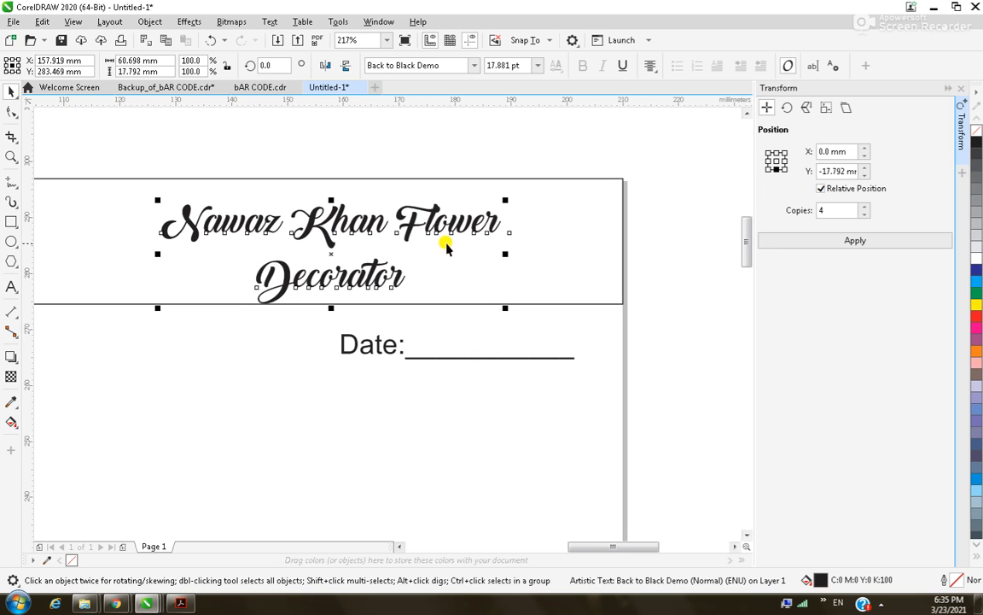
left_click_drag(409, 223, 506, 217)
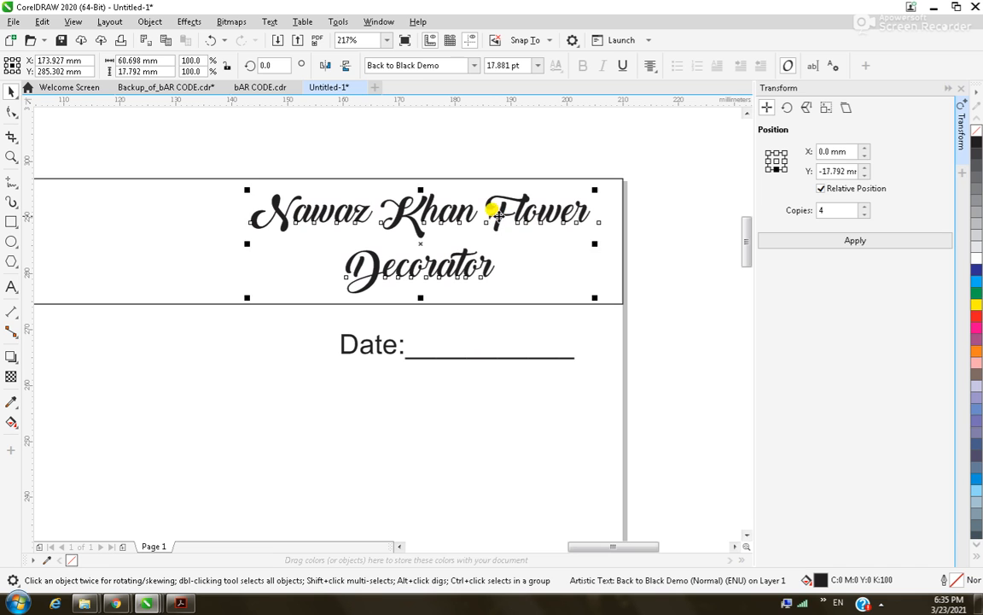
Zoom to the letterhead top and convert the header rectangle to curves.
left_click(681, 257)
scroll(620, 272, "down", 4)
key("z")
left_click_drag(357, 196, 724, 398)
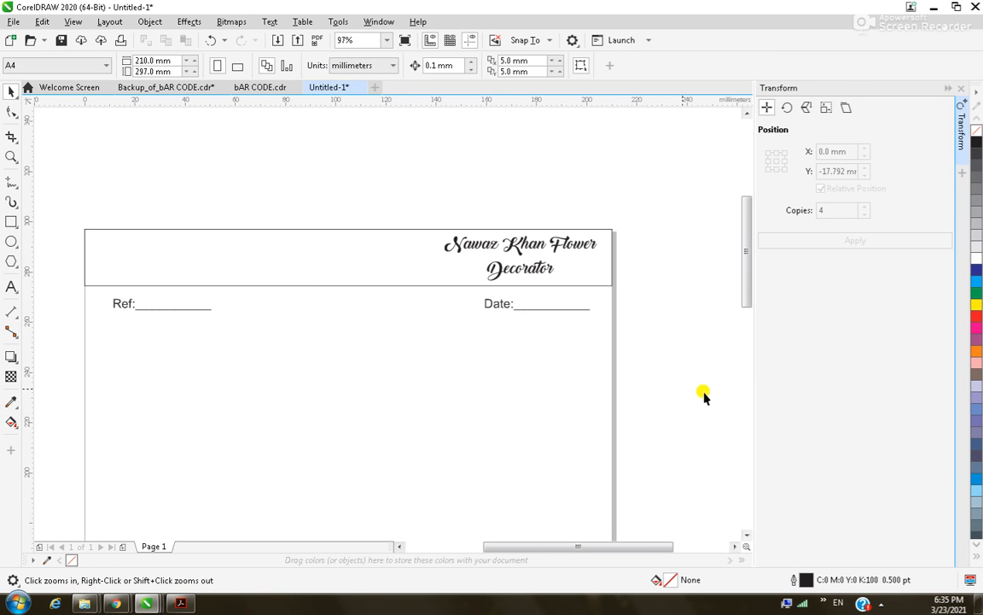
left_click(300, 258)
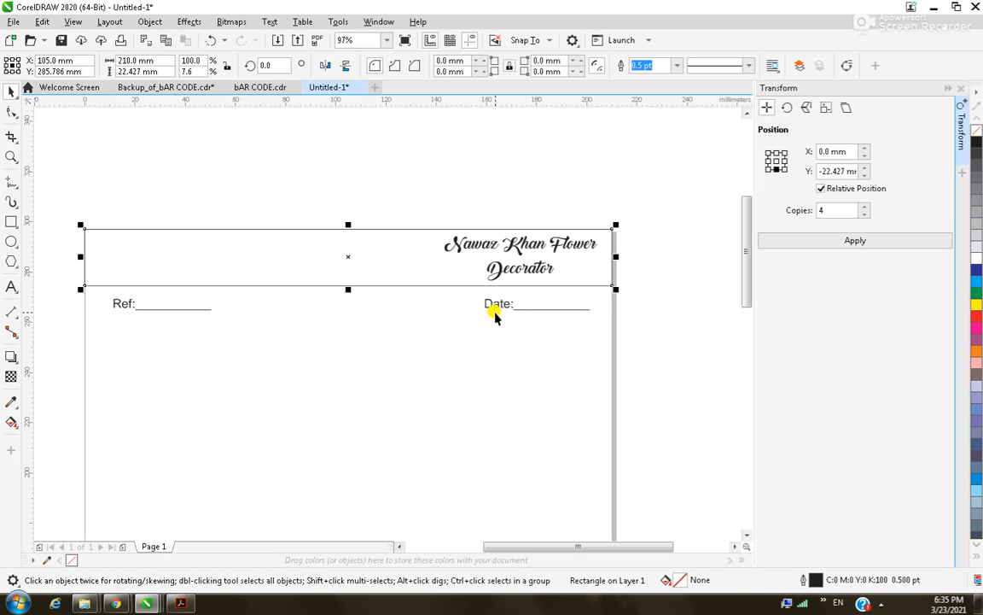
key("F10")
key("ctrl+q")
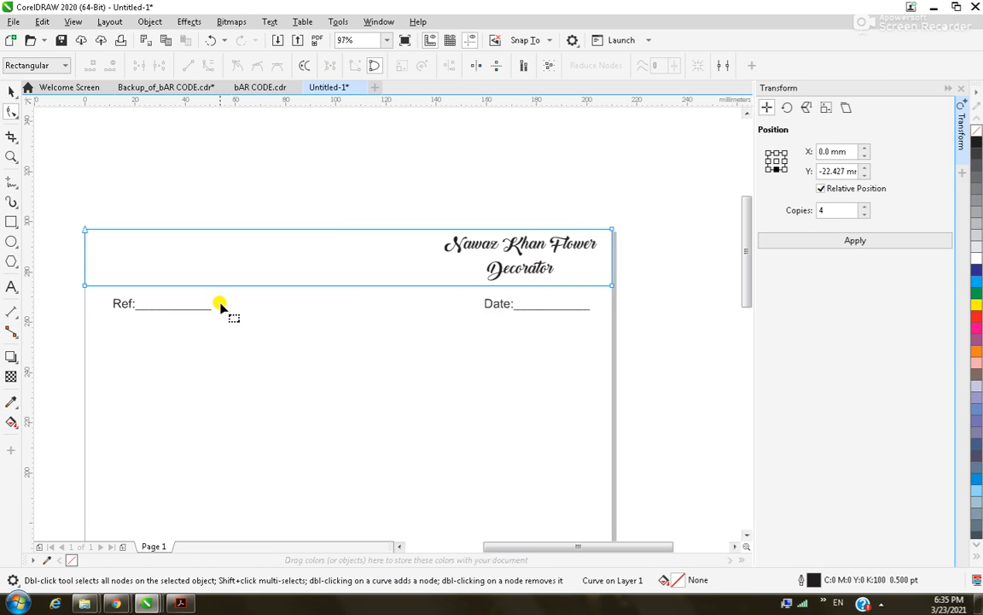
Make the header's bottom edge a curve and bend it into a gentle wave.
left_click(226, 285)
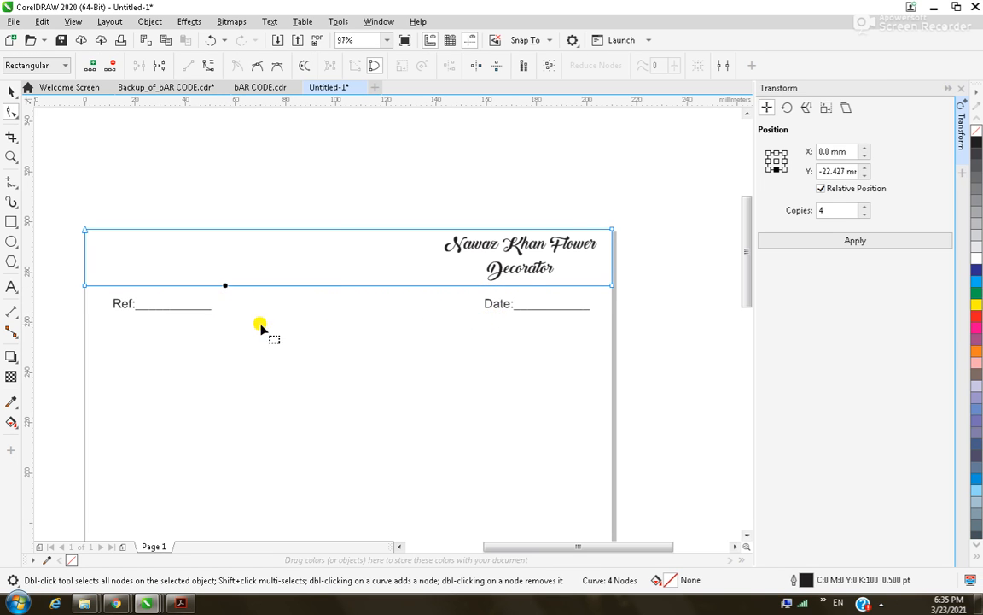
left_click(208, 65)
left_click_drag(257, 287, 247, 187)
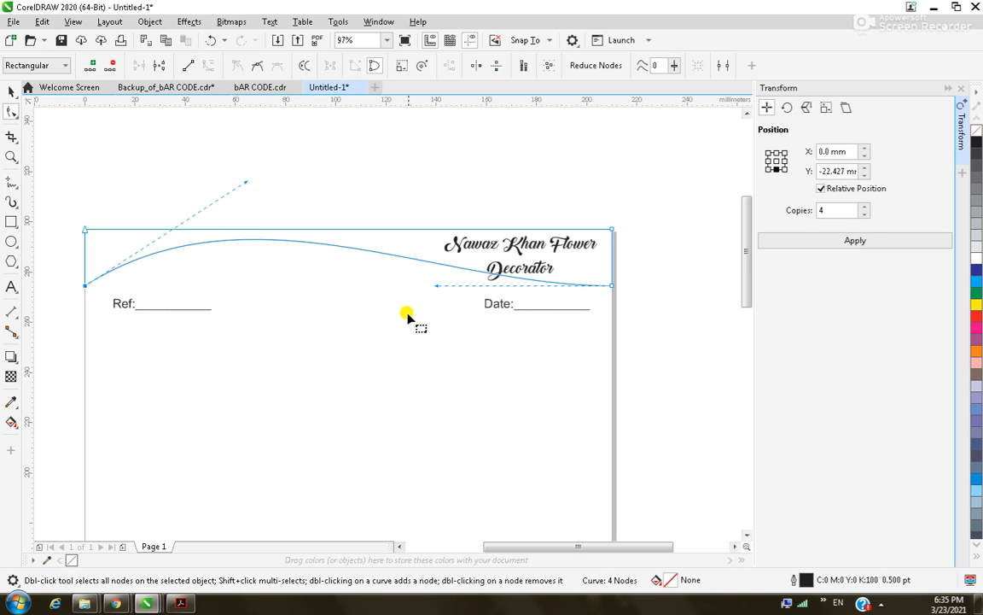
left_click_drag(437, 286, 426, 341)
left_click(12, 92)
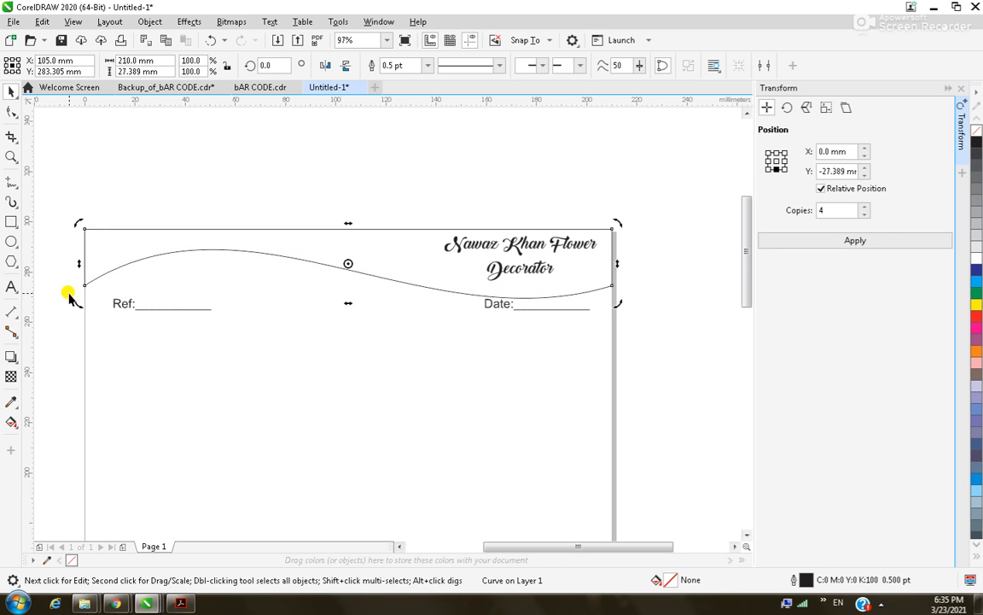
left_click(59, 295)
Nudge the Ref and Date lines down two steps.
left_click_drag(59, 295, 656, 396)
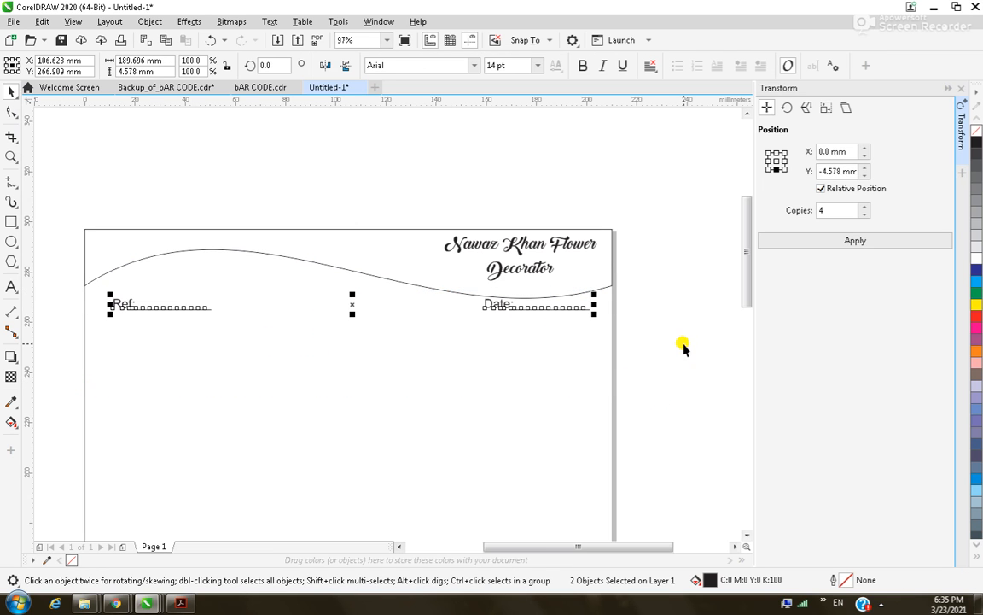
key("Down")
key("Down")
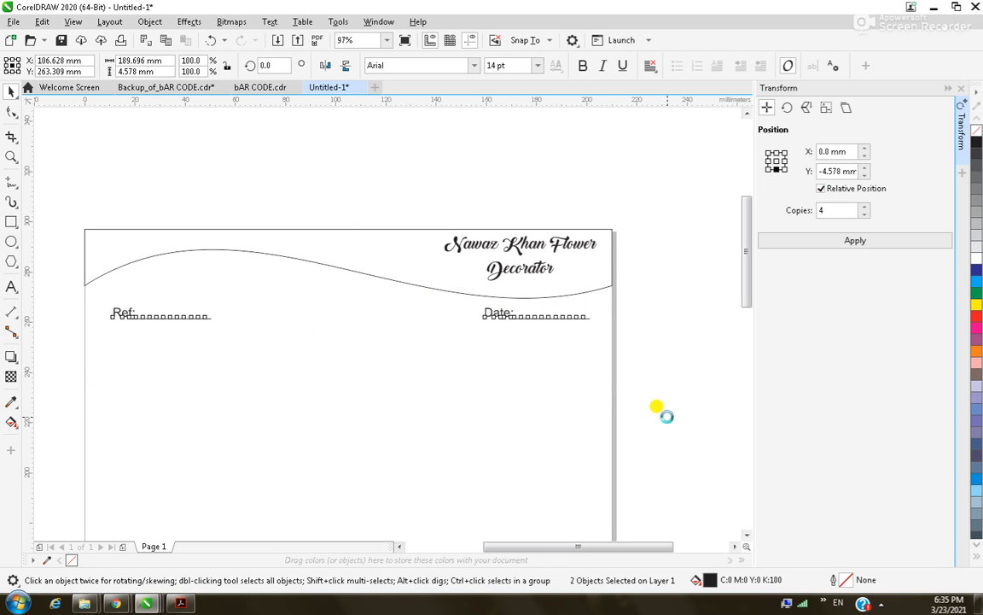
key("Down")
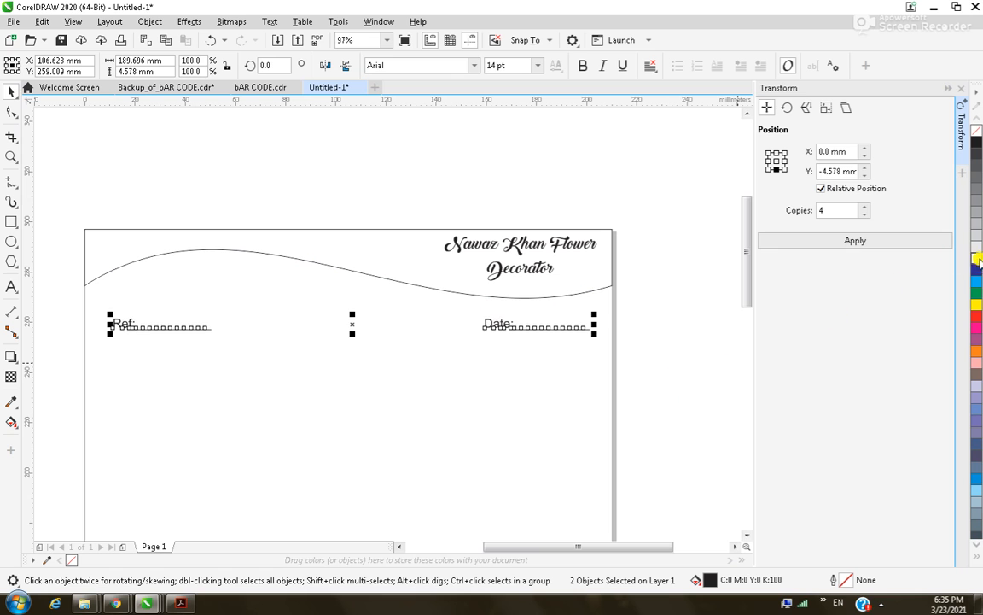
Fill the wavy header with light blue.
left_click(600, 279)
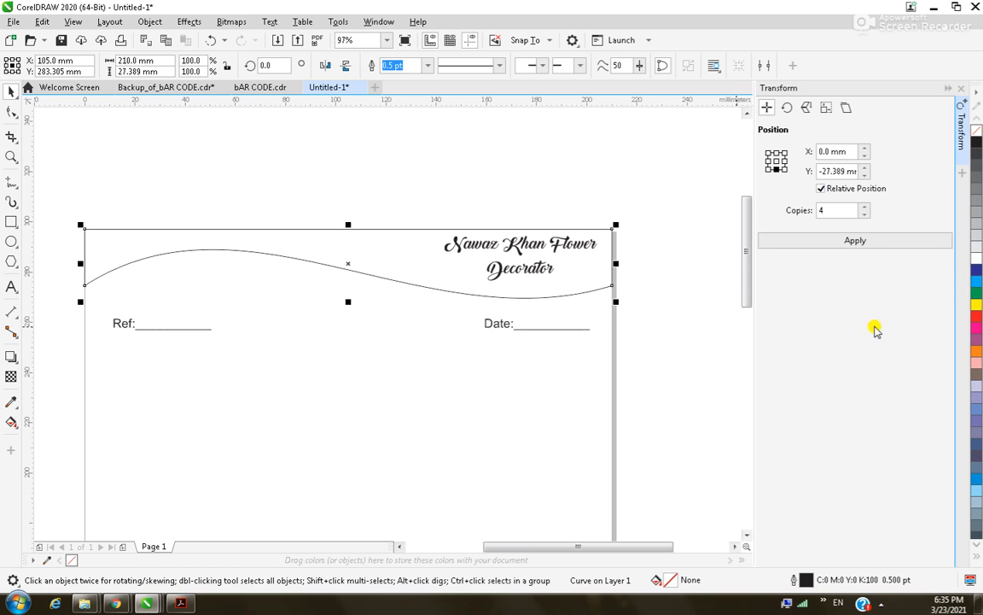
left_click(976, 282)
left_click(624, 181)
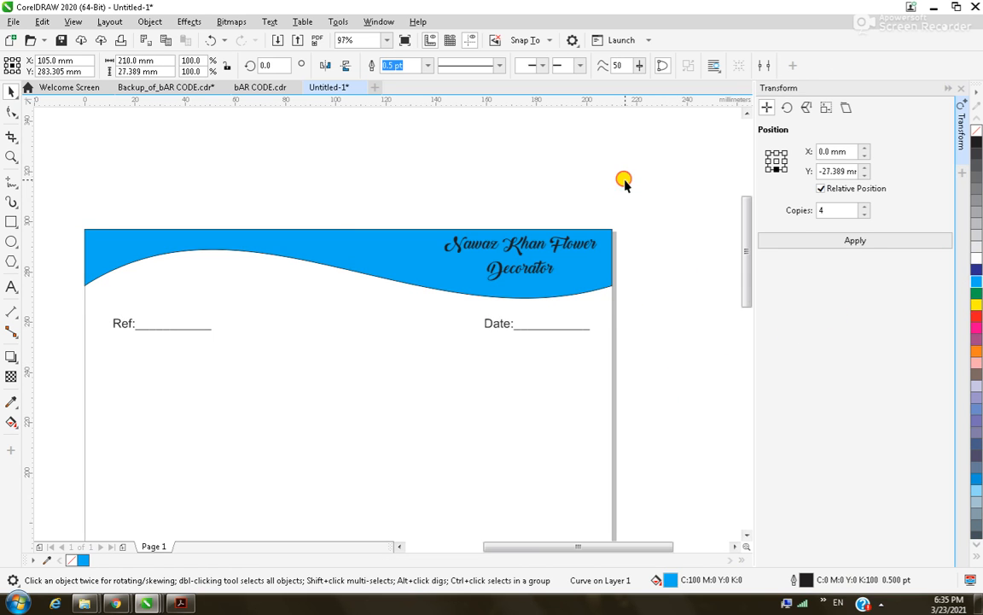
Set the header's outline width to None, placed behind the fill.
scroll(581, 280, "down", 1)
key("F2")
left_click_drag(461, 220, 633, 315)
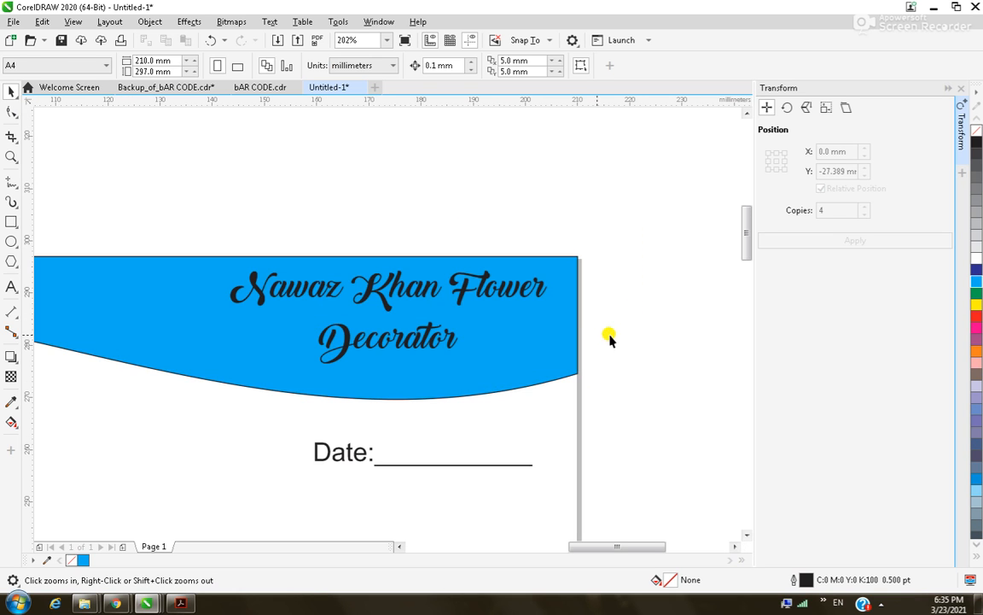
left_click(523, 346)
key("F12")
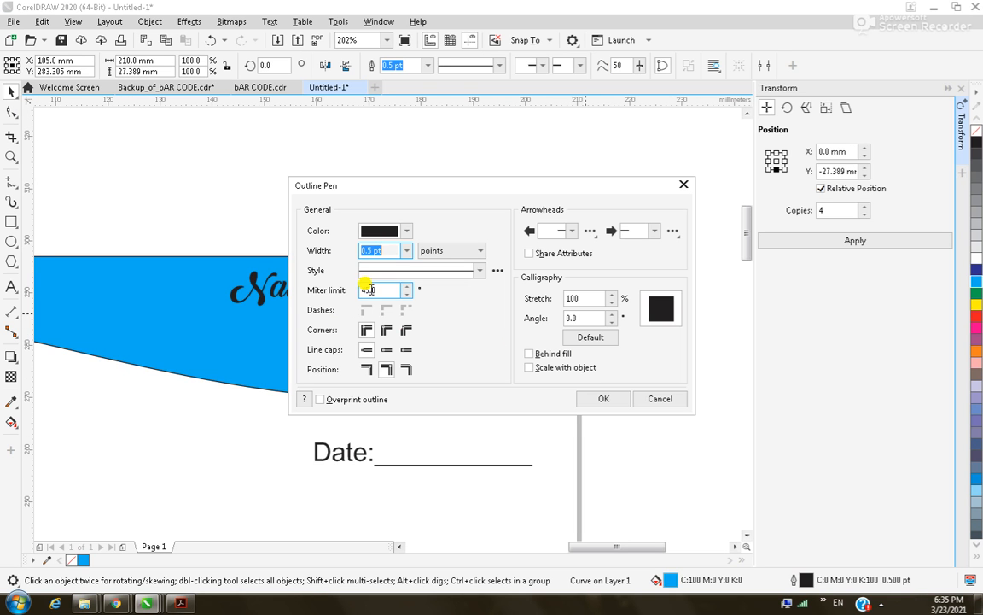
left_click(406, 251)
left_click(386, 266)
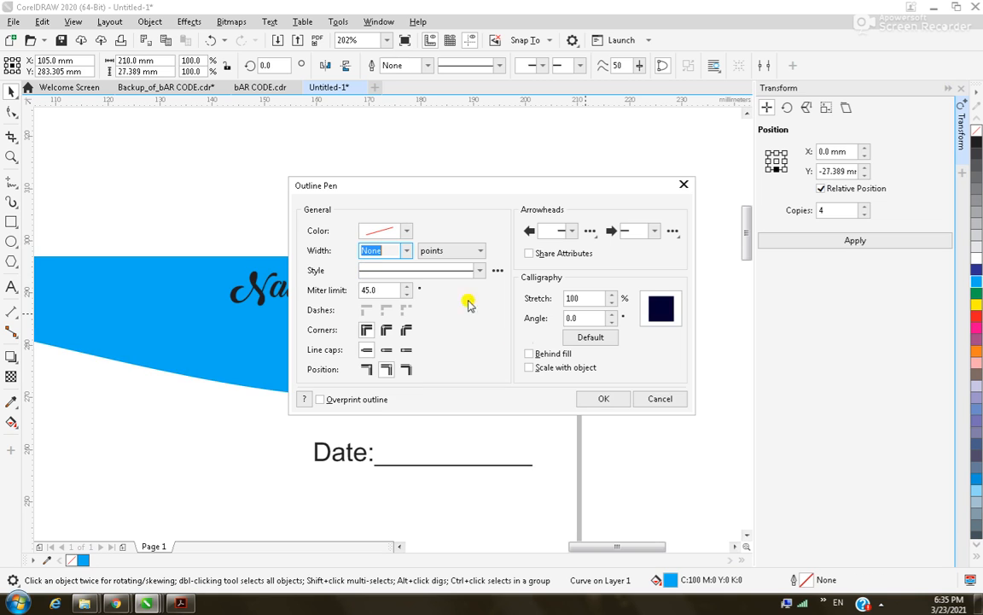
left_click(546, 353)
left_click(604, 398)
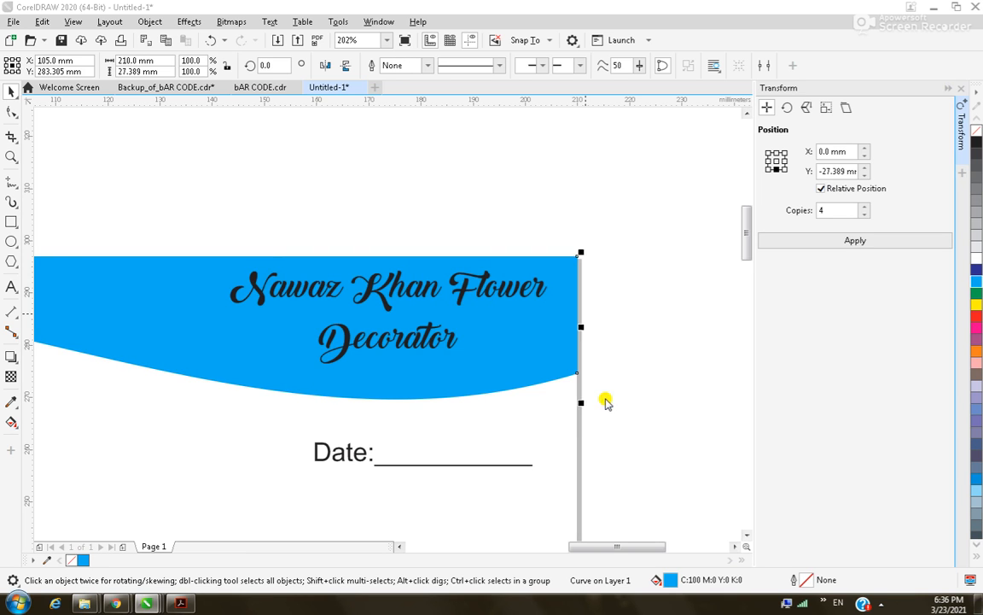
left_click_drag(187, 193, 564, 386)
Give the title a 3.0 pt yellowish outline drawn behind the letter fill.
key("F3")
key("F2")
left_click_drag(367, 286, 616, 410)
key("F12")
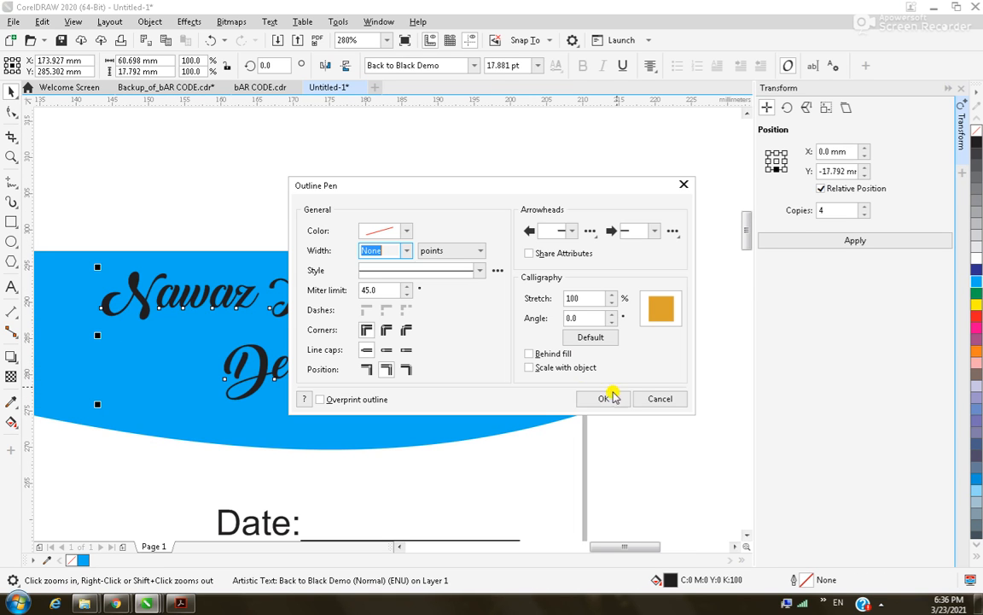
left_click(408, 252)
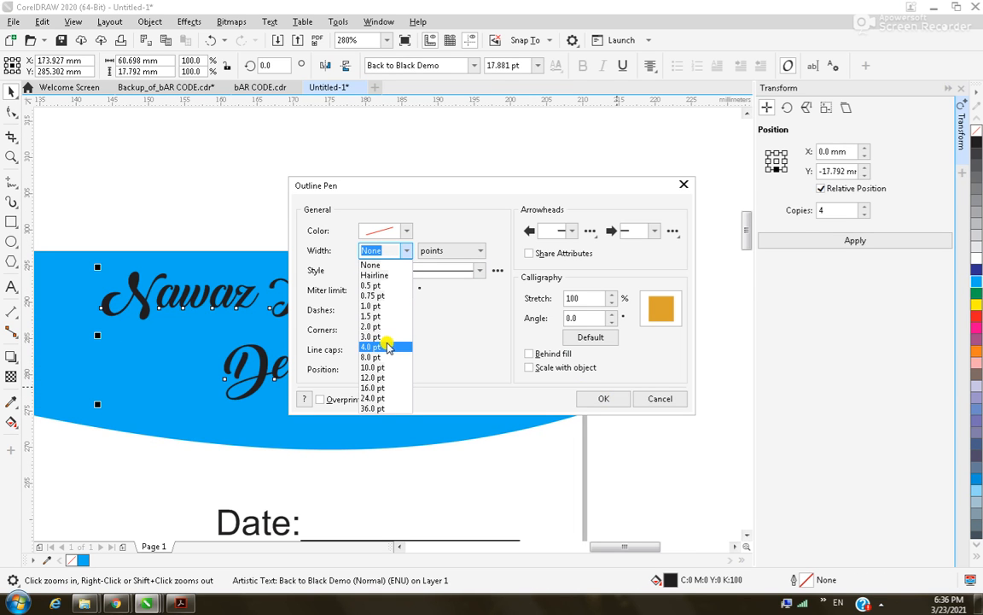
left_click(380, 336)
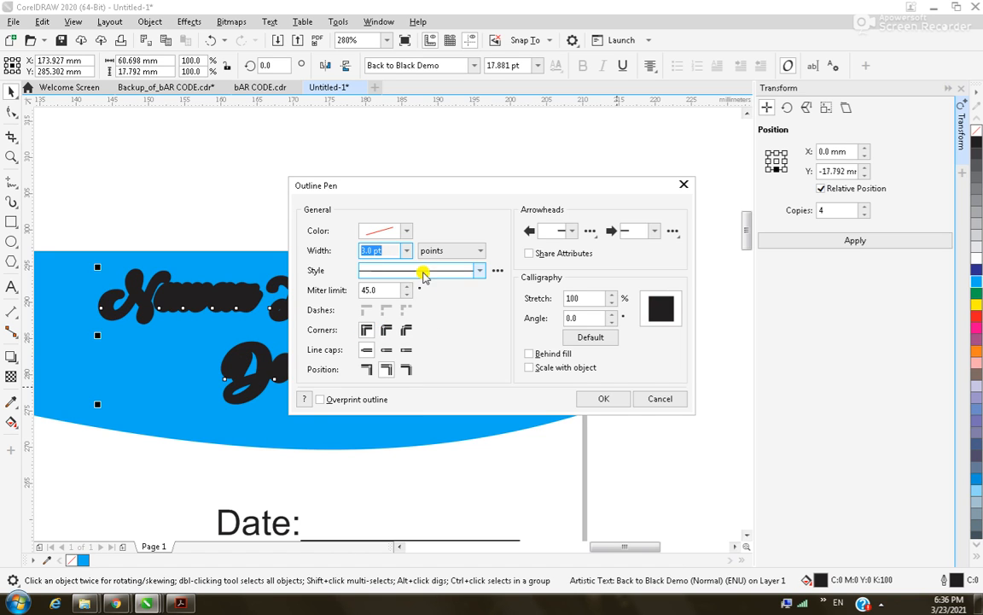
left_click(409, 230)
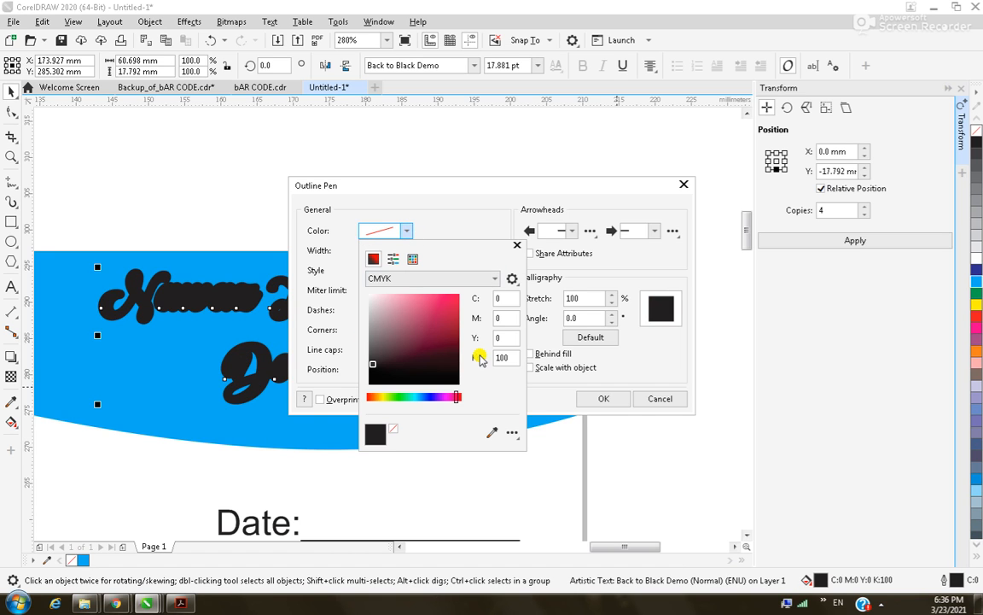
left_click(385, 398)
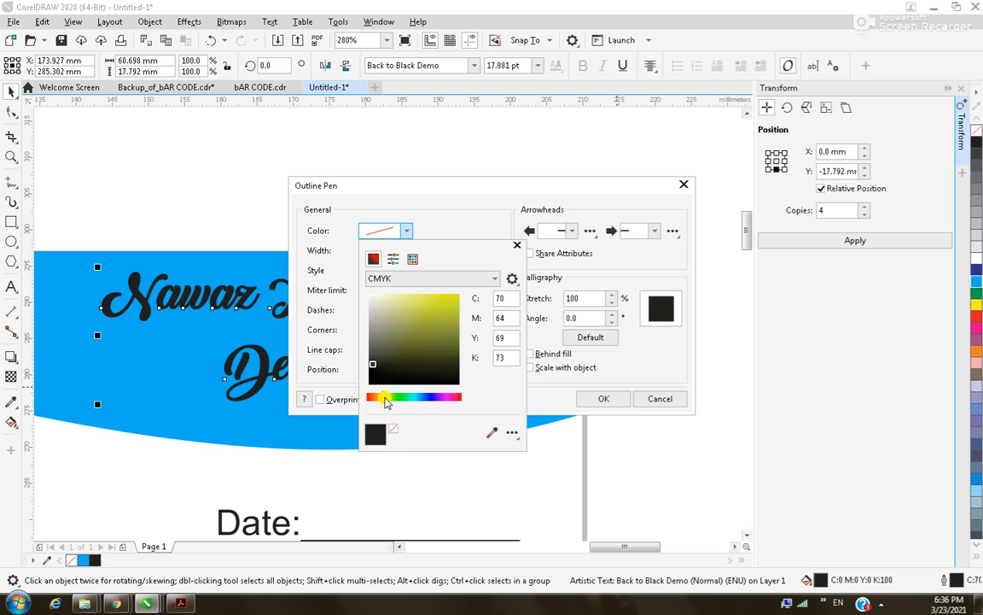
left_click_drag(381, 398, 429, 339)
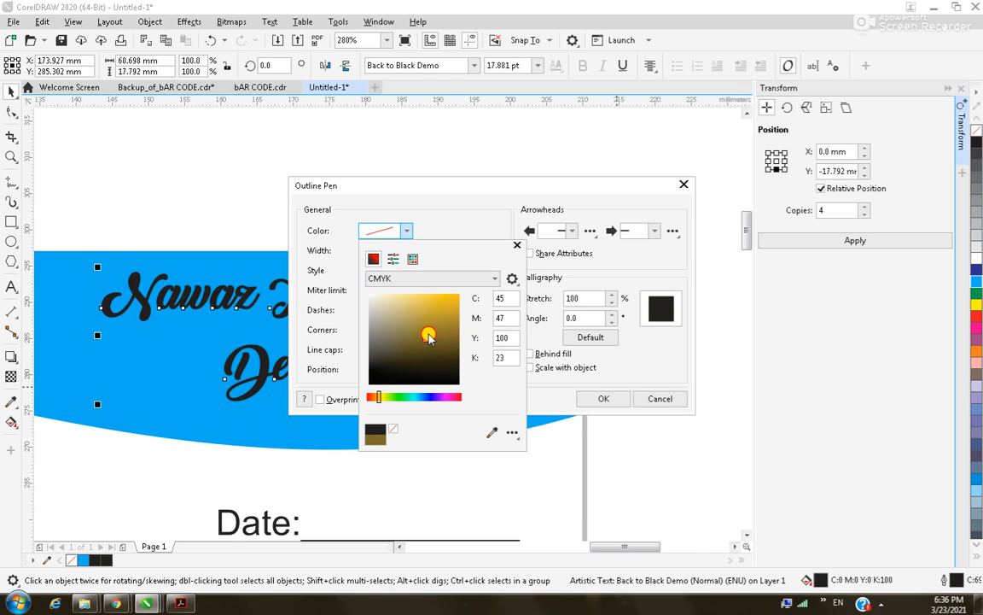
left_click(545, 401)
left_click(529, 355)
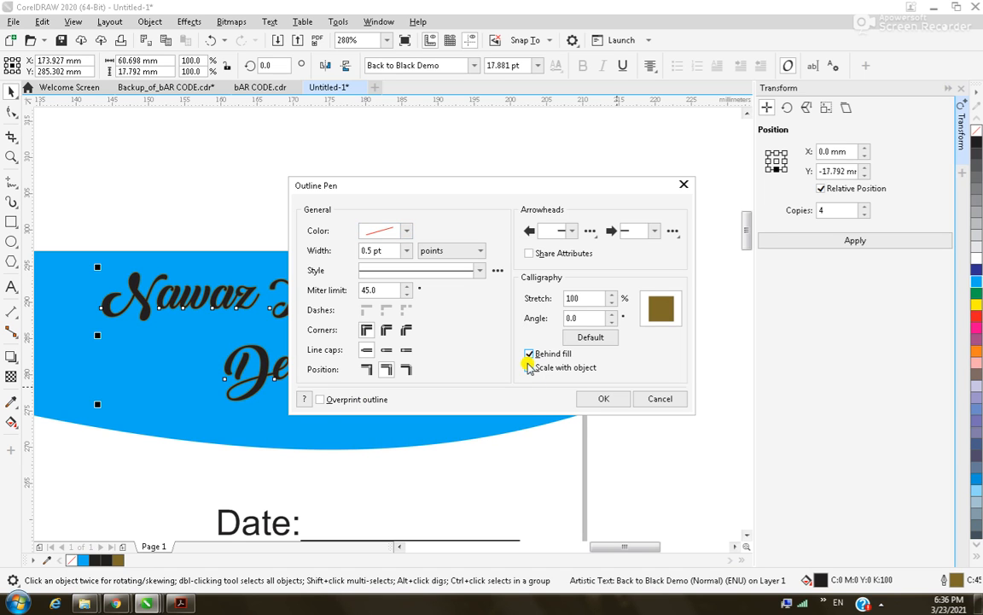
Change the title outline to 2.0 pt and tune its colour to golden yellow.
left_click(406, 250)
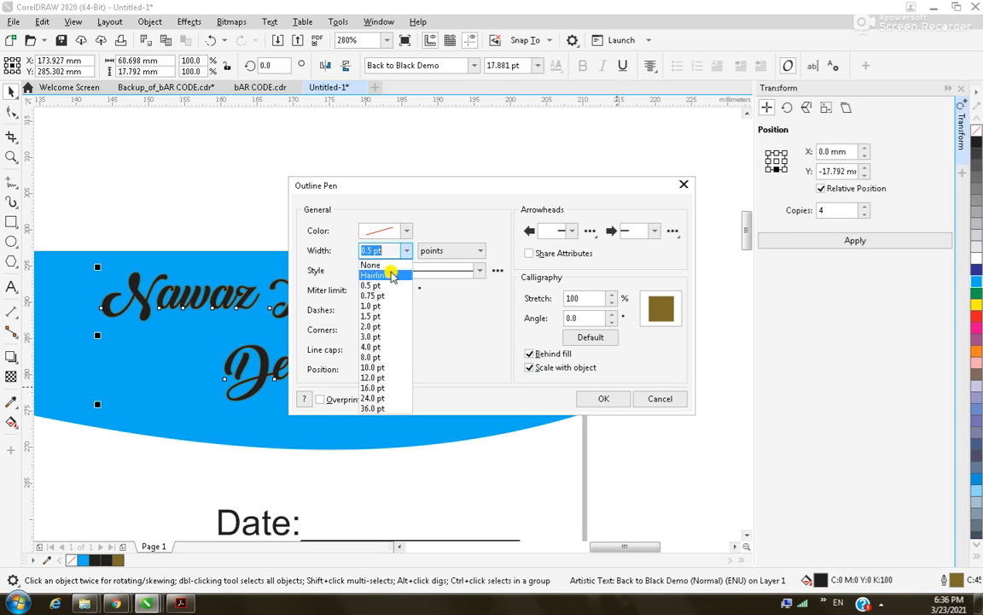
left_click(385, 326)
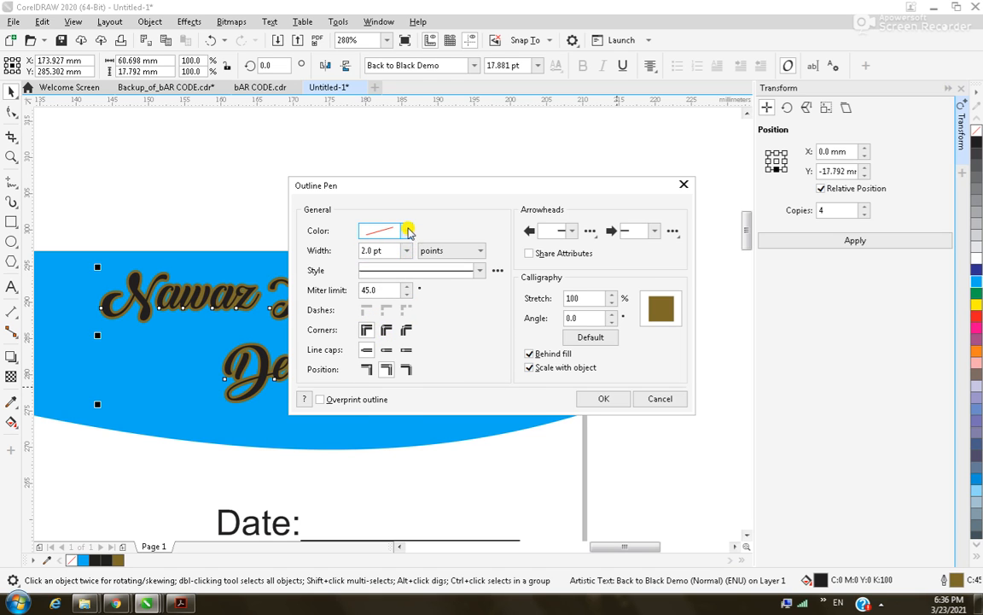
left_click(406, 231)
left_click(383, 398)
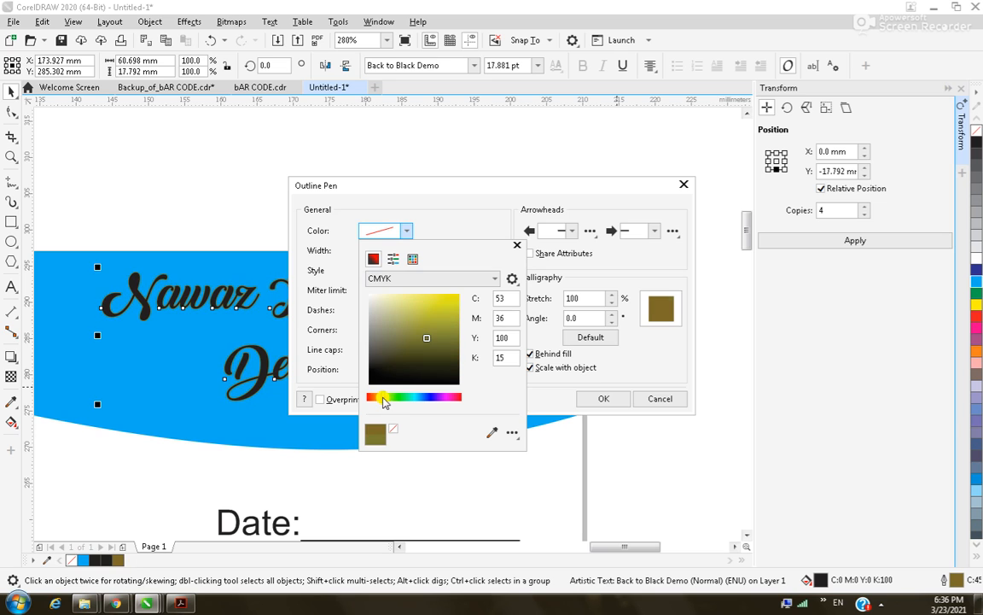
left_click_drag(384, 399, 378, 398)
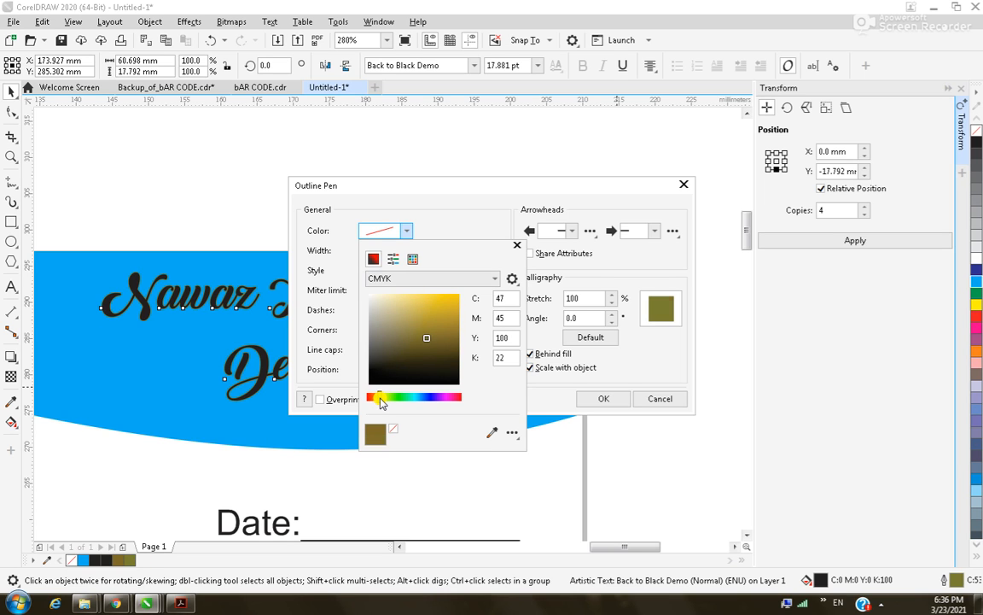
left_click_drag(427, 341, 442, 303)
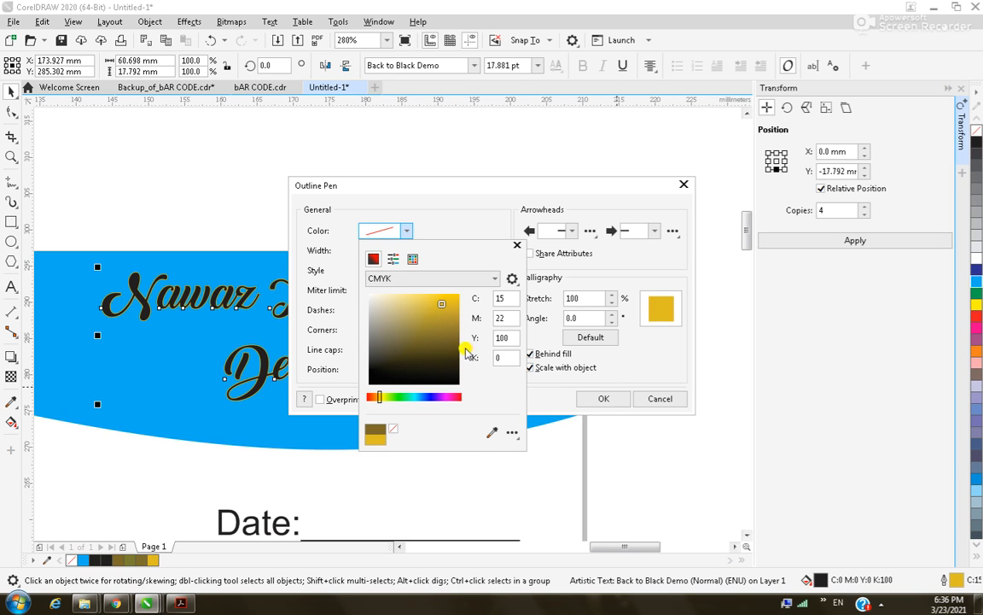
left_click(533, 396)
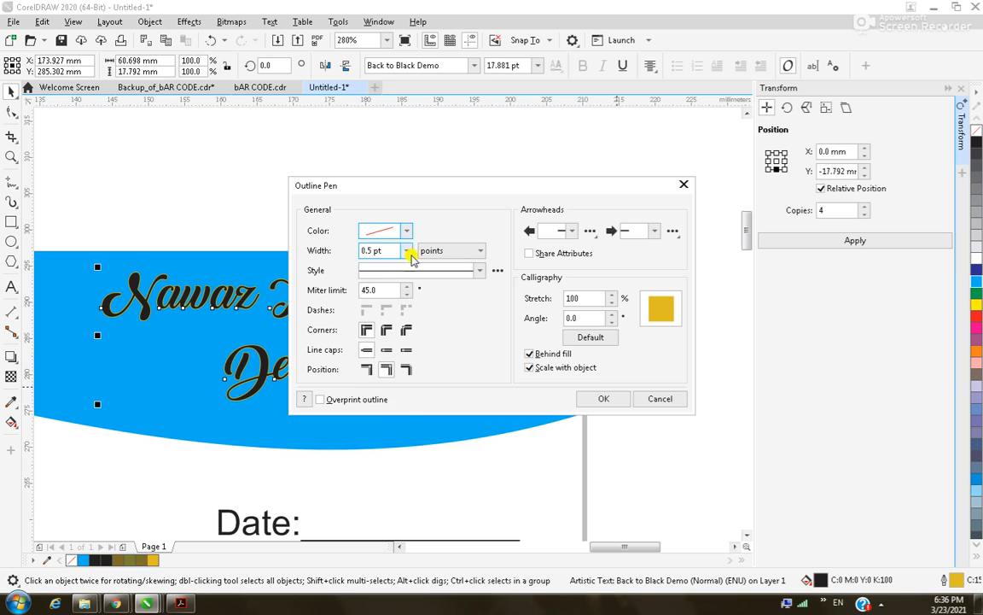
Set the title outline width to 4.0 pt and apply it.
left_click(407, 251)
left_click(390, 306)
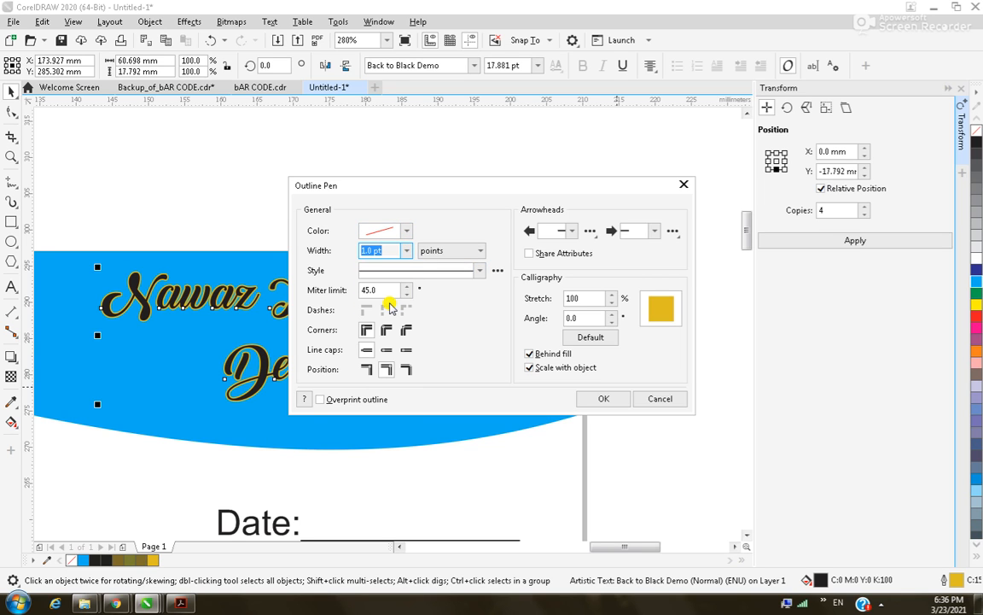
left_click(406, 250)
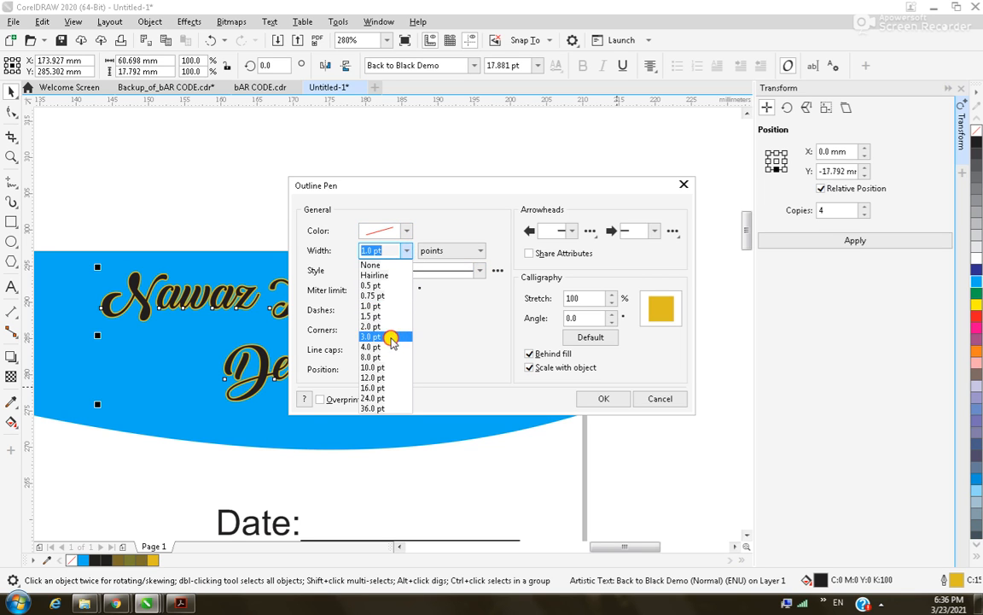
left_click(390, 337)
left_click(407, 250)
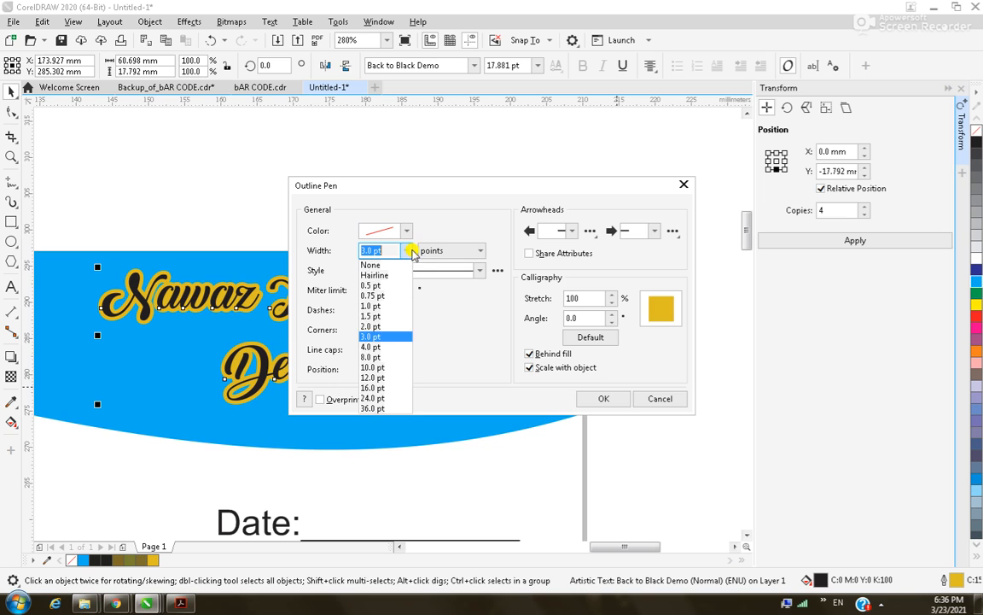
left_click(390, 347)
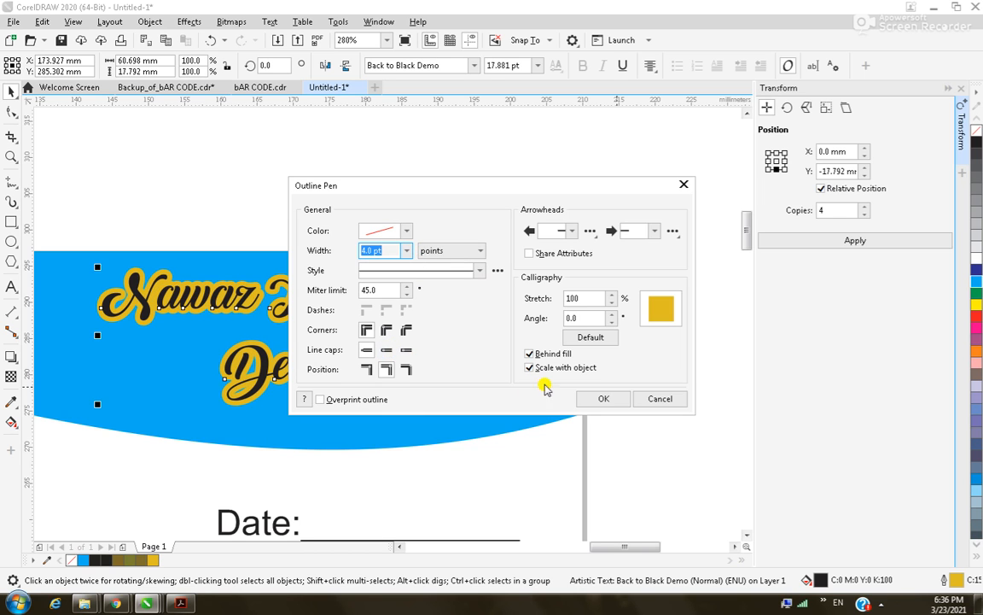
left_click(600, 399)
left_click(619, 399)
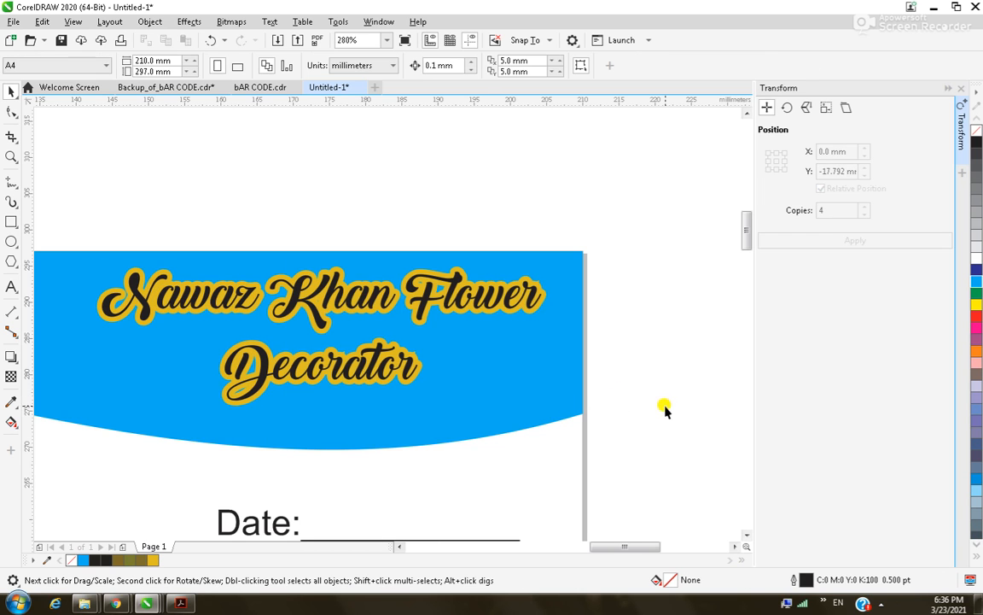
scroll(597, 397, "down", 5)
Fill the wave with a blue-to-white gradient fading toward the lower left.
key("z")
left_click_drag(126, 312, 621, 466)
left_click_drag(56, 241, 651, 440)
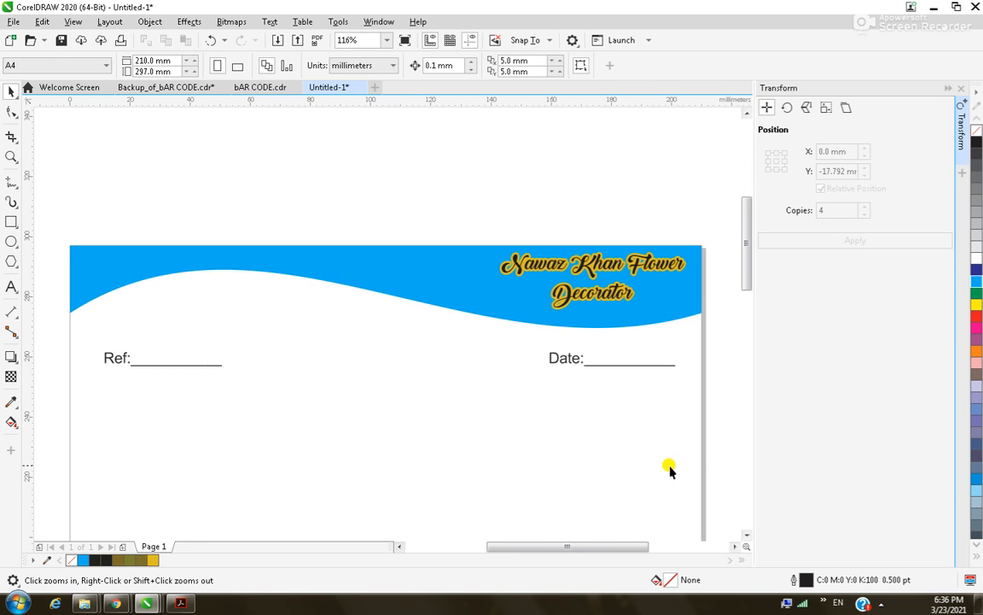
key("space")
left_click(341, 266)
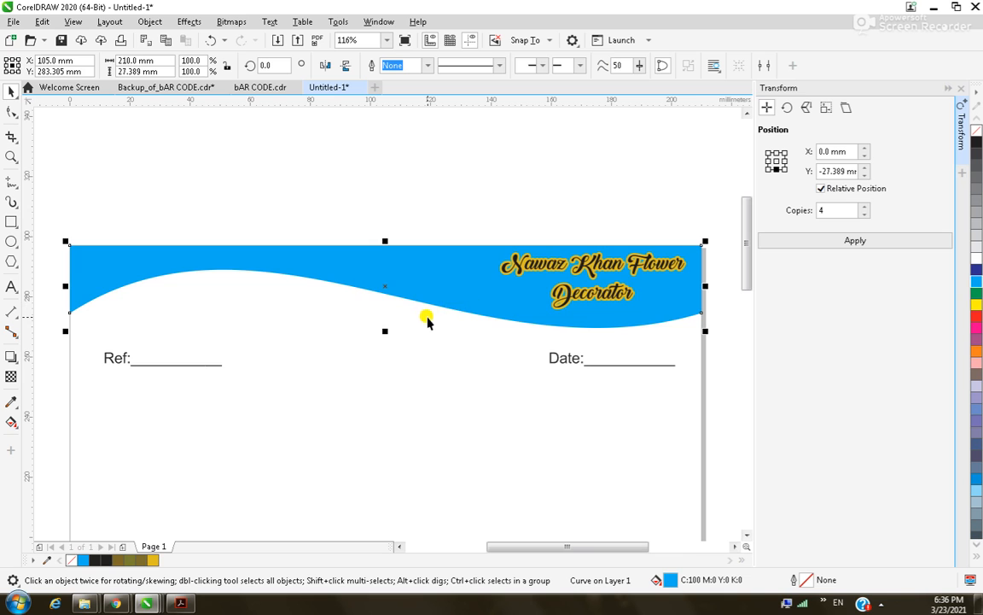
key("F11")
left_click_drag(393, 297, 371, 282)
left_click(609, 479)
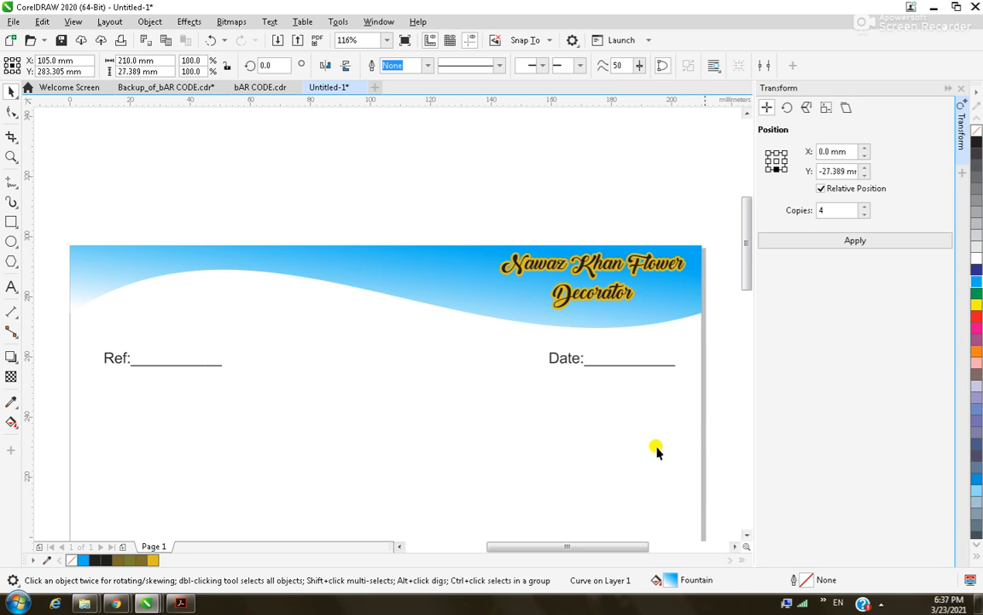
Add two lower copies of the wave, filled red and green.
left_click(268, 198)
left_click(314, 268)
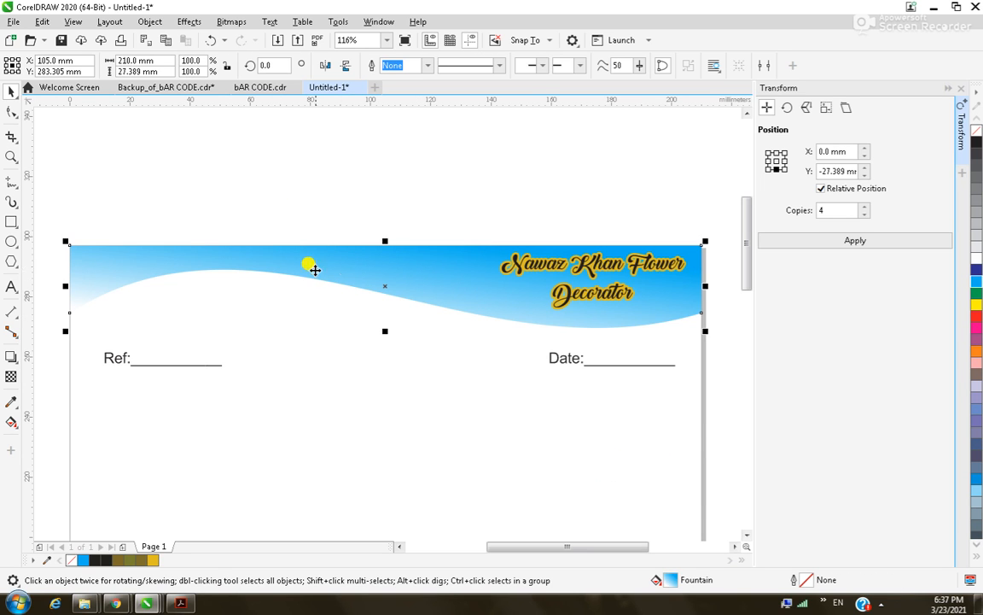
left_click_drag(345, 263, 347, 268)
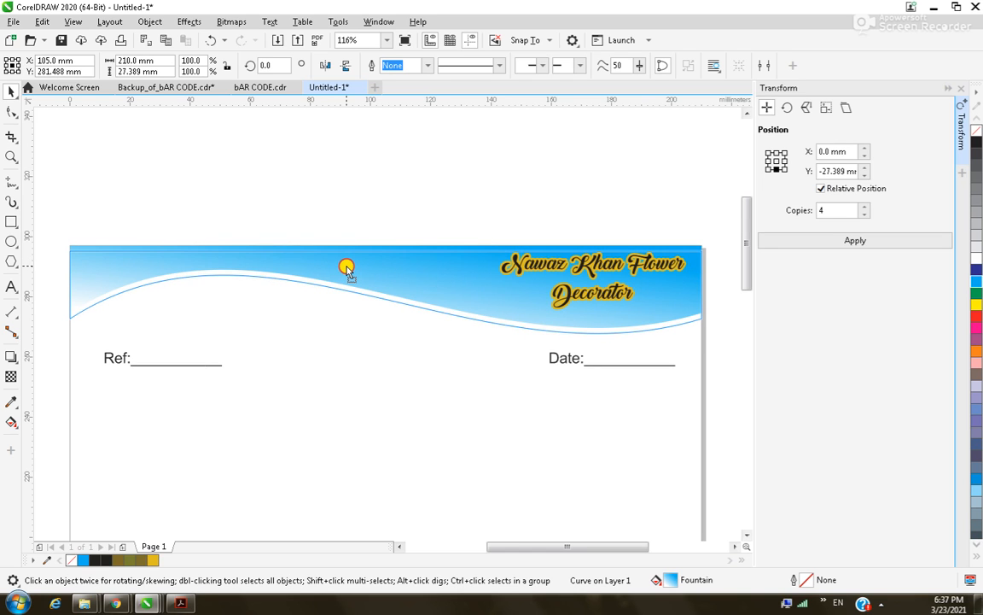
left_click(974, 318)
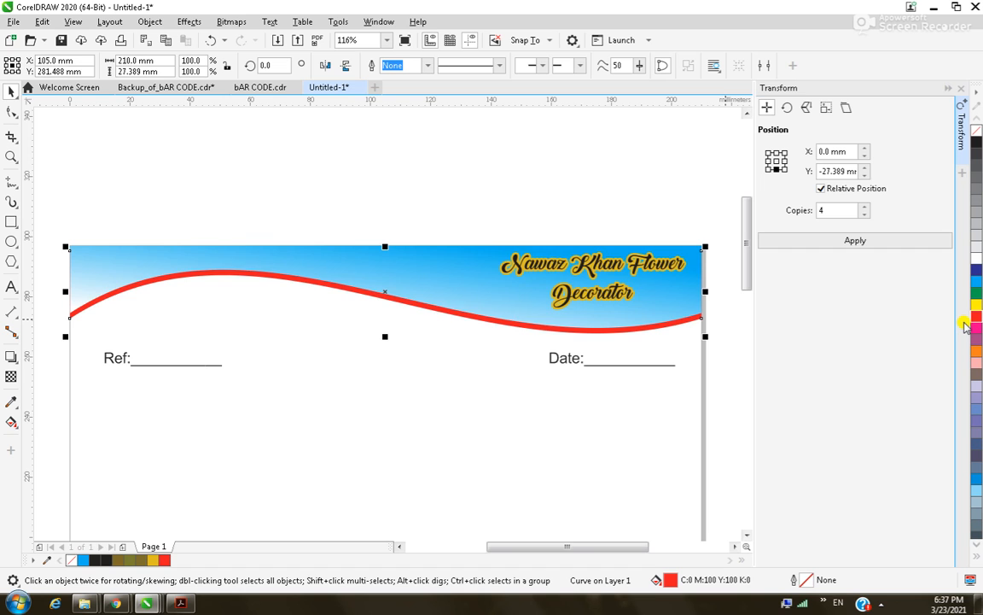
left_click_drag(351, 286, 355, 300)
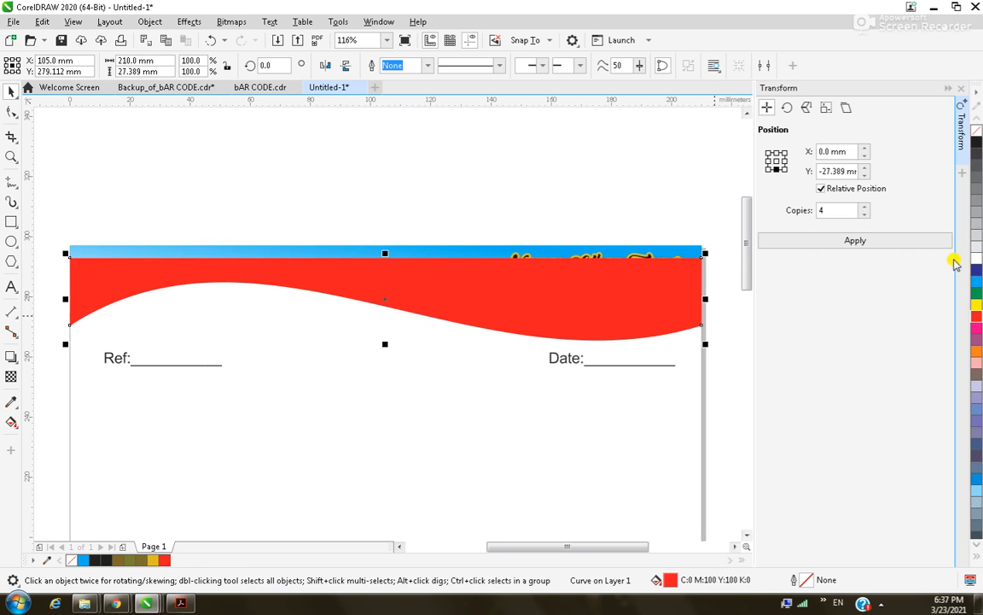
left_click(974, 294)
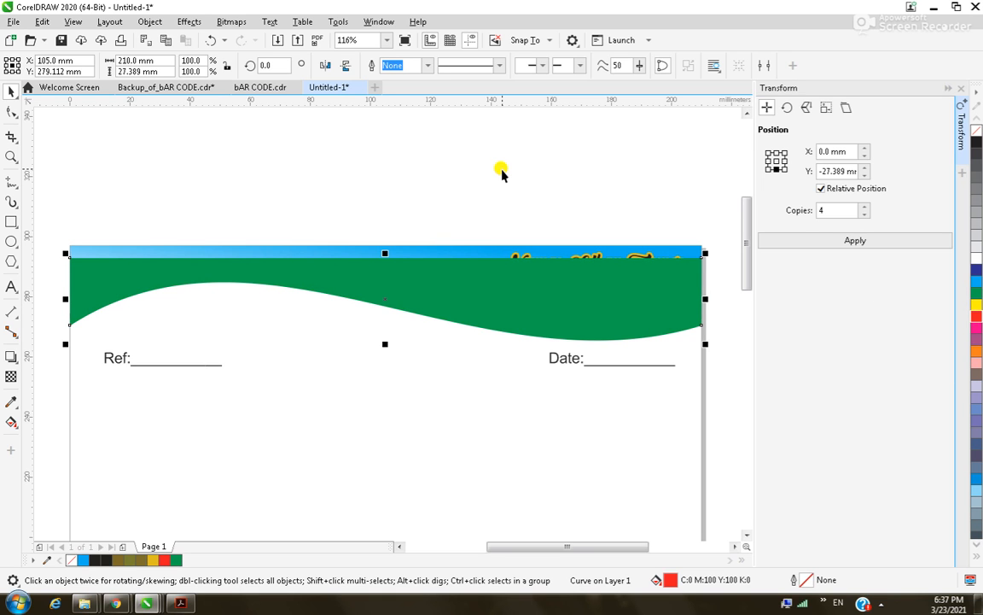
Zoom in on the title and wave bands, then switch to Chrome.
left_click(255, 205)
scroll(356, 254, "down", 2)
key("F2")
left_click_drag(233, 225, 497, 348)
left_click_drag(436, 205, 662, 318)
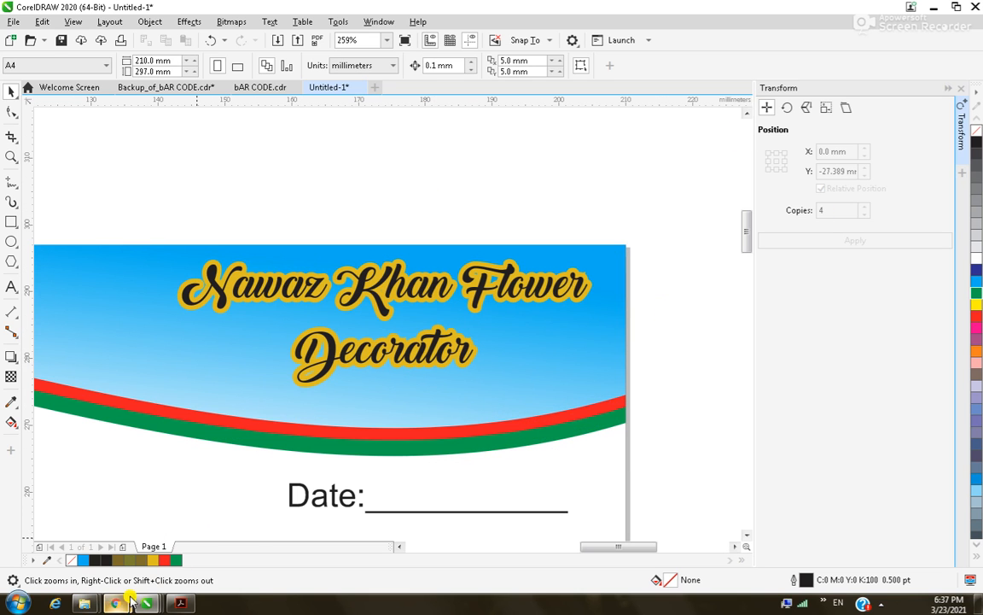
mouse_move(115, 602)
left_click(217, 500)
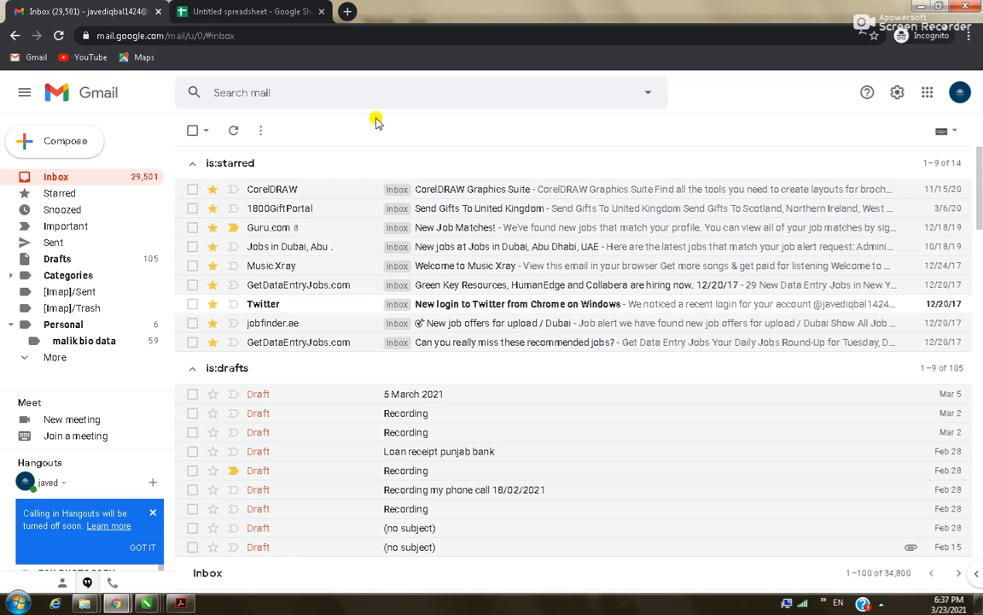
Search Google for 'flower decorator' in a new tab.
left_click(347, 19)
type("fl9o")
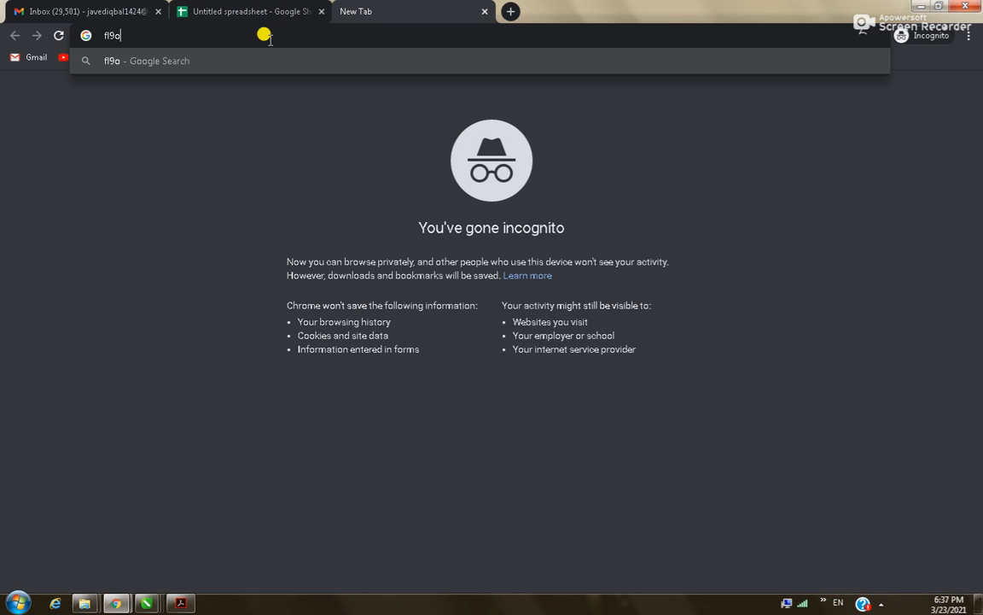
key("BackSpace")
key("BackSpace")
key("BackSpace")
type("ower decora")
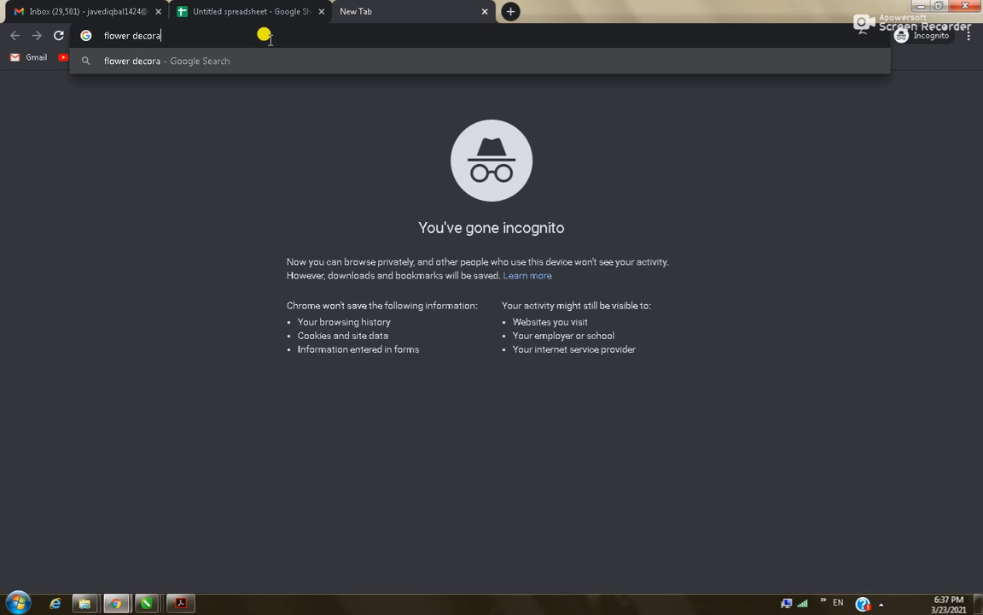
type("tor")
key("Return")
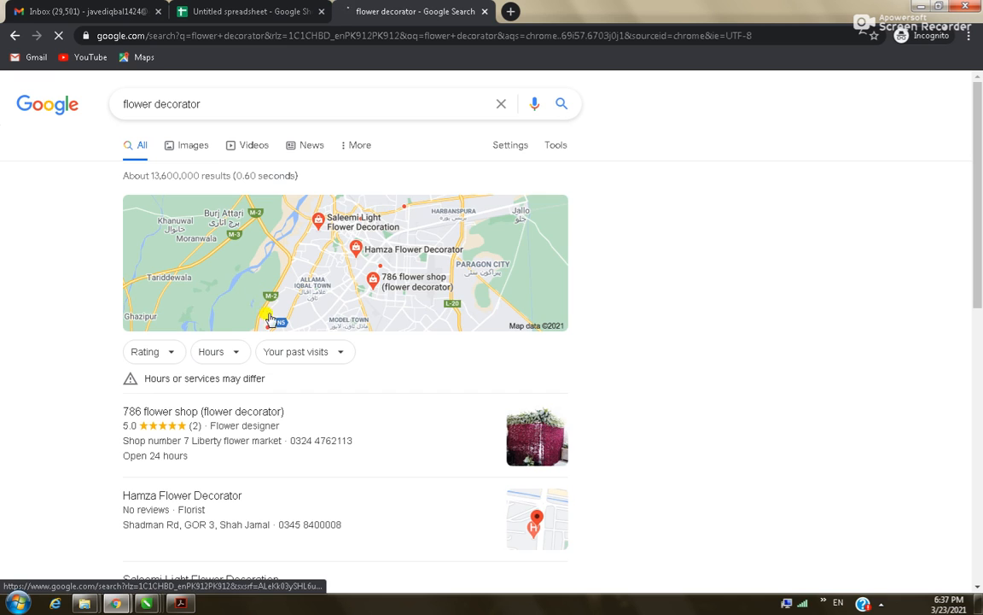
Show image results filtered to Large size.
left_click(193, 143)
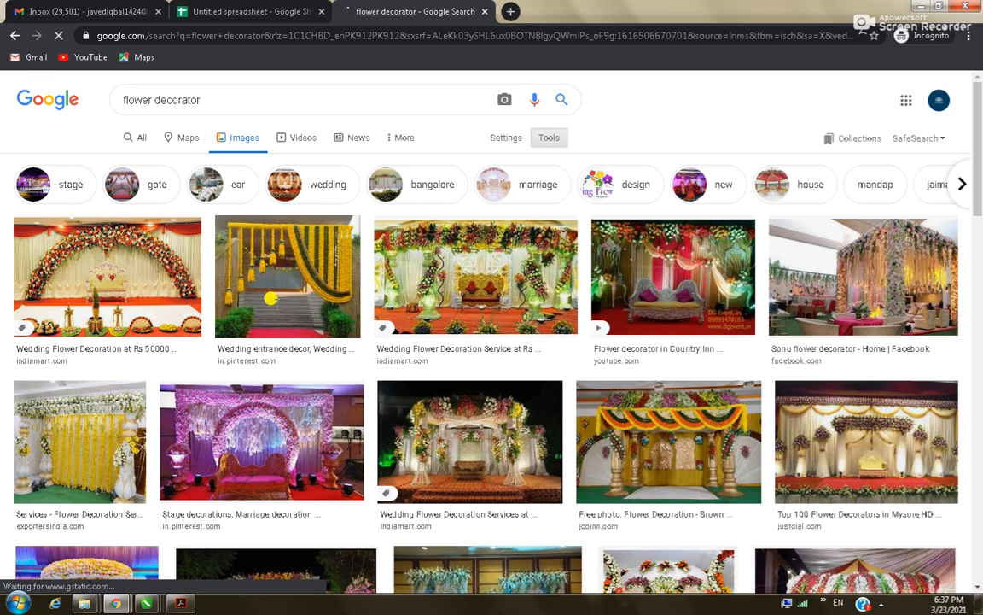
left_click(549, 137)
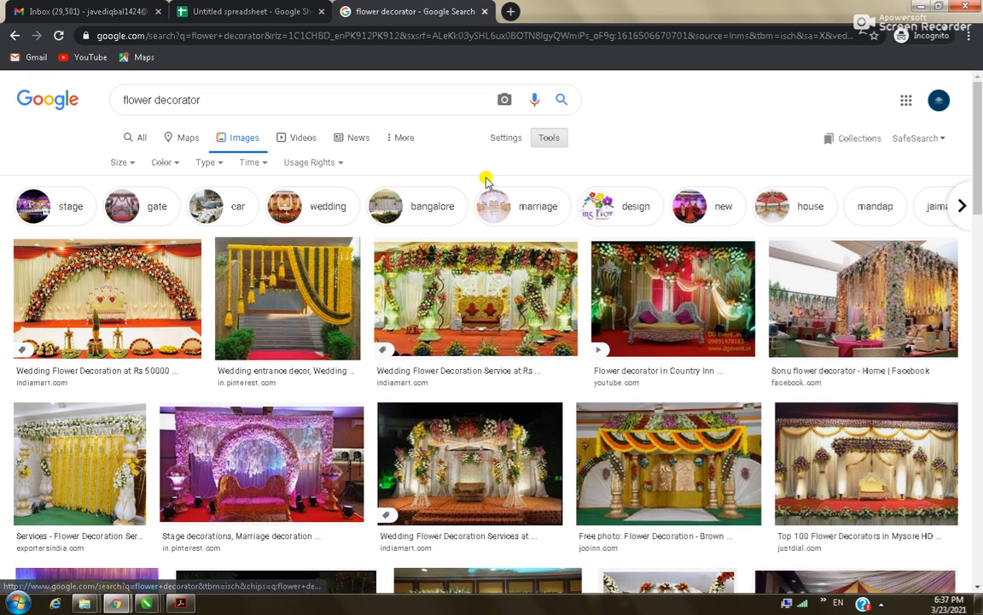
left_click(130, 164)
left_click(134, 207)
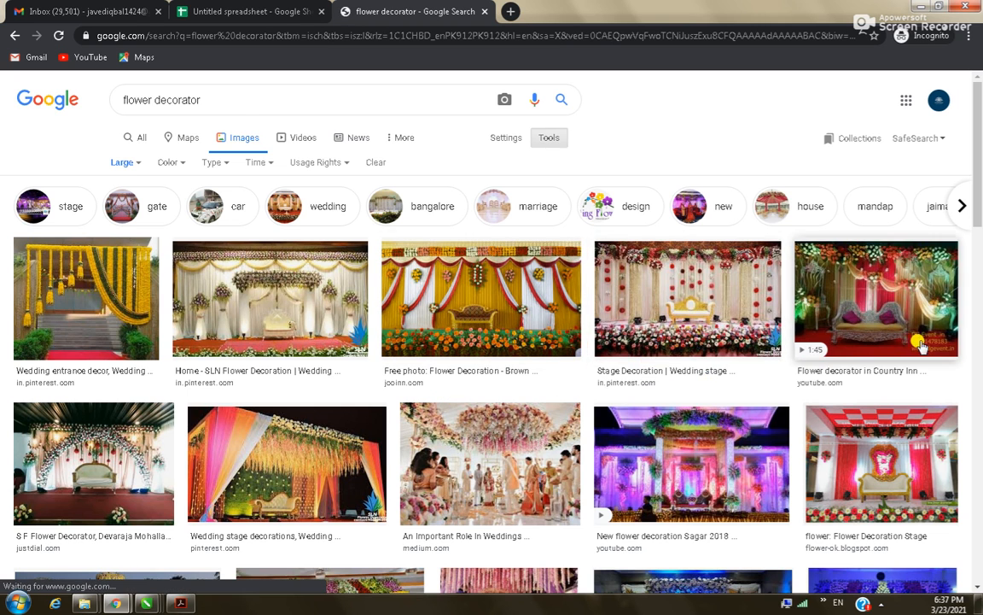
Save the sofa flower-stage photo to the Desktop as maxresdefault.
left_click(872, 295)
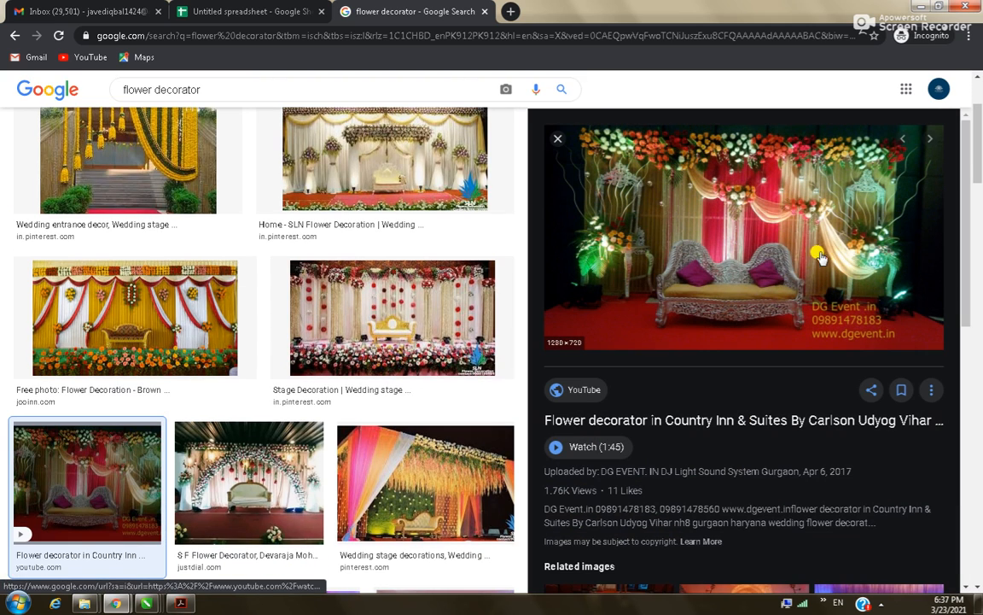
right_click(750, 232)
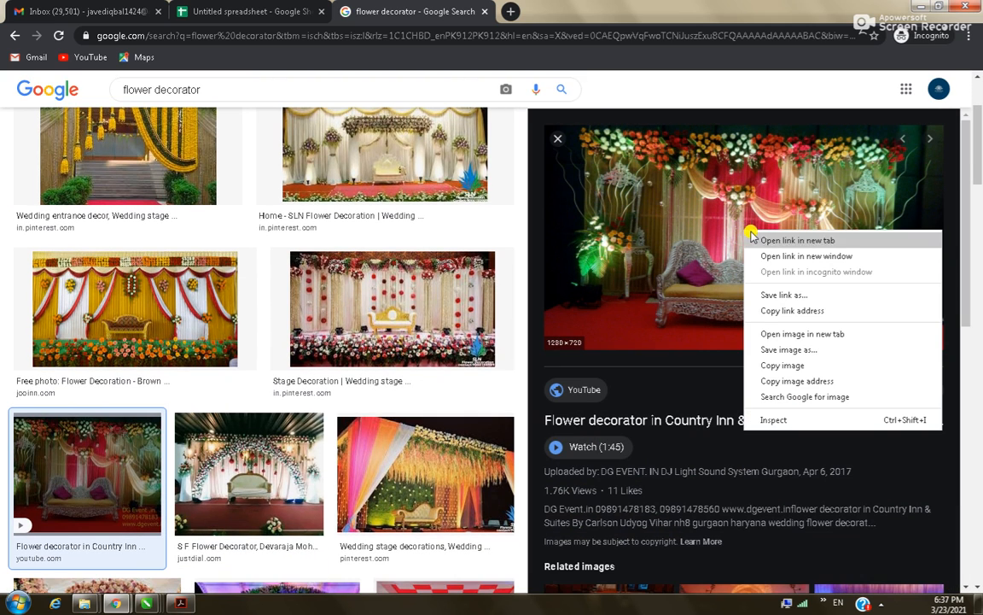
left_click(801, 349)
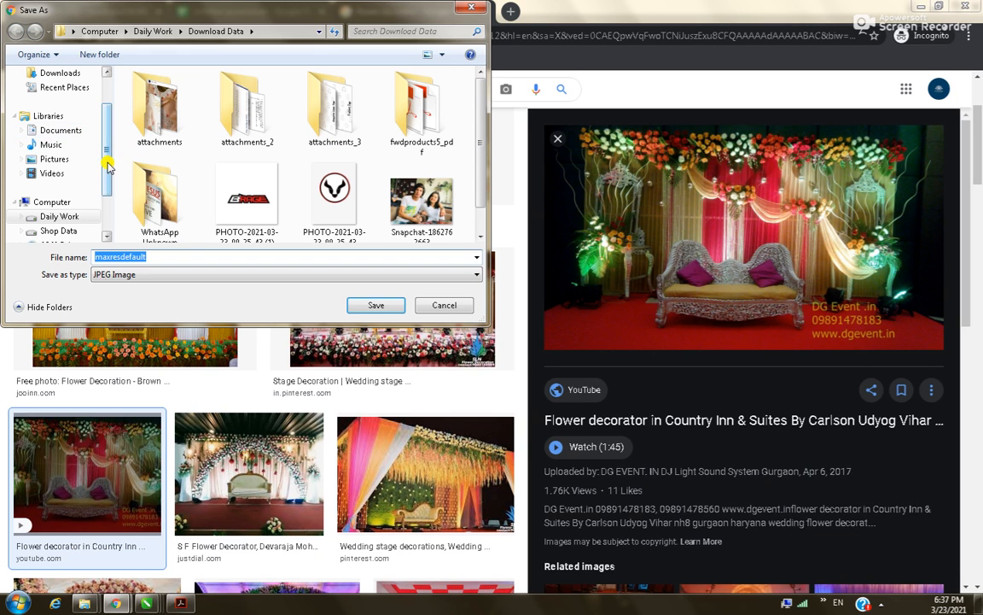
left_click_drag(108, 167, 100, 92)
left_click(62, 108)
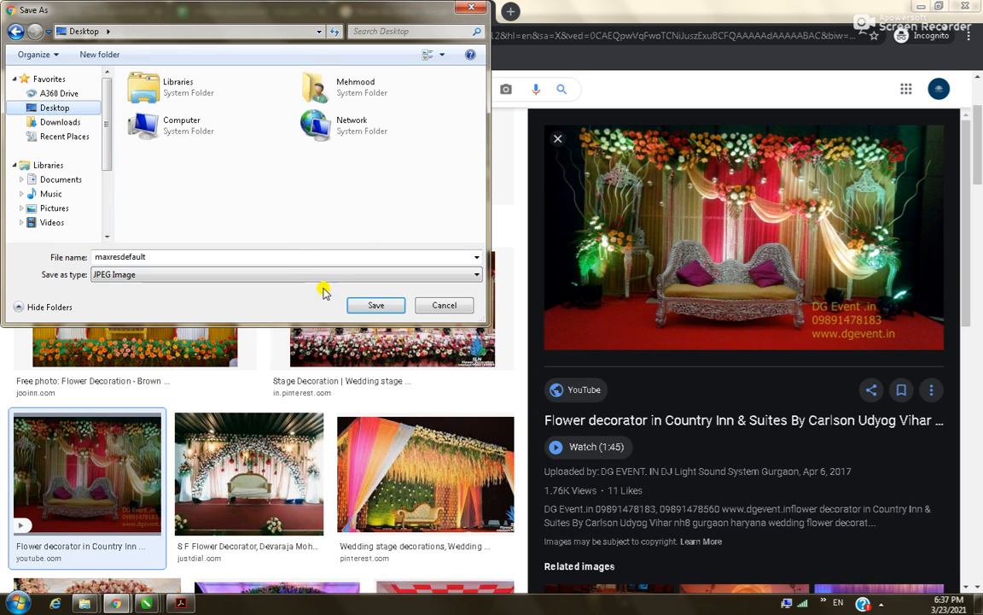
left_click(367, 307)
Save the Hari Flower Decorator archway photo to the Desktop.
scroll(916, 403, "down", 4)
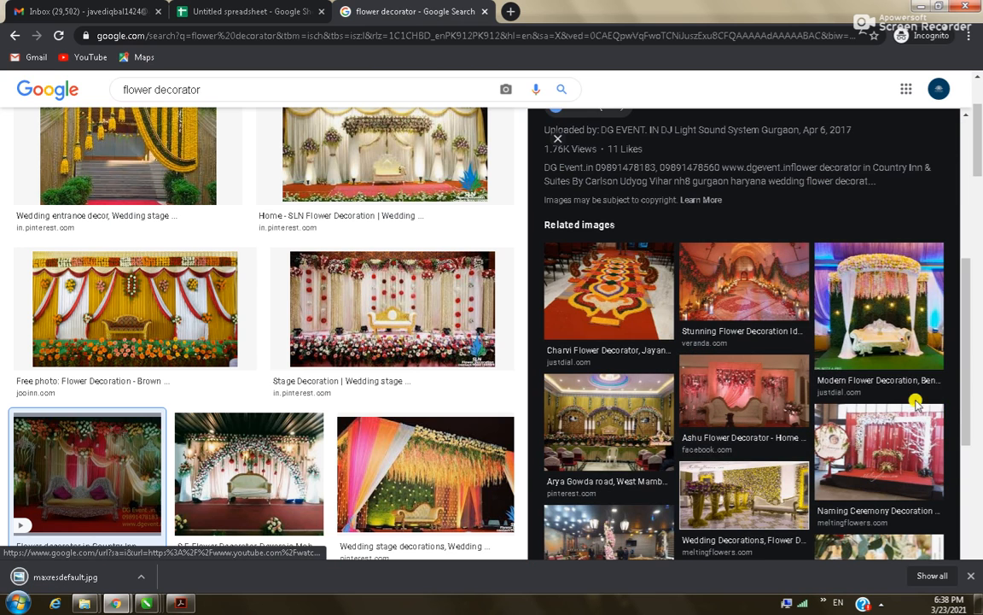
scroll(820, 436, "down", 3)
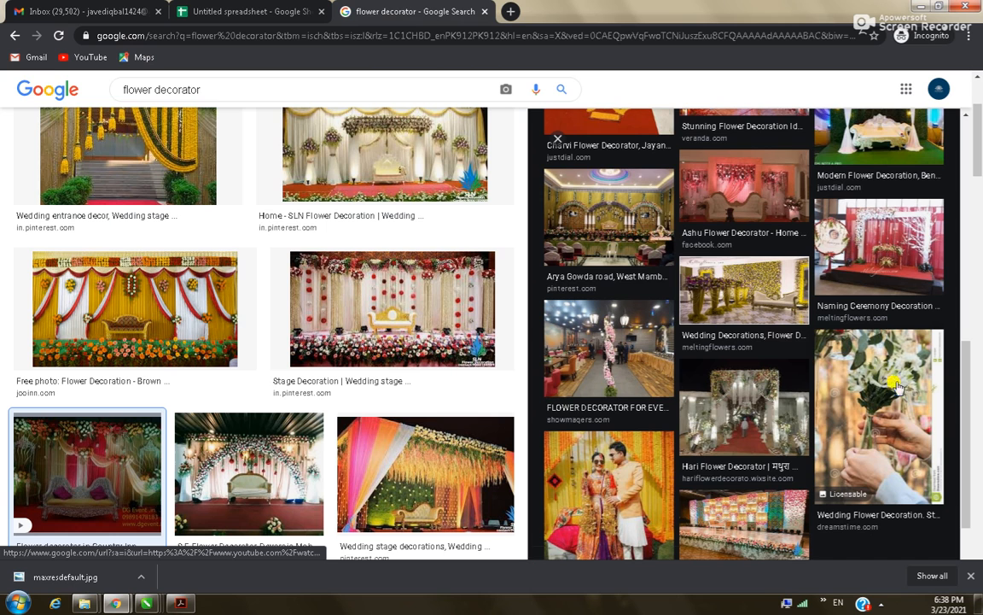
left_click(732, 399)
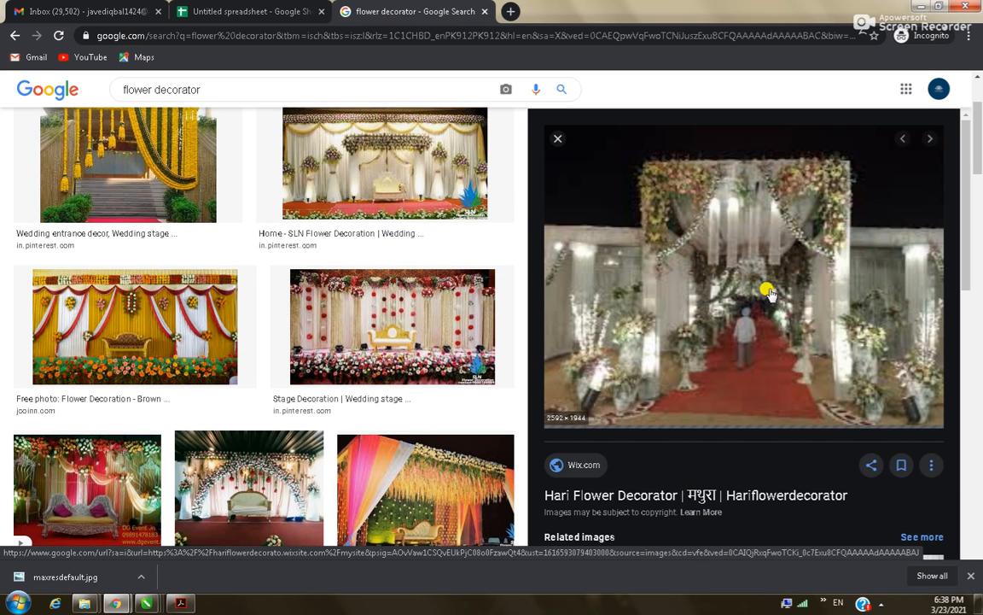
right_click(720, 266)
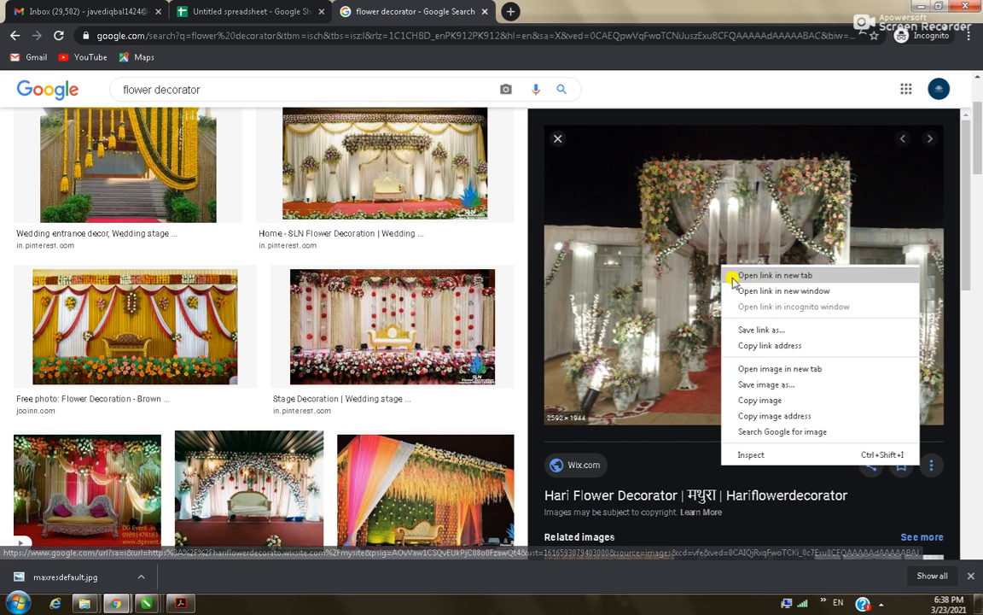
left_click(781, 382)
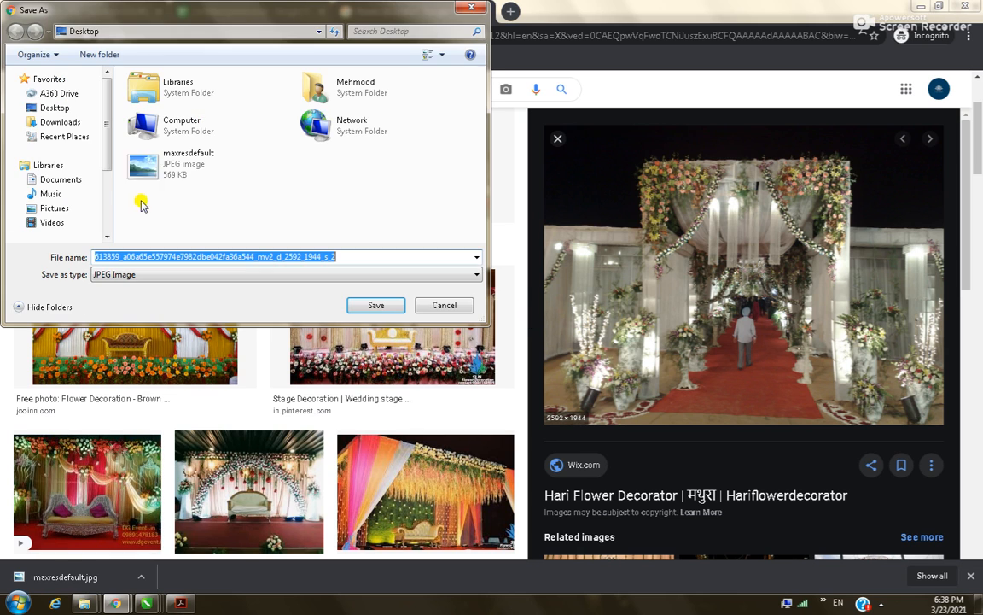
left_click(55, 109)
left_click(376, 305)
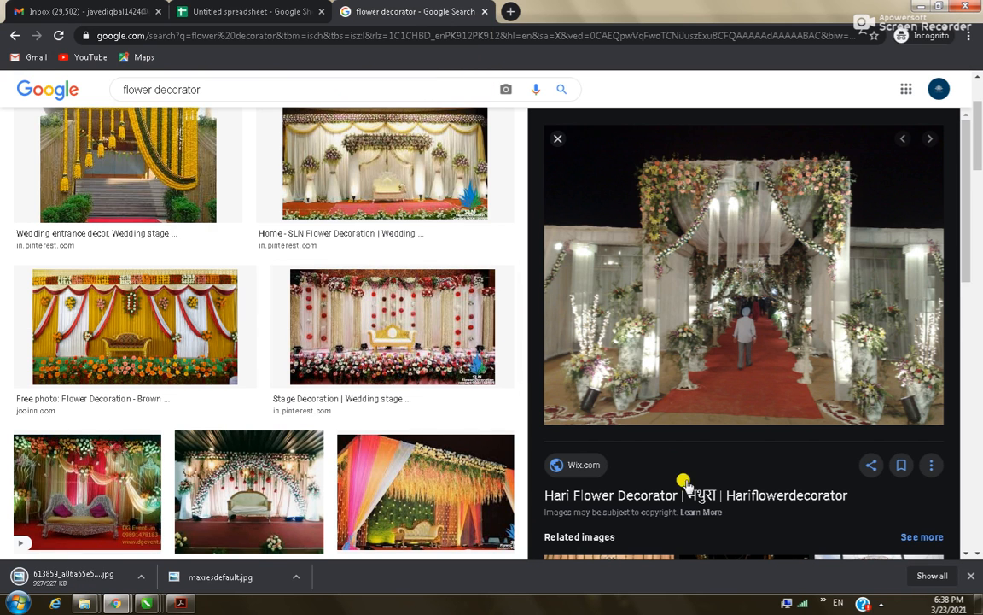
Save the naming-ceremony cradle photo to the Desktop as 500.
scroll(658, 454, "down", 4)
scroll(812, 421, "down", 1)
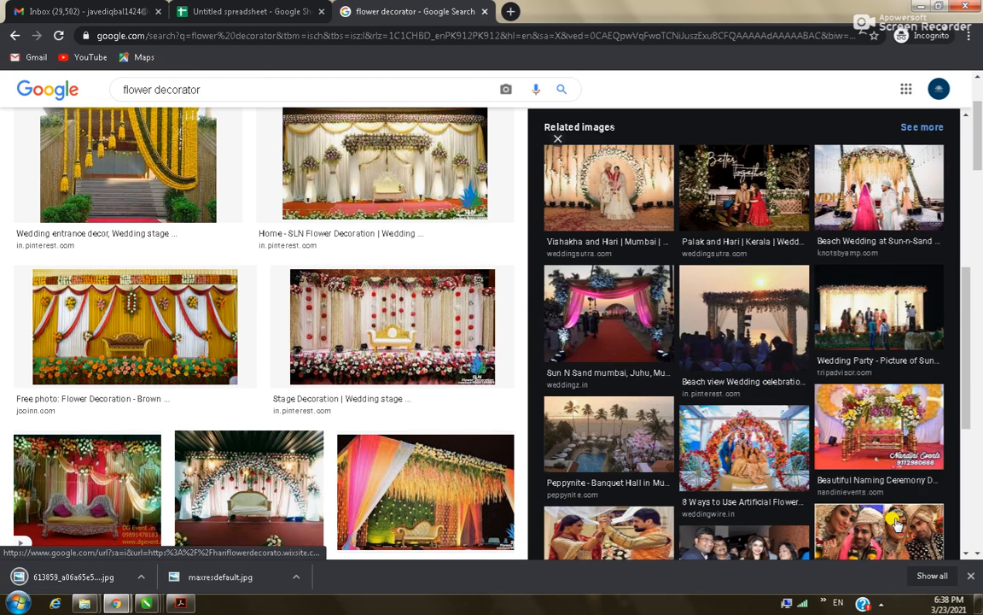
left_click(877, 442)
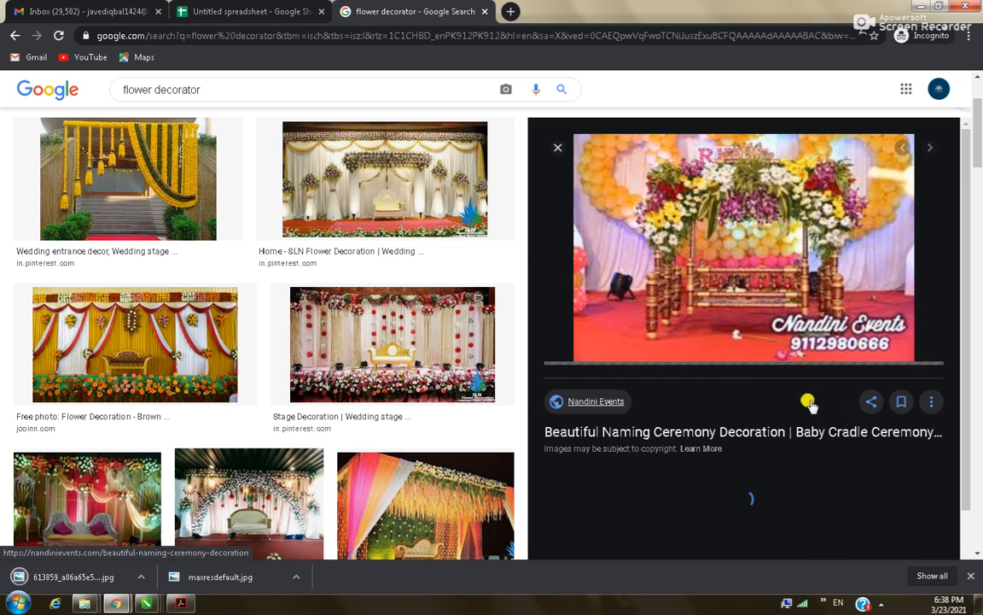
right_click(724, 241)
left_click(848, 357)
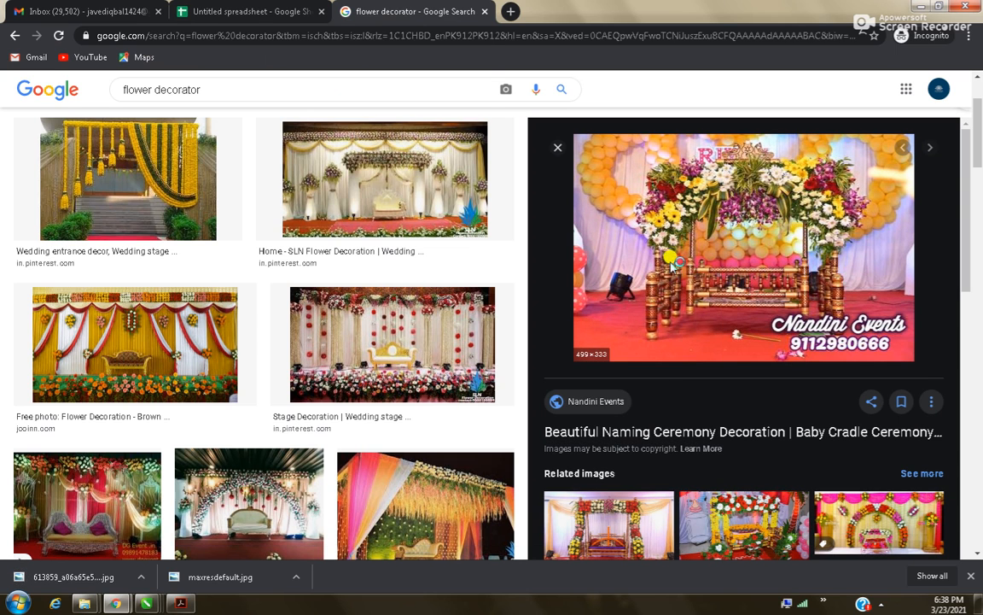
type("500")
left_click(373, 304)
Return to CorelDRAW and zoom in on the letterhead's left side.
key("alt+Tab")
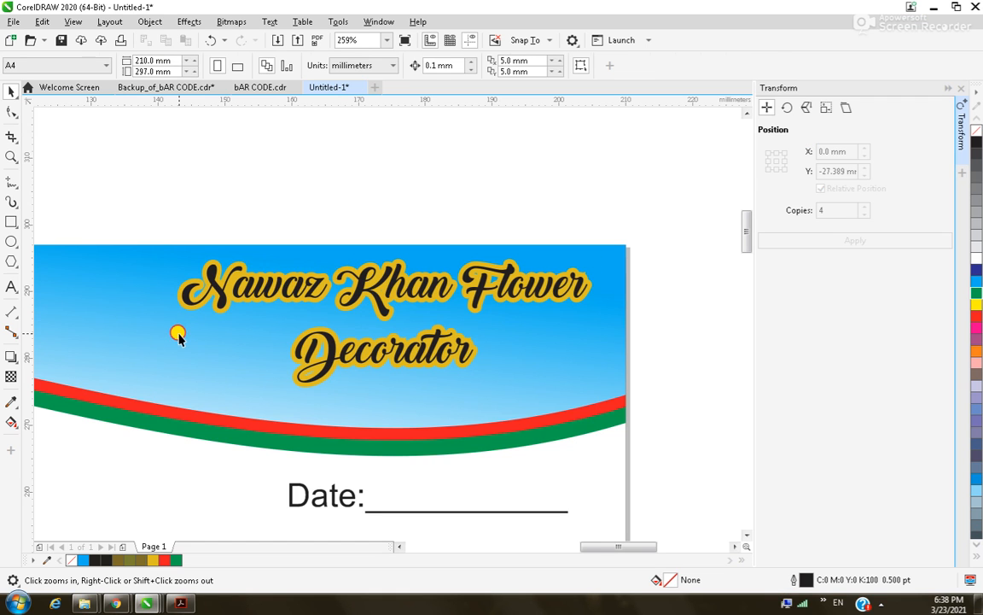
left_click(180, 335)
scroll(180, 334, "down", 3)
key("F2")
left_click_drag(56, 298, 201, 390)
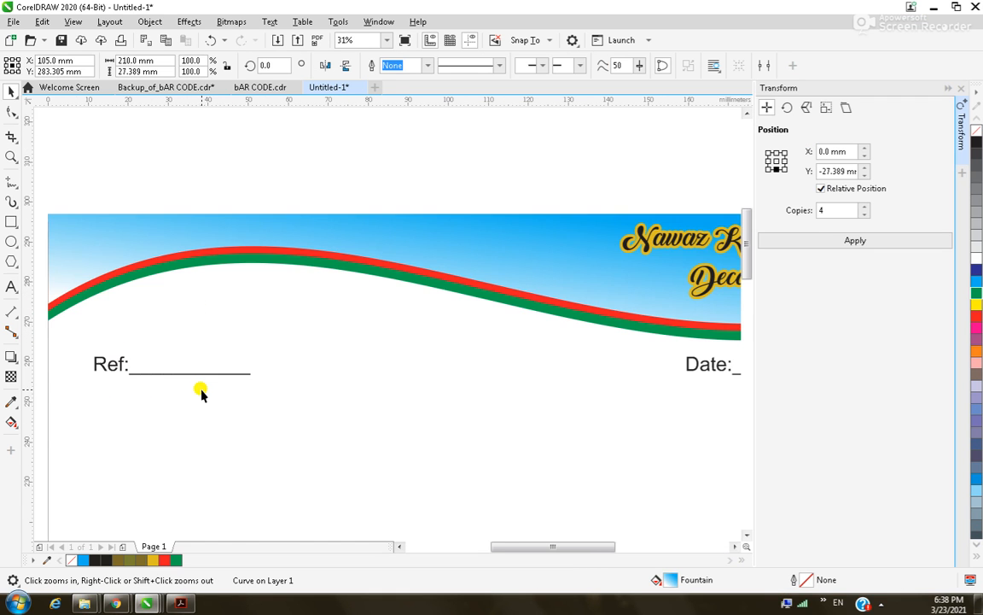
left_click_drag(45, 201, 566, 411)
left_click(478, 413)
Import 500, maxresdefault and the archway photo from the Desktop and place them.
key("ctrl+i")
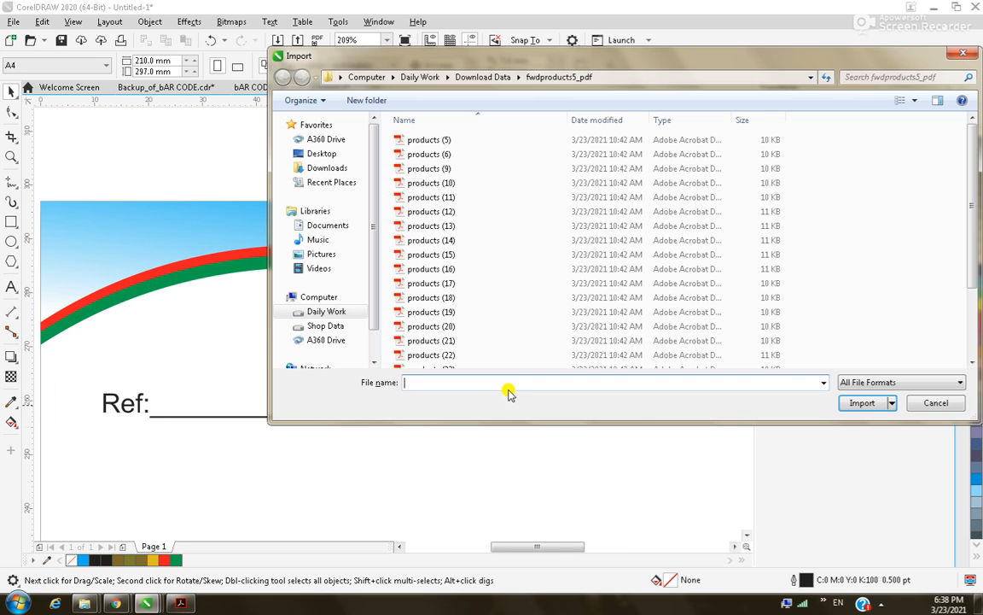
left_click(322, 154)
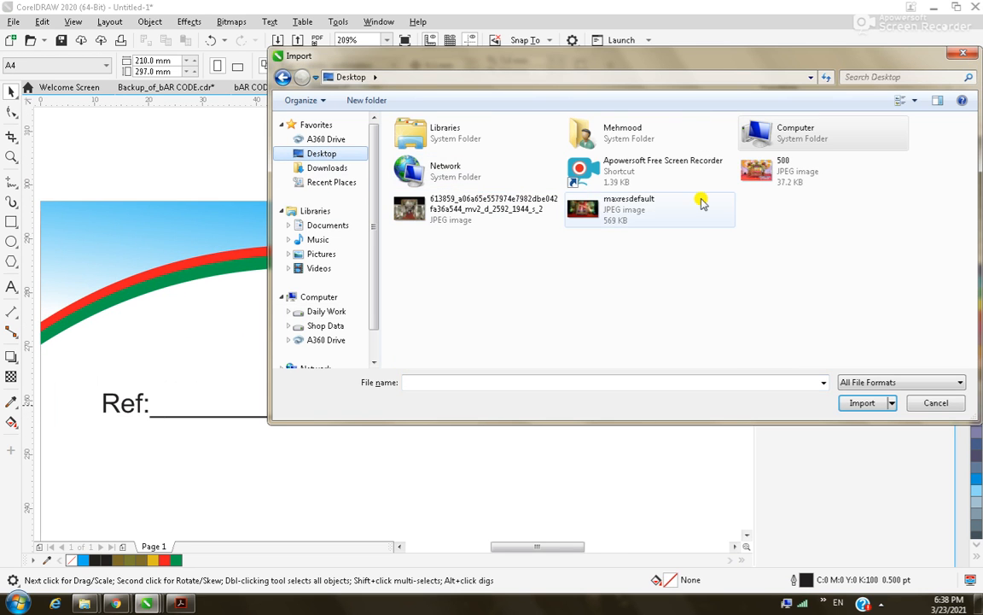
left_click(758, 171)
left_click(598, 215, "ctrl")
left_click(415, 215, "ctrl")
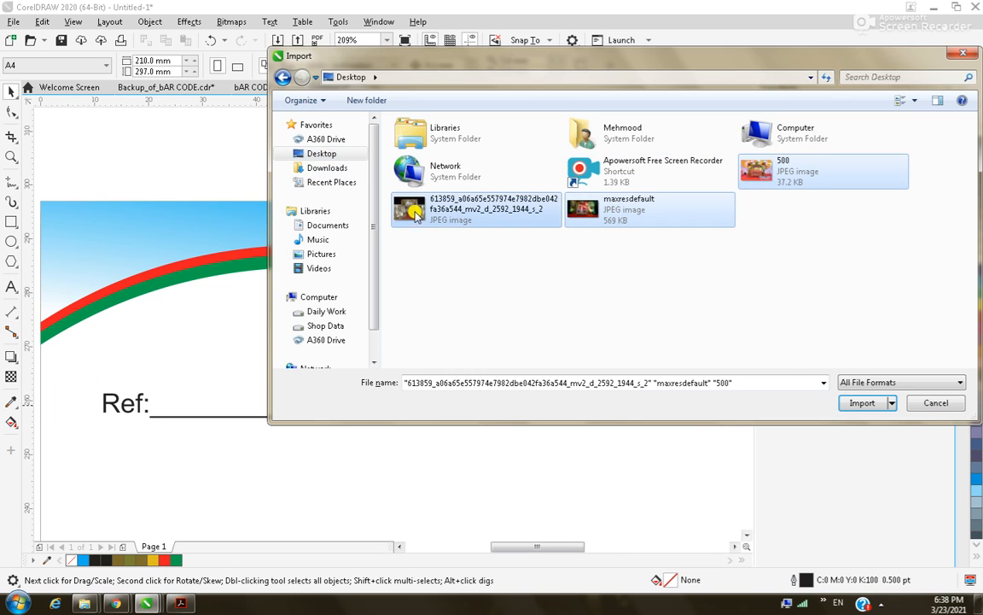
left_click(874, 403)
left_click(254, 314)
left_click(462, 371)
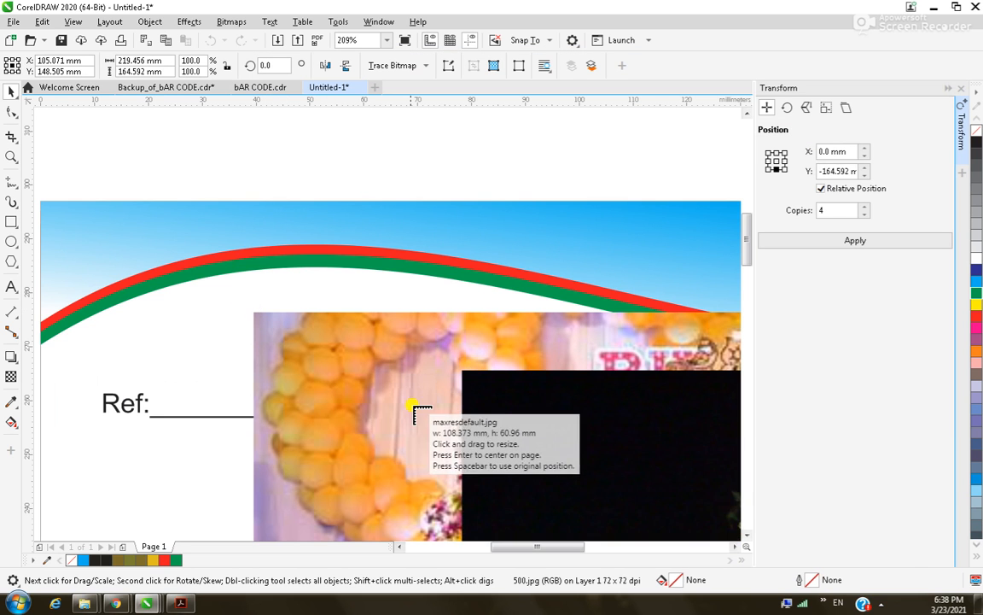
Place the maxresdefault photo and spread the stage, archway and naming ceremony photos around the page.
left_click(415, 410)
scroll(378, 427, "down", 10)
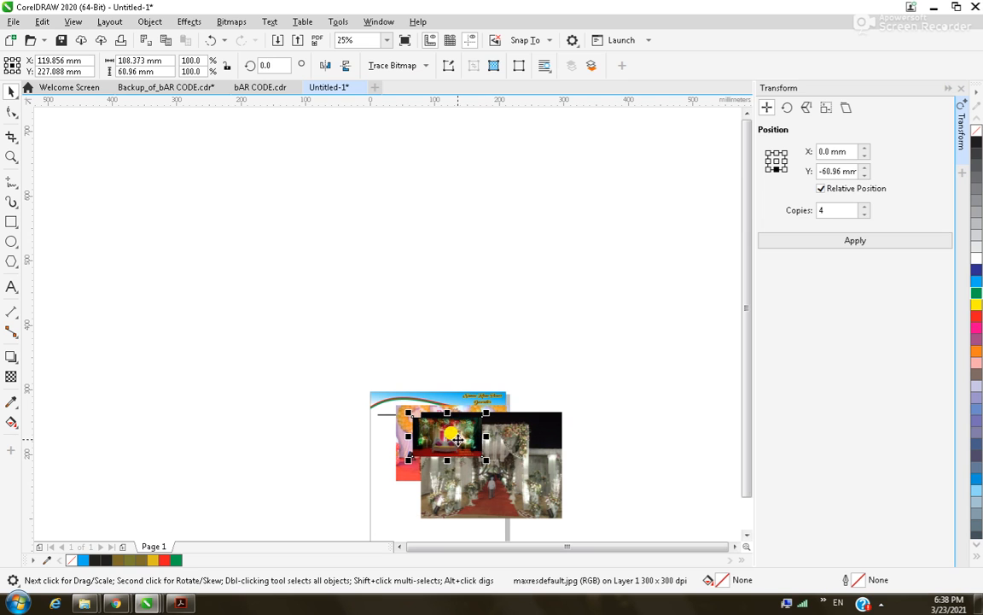
left_click_drag(458, 440, 408, 348)
left_click_drag(525, 463, 549, 304)
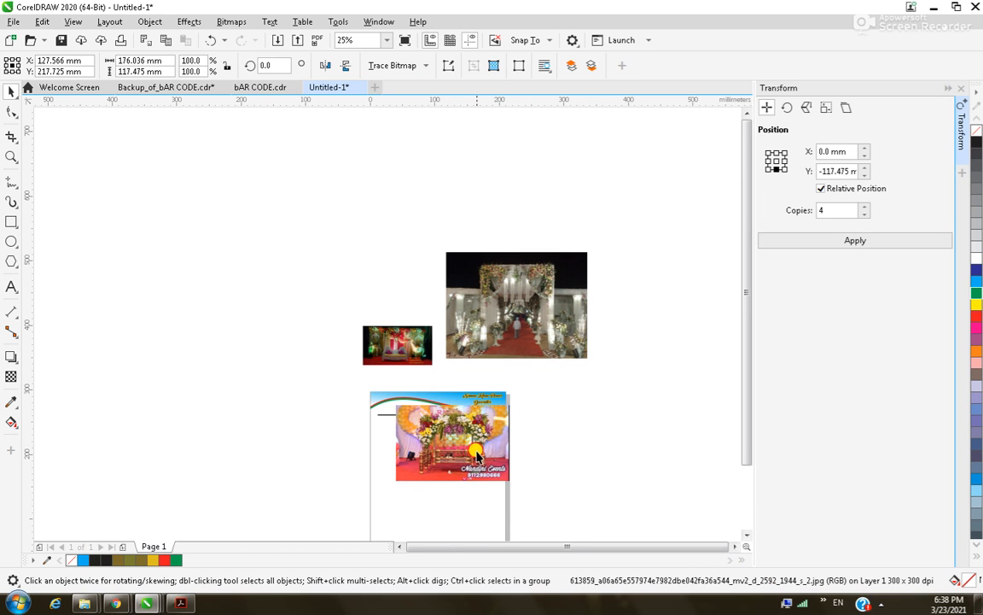
left_click_drag(459, 459, 603, 435)
Shrink the sofa stage photo and PowerClip it inside the wavy header.
left_click(398, 345)
left_click_drag(434, 322, 386, 395)
left_click(423, 437)
left_click(296, 404)
Reposition and enlarge the sofa stage photo within the header's PowerClip contents.
key("z")
right_click(409, 389)
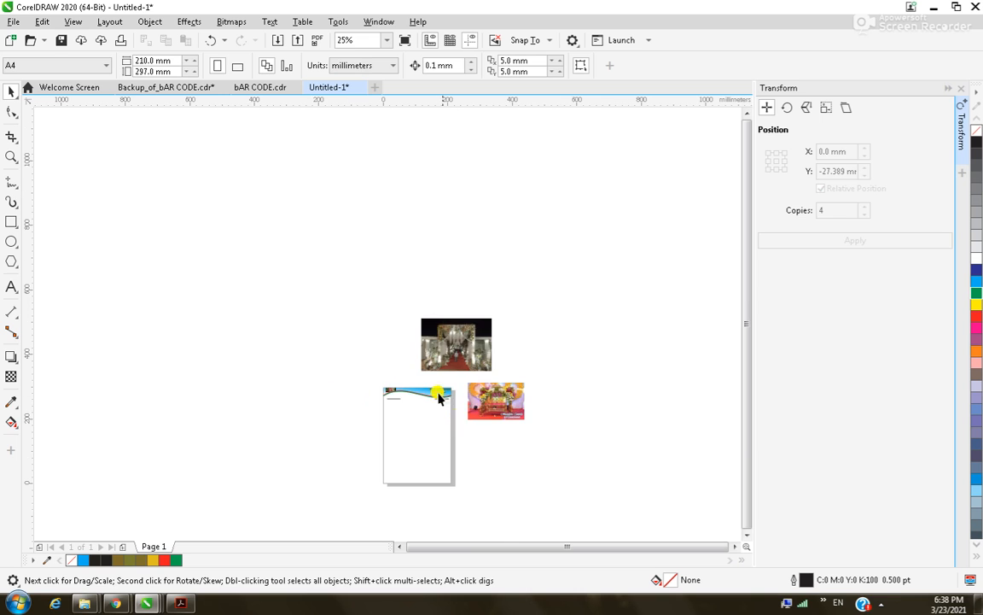
left_click_drag(356, 374, 429, 418)
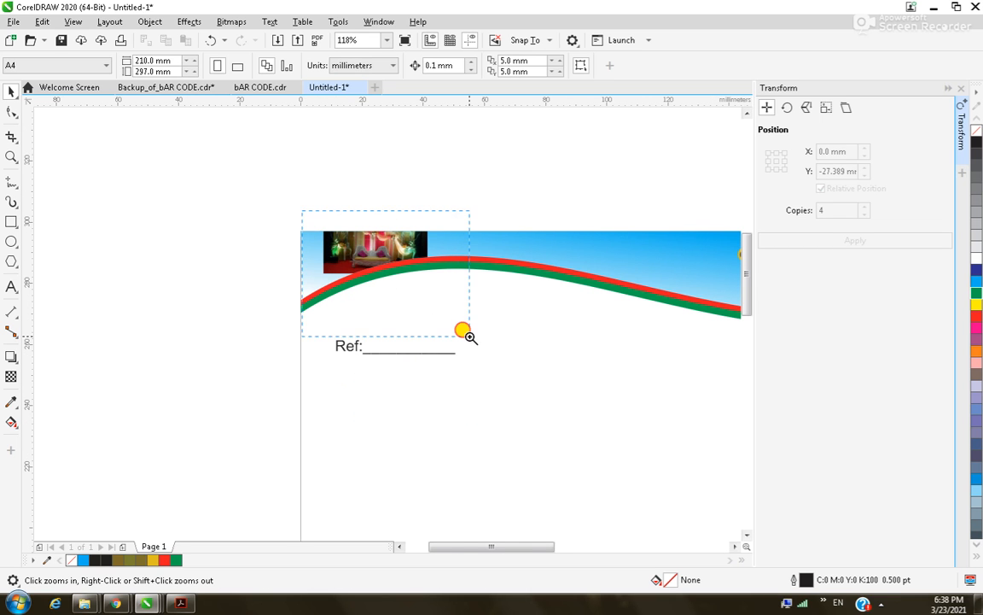
left_click_drag(462, 331, 468, 334)
key("space")
left_click(308, 259)
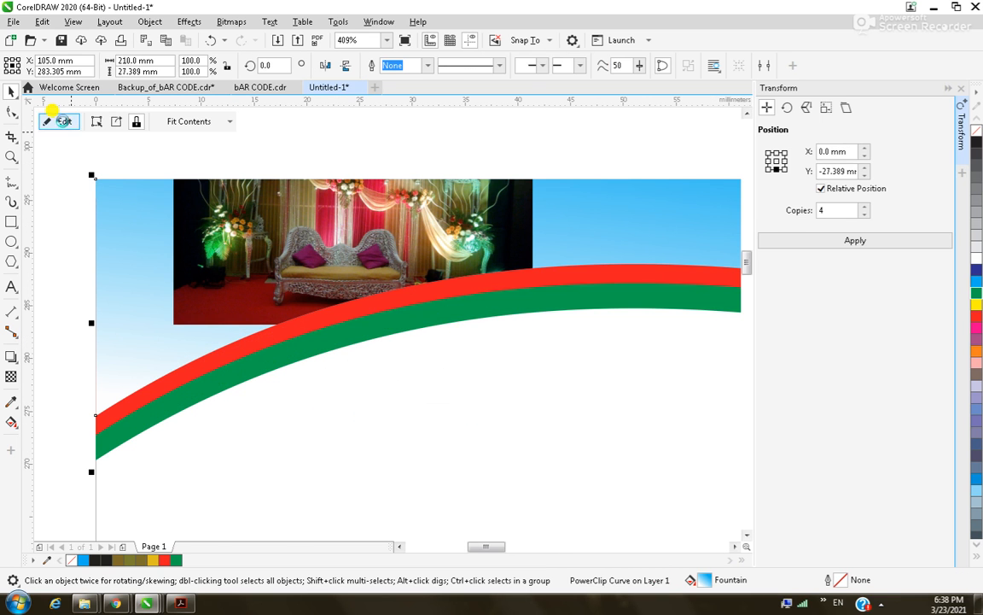
left_click(61, 121)
left_click_drag(298, 213, 237, 279)
left_click_drag(459, 395, 595, 492)
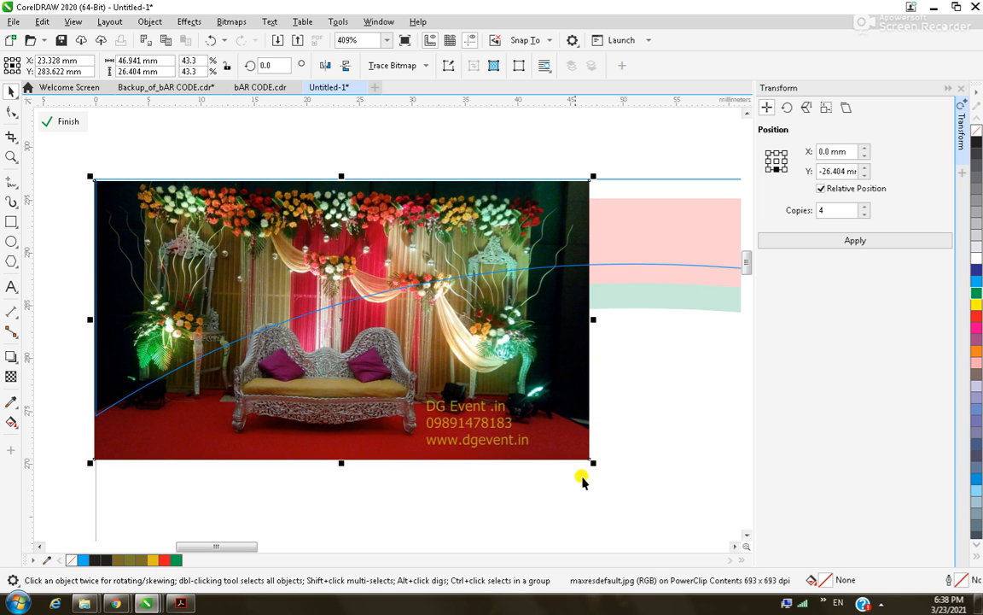
left_click_drag(591, 461, 565, 439)
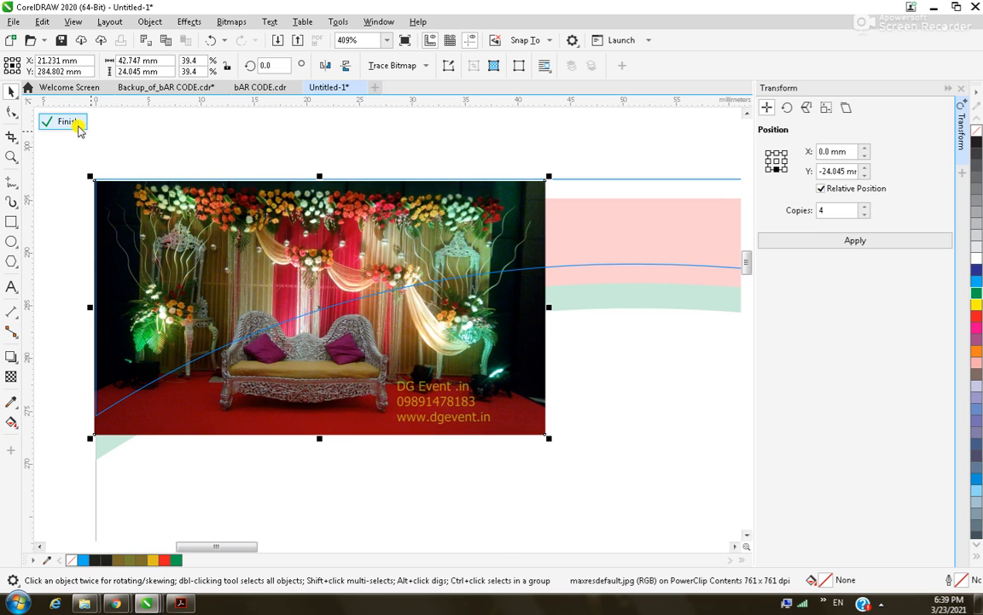
left_click(69, 122)
left_click(411, 156)
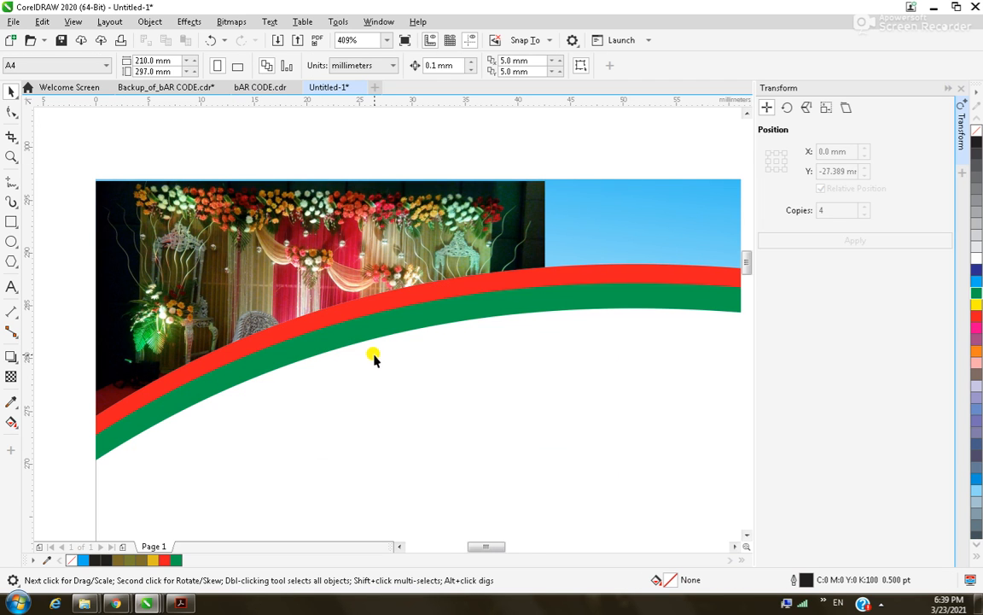
Shrink the archway photo to a thumbnail and PowerClip it inside the header.
scroll(374, 357, "down", 5)
scroll(585, 345, "down", 2)
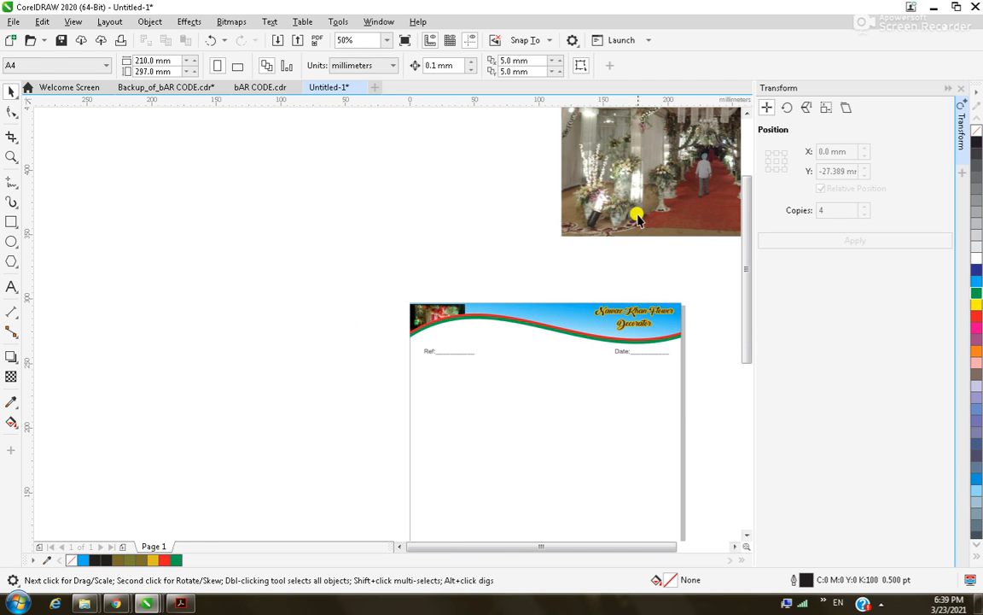
left_click(621, 181)
left_click_drag(621, 180, 391, 269)
left_click_drag(609, 106, 522, 193)
left_click_drag(457, 216, 488, 304)
left_click(538, 347)
left_click(407, 268)
Nudge the archway photo slightly upward inside the header's PowerClip.
key("F3")
key("F2")
left_click_drag(365, 256, 487, 331)
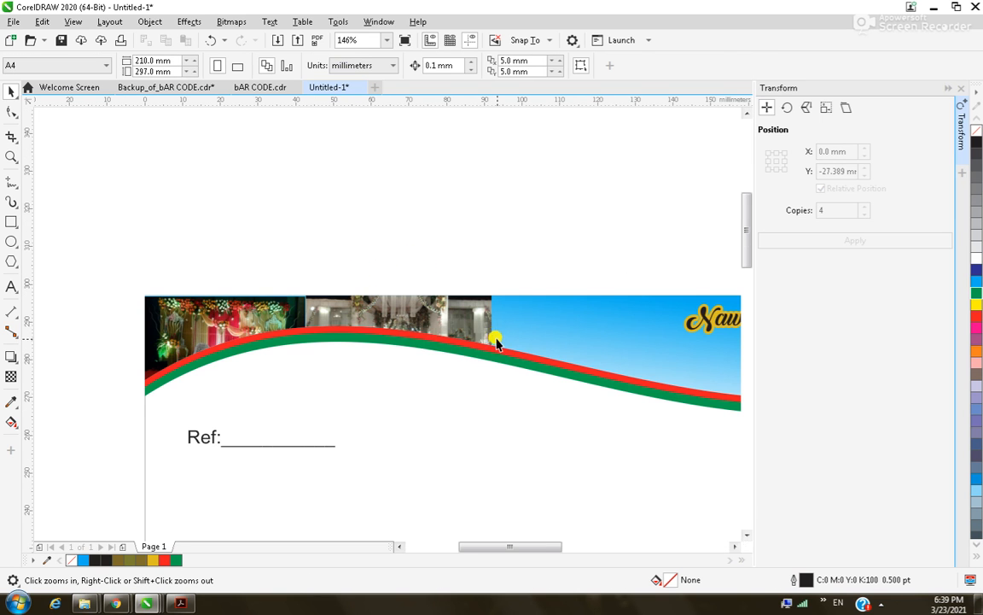
left_click_drag(521, 395, 521, 395)
left_click(204, 282)
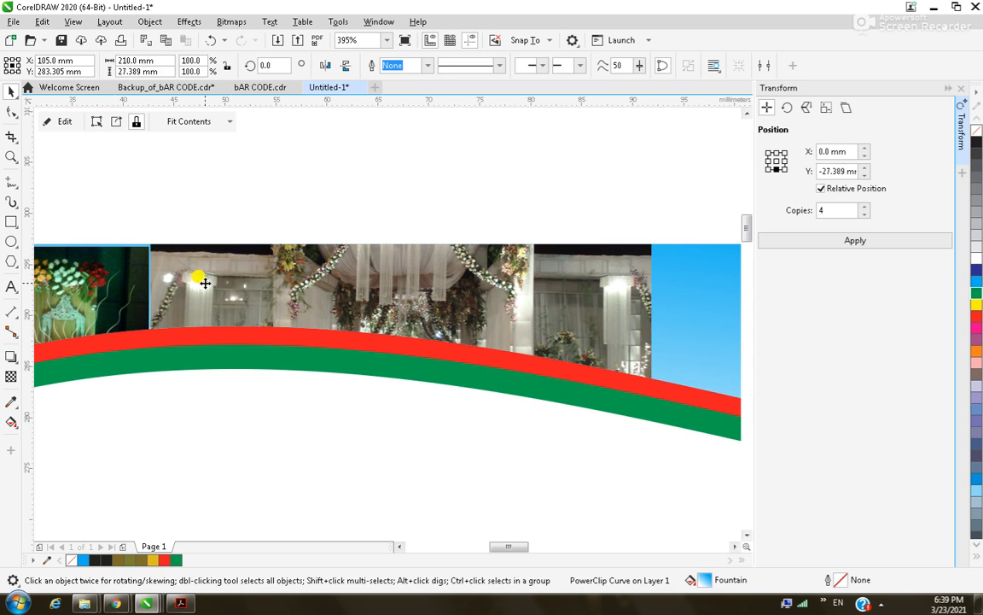
left_click(64, 121)
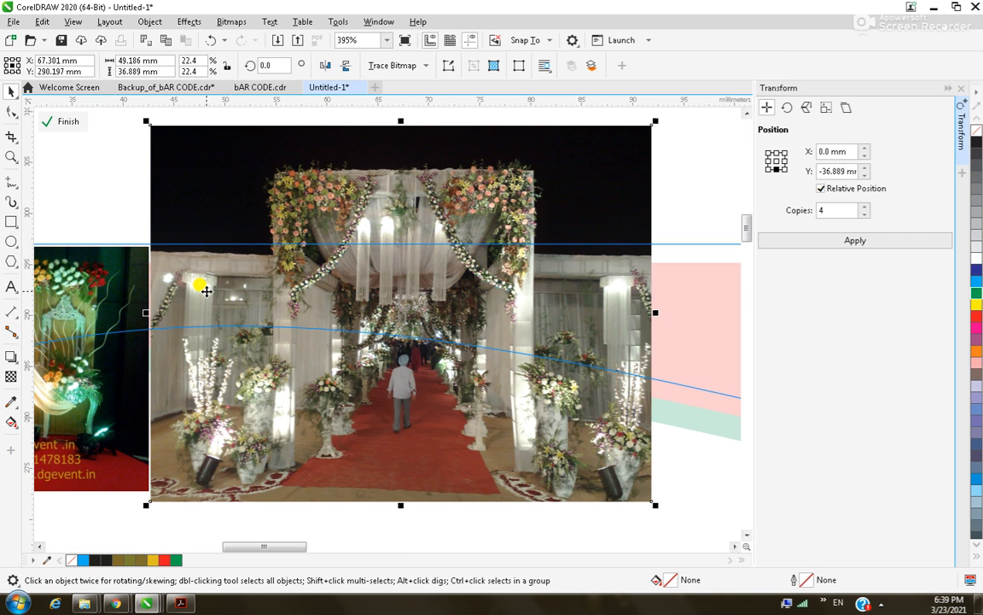
scroll(228, 281, "down", 2)
left_click_drag(457, 337, 458, 336)
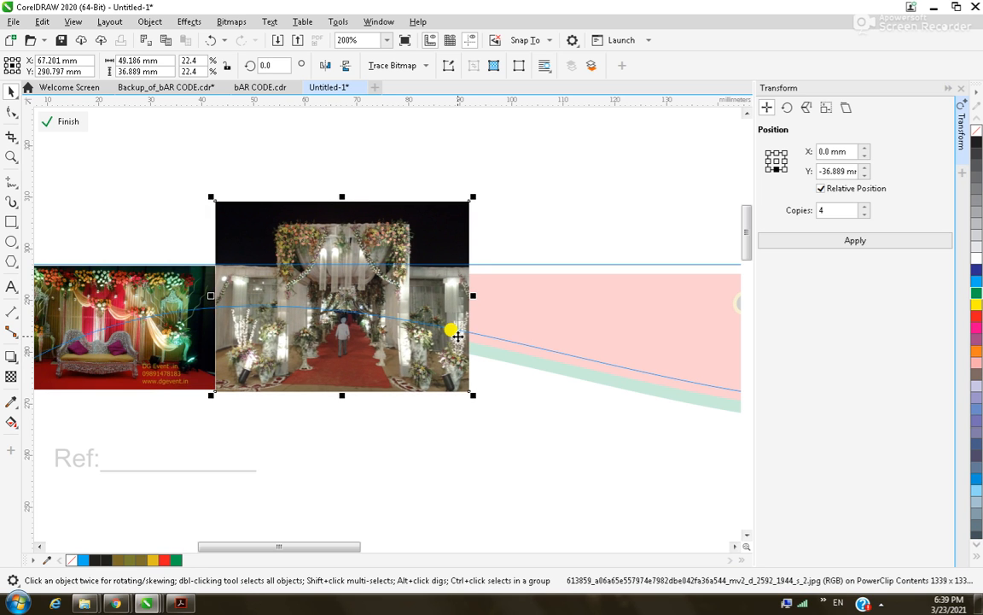
left_click(70, 120)
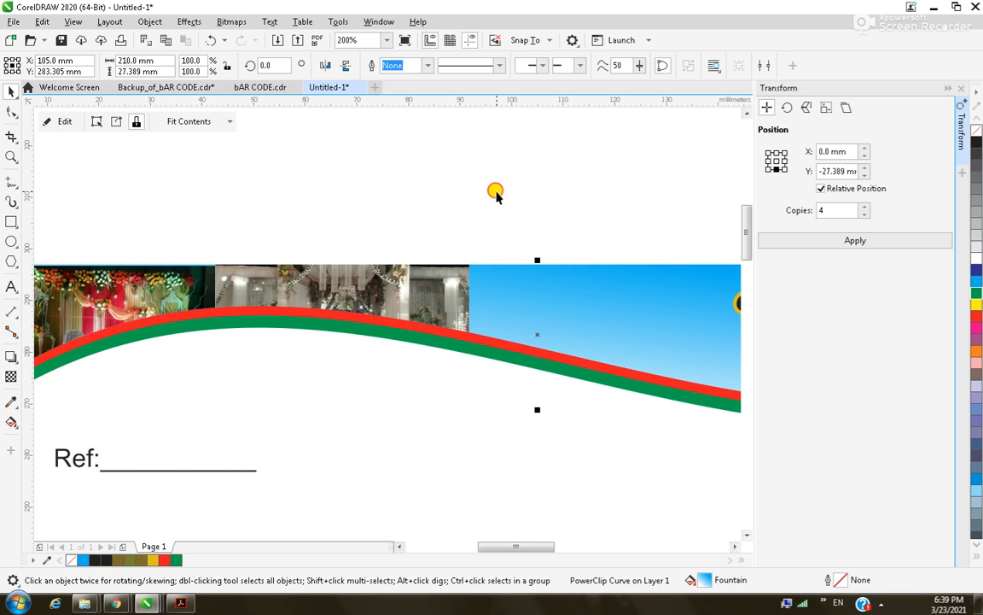
left_click(301, 211)
Move the 500.jpg stage photo toward the letterhead page.
scroll(145, 224, "down", 2)
scroll(665, 314, "down", 4)
left_click_drag(714, 314, 589, 282)
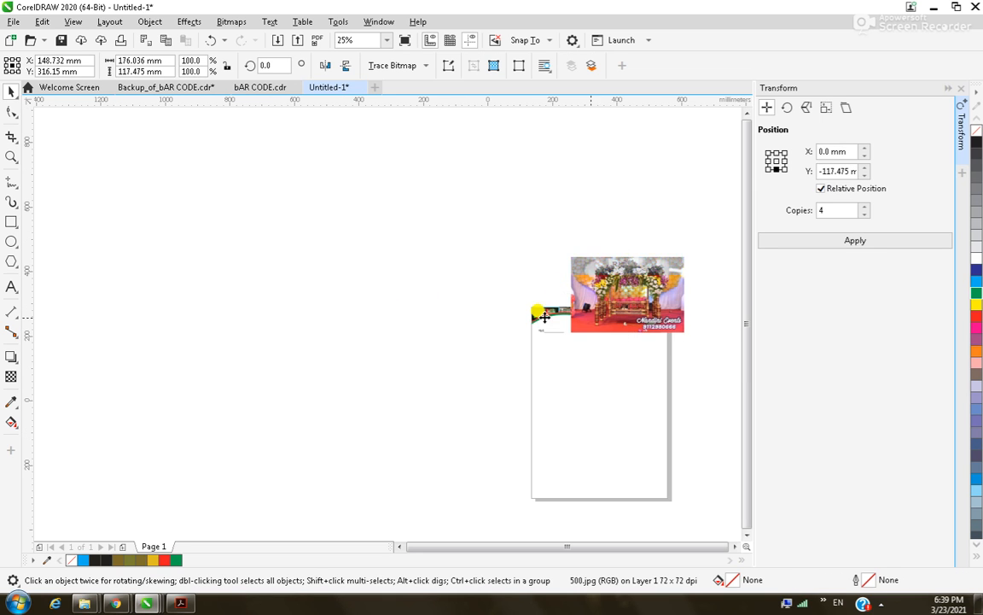
scroll(444, 304, "down", 1)
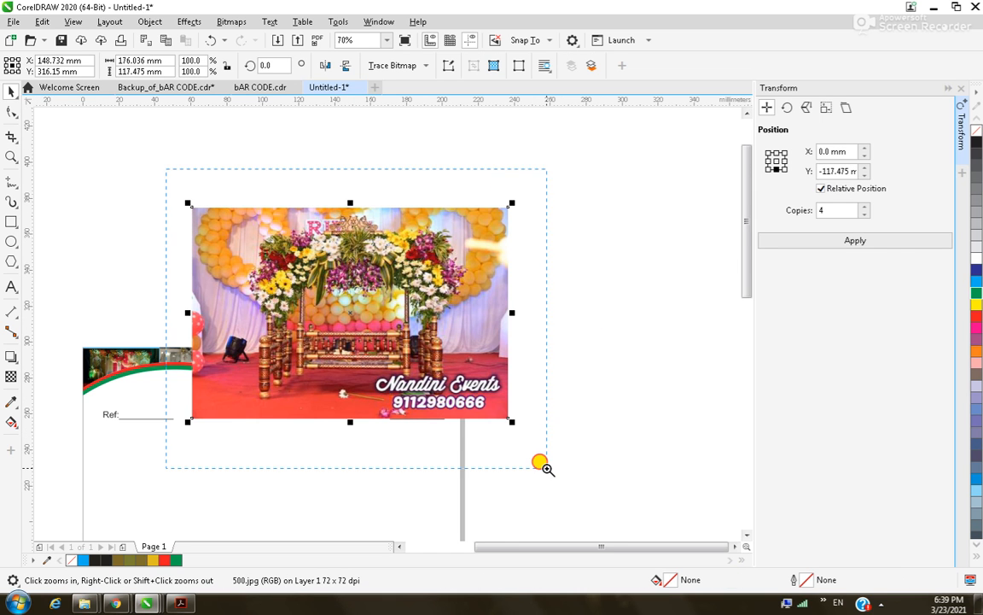
Shrink the 500.jpg stage photo to about a quarter size and PowerClip it inside the header.
left_click_drag(538, 464, 538, 463)
left_click_drag(612, 474, 439, 356)
left_click_drag(389, 302, 296, 376)
left_click(342, 419)
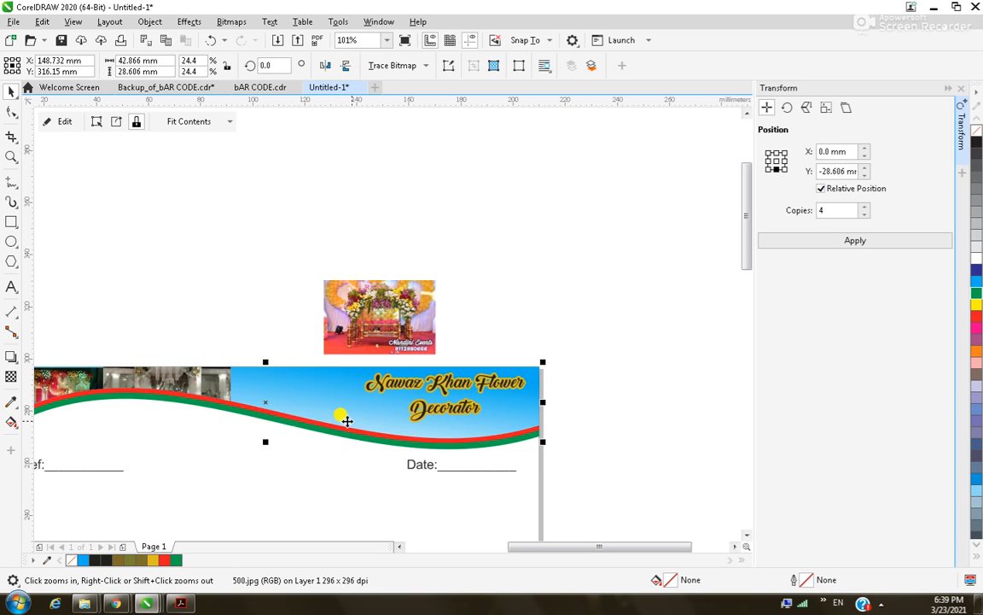
left_click(305, 301)
Enlarge the 500.jpg stage photo within the header's PowerClip contents.
key("F3")
key("F2")
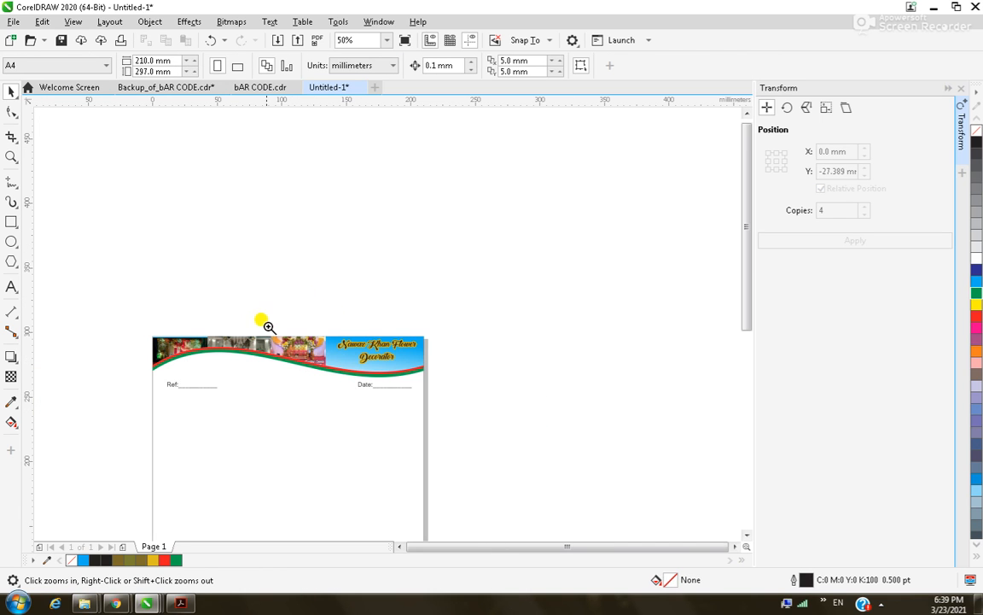
left_click_drag(257, 315, 360, 402)
left_click(304, 238)
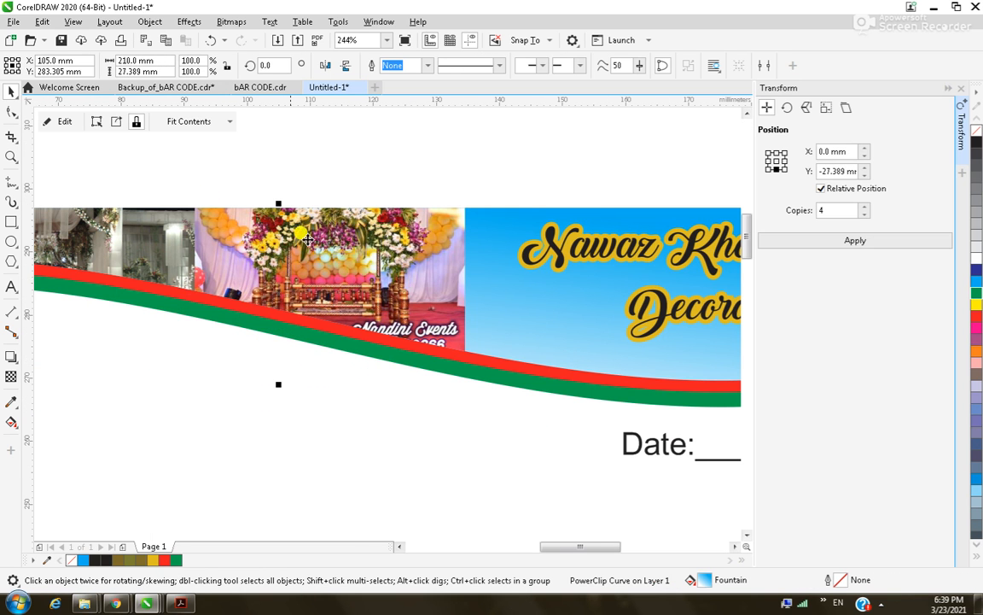
left_click(56, 125)
left_click_drag(468, 360, 610, 456)
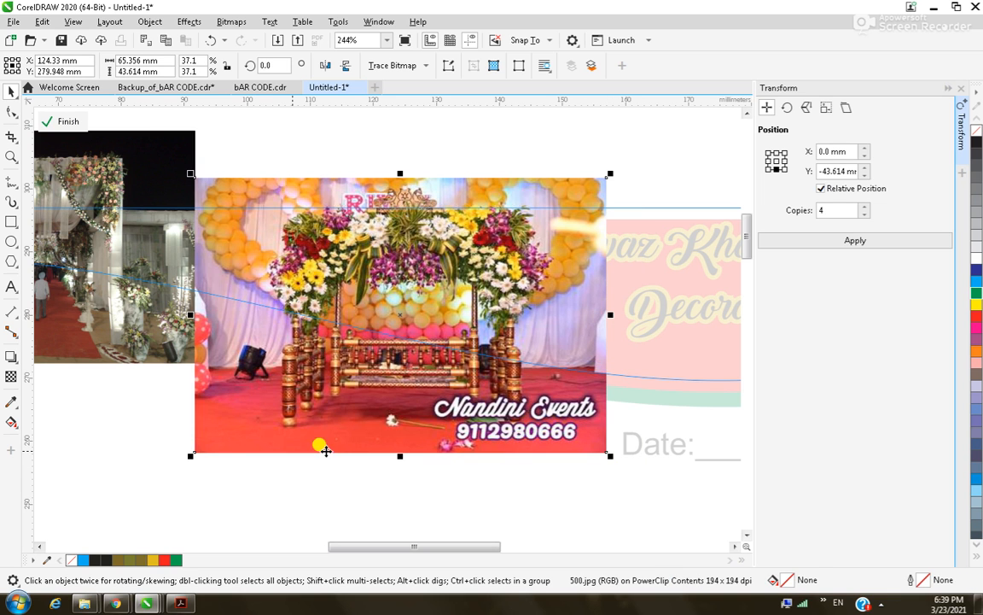
mouse_move(184, 453)
left_mouse_down()
mouse_move(186, 445)
mouse_move(171, 453)
left_mouse_up()
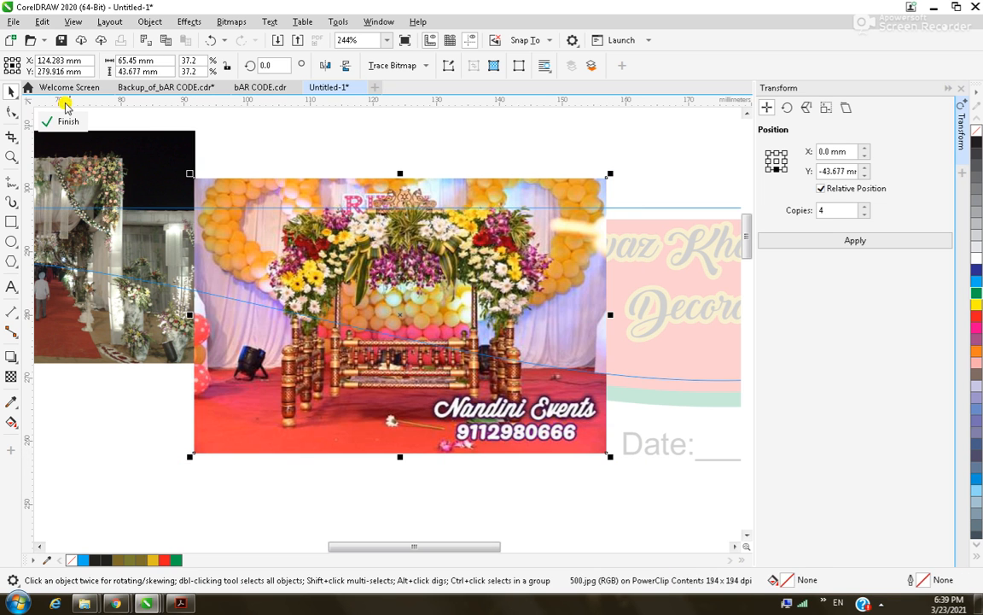
left_click(72, 124)
left_click(391, 169)
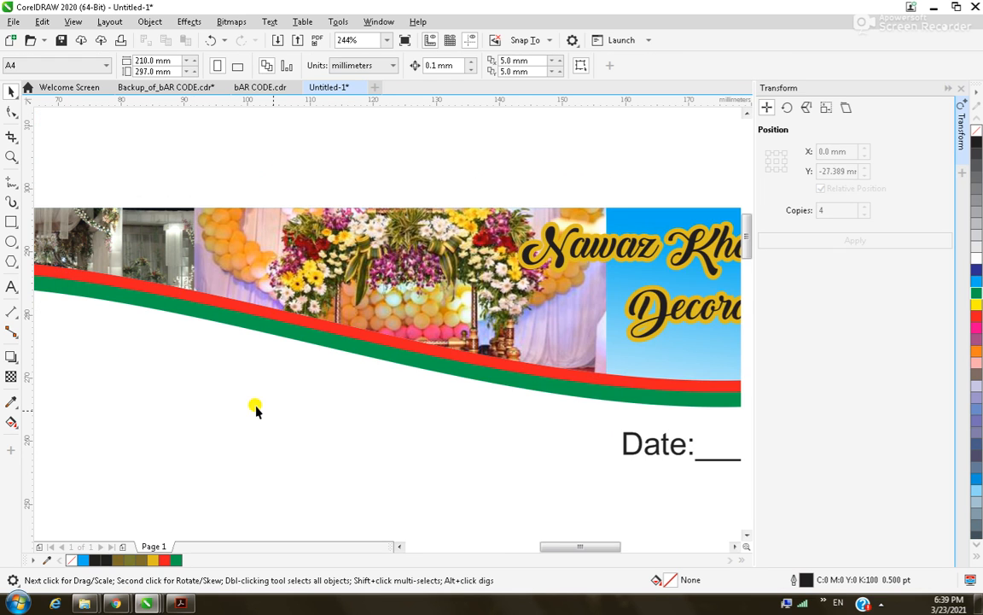
Move the title text up above the header.
scroll(216, 386, "down", 2)
scroll(217, 386, "down", 2)
scroll(401, 415, "down", 1)
key("F2")
left_click_drag(187, 342, 416, 457)
key("F2")
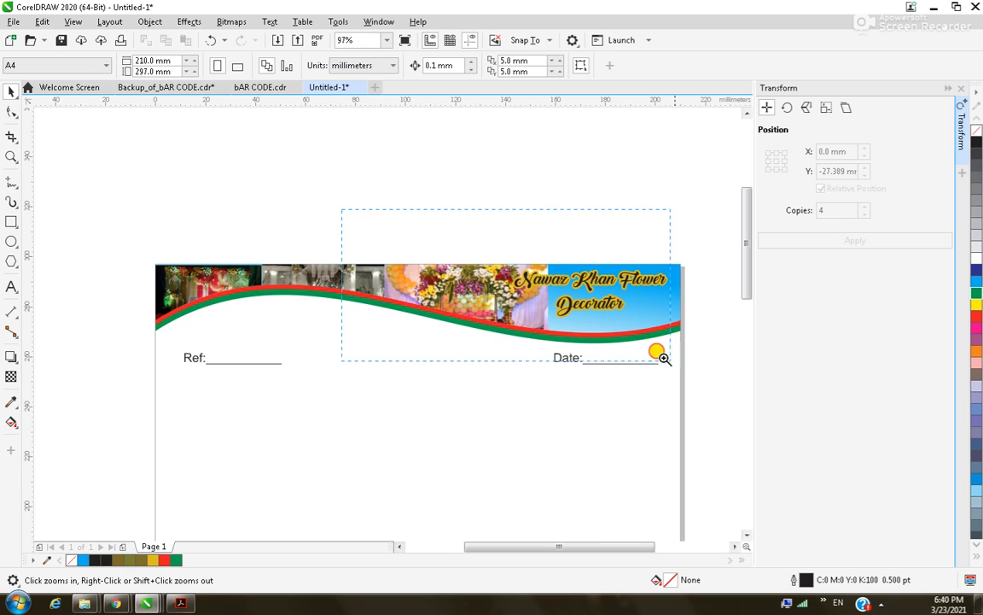
left_click_drag(656, 350, 733, 406)
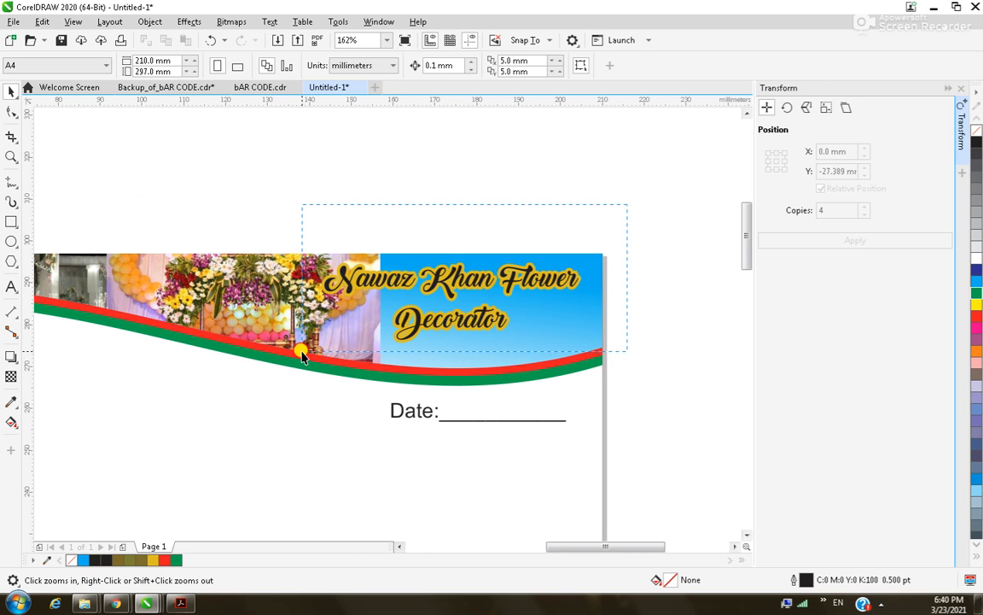
key("space")
left_click_drag(442, 262, 408, 159)
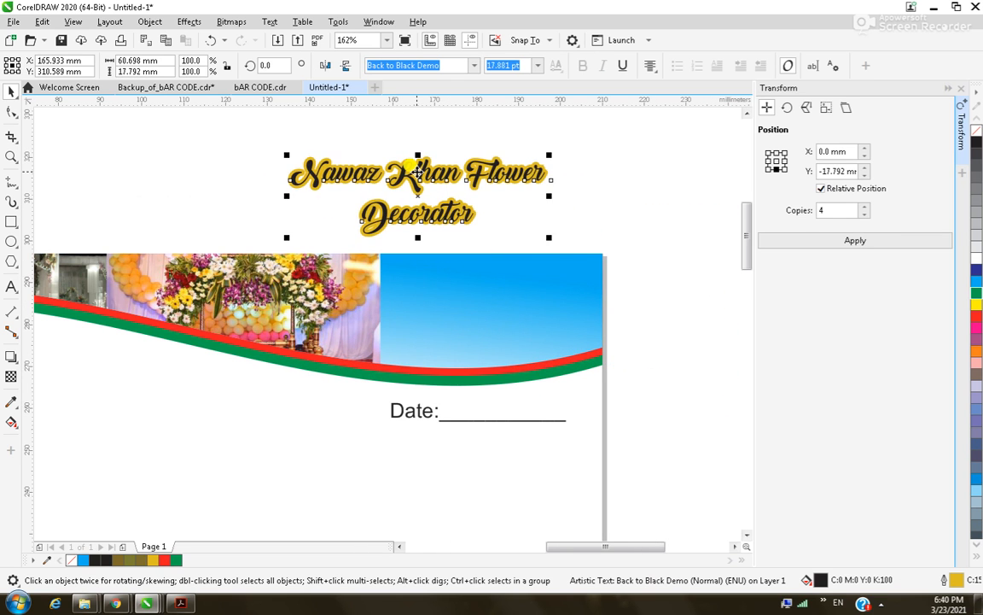
Enlarge the stage photo further so it fills the header's right side.
left_click(359, 333)
left_click(65, 122)
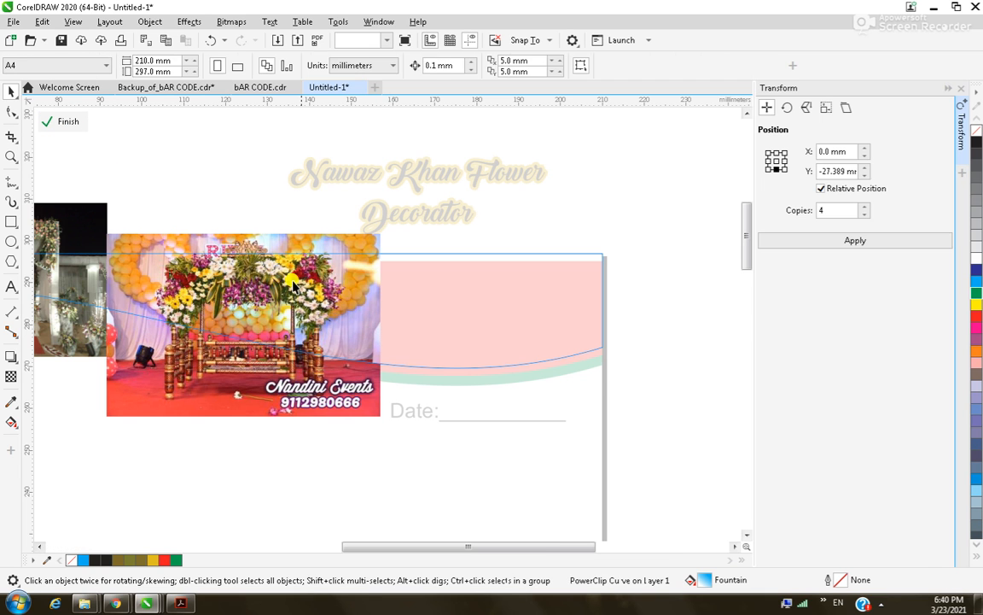
left_click_drag(384, 420, 671, 518)
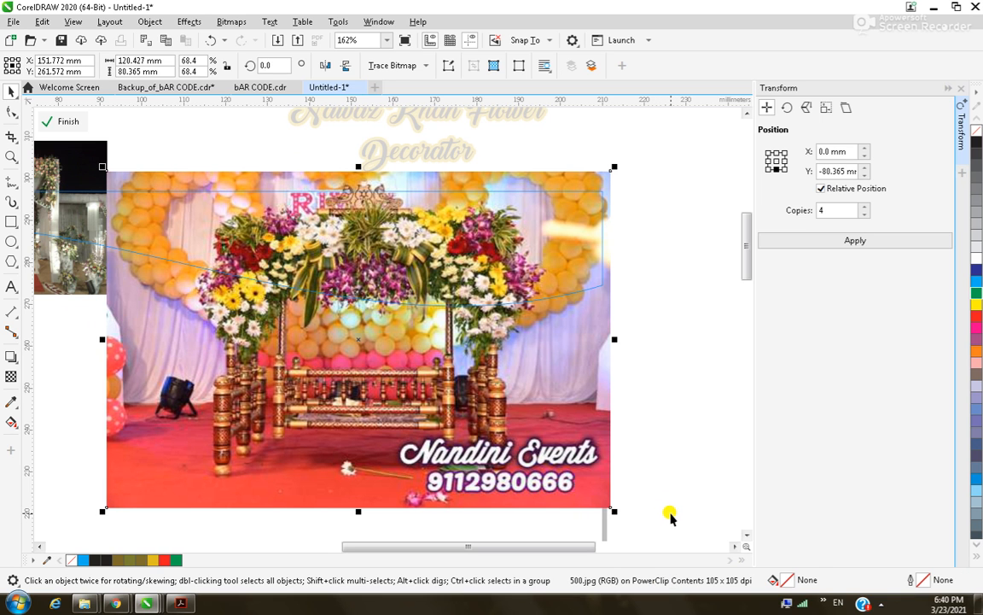
left_click(87, 126)
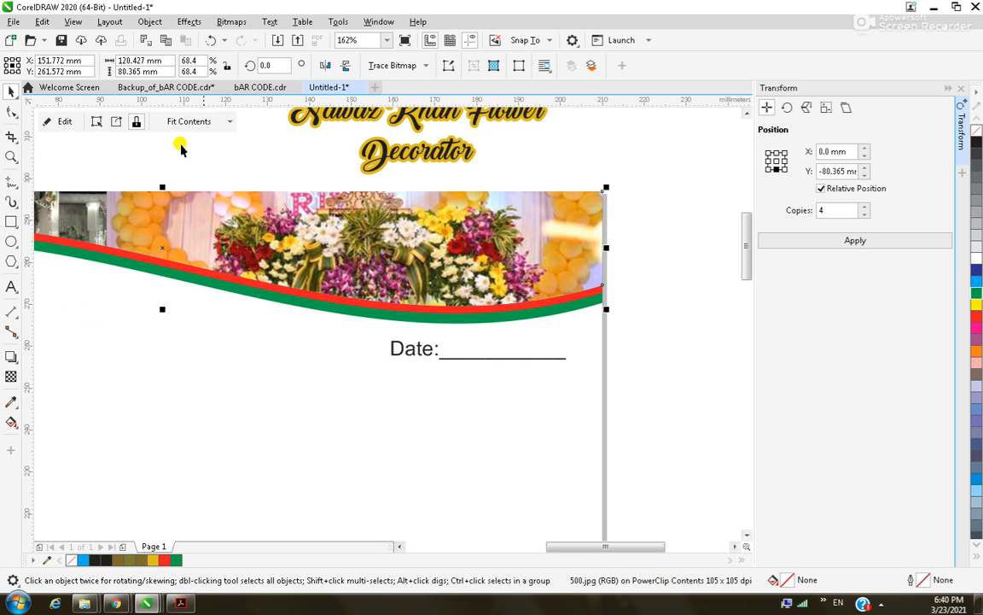
left_click(654, 193)
scroll(595, 231, "down", 3)
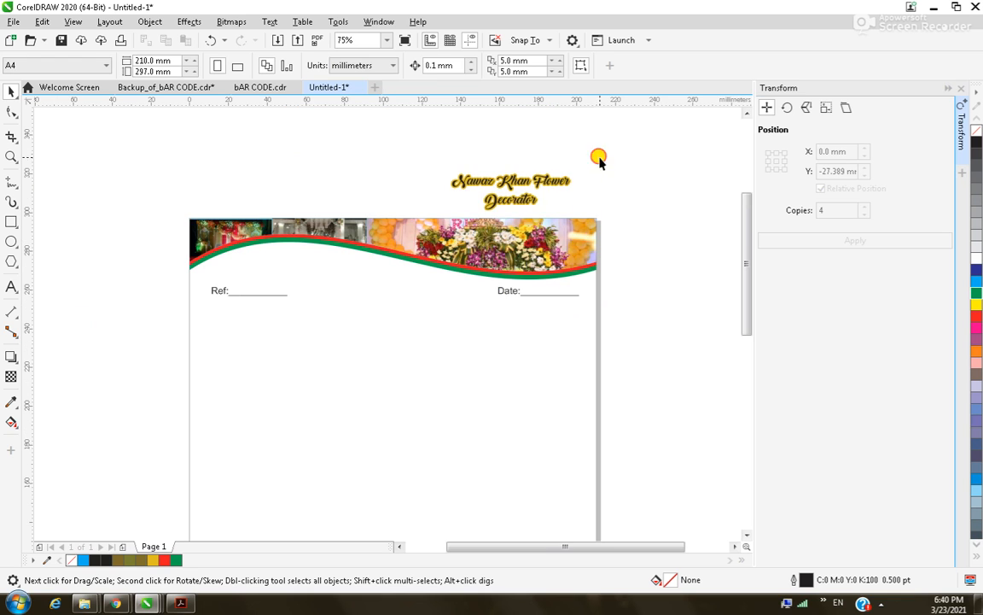
left_click_drag(434, 218, 434, 216)
left_click(369, 268)
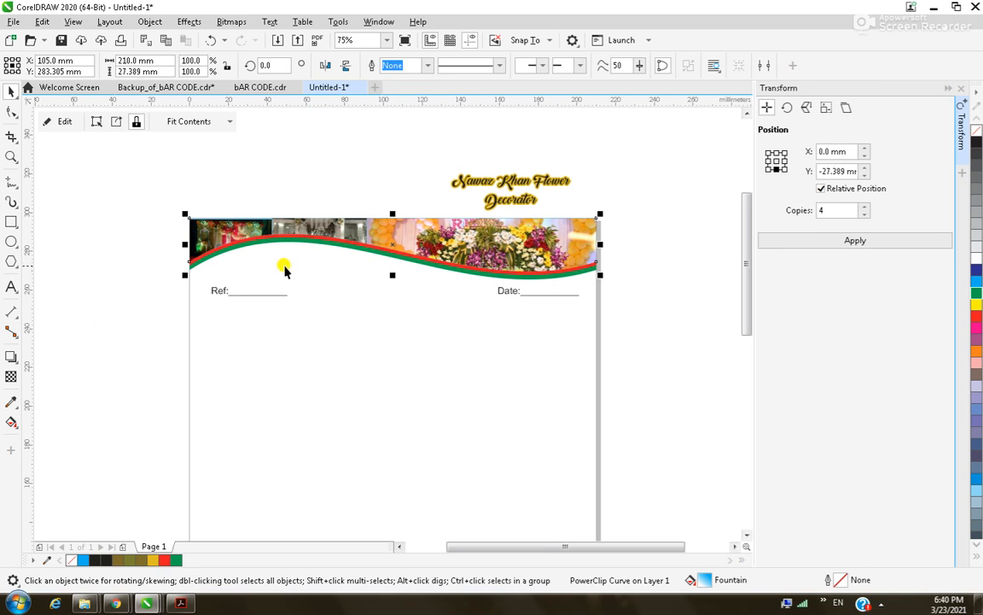
Drag a fountain transparency across the photo-filled header and confirm its 95 value.
left_click(11, 377)
left_click_drag(362, 286, 392, 291)
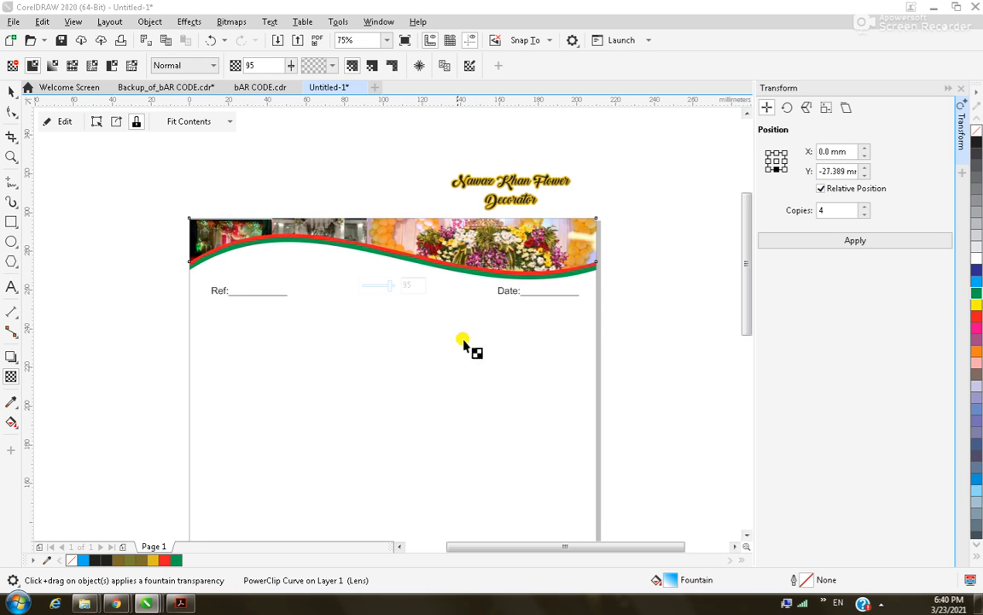
left_click(415, 350)
left_click(439, 243)
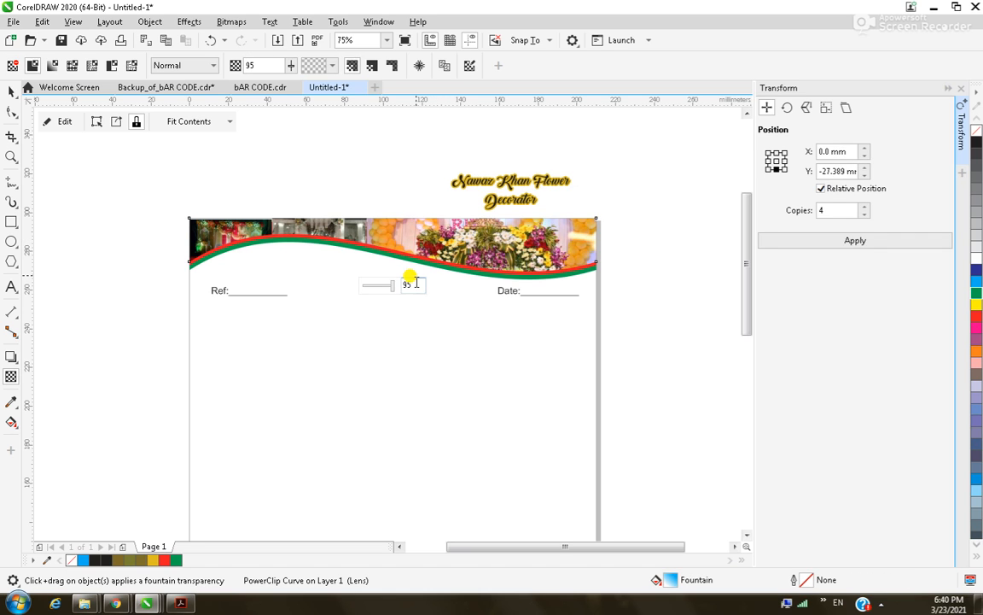
left_click_drag(415, 284, 381, 280)
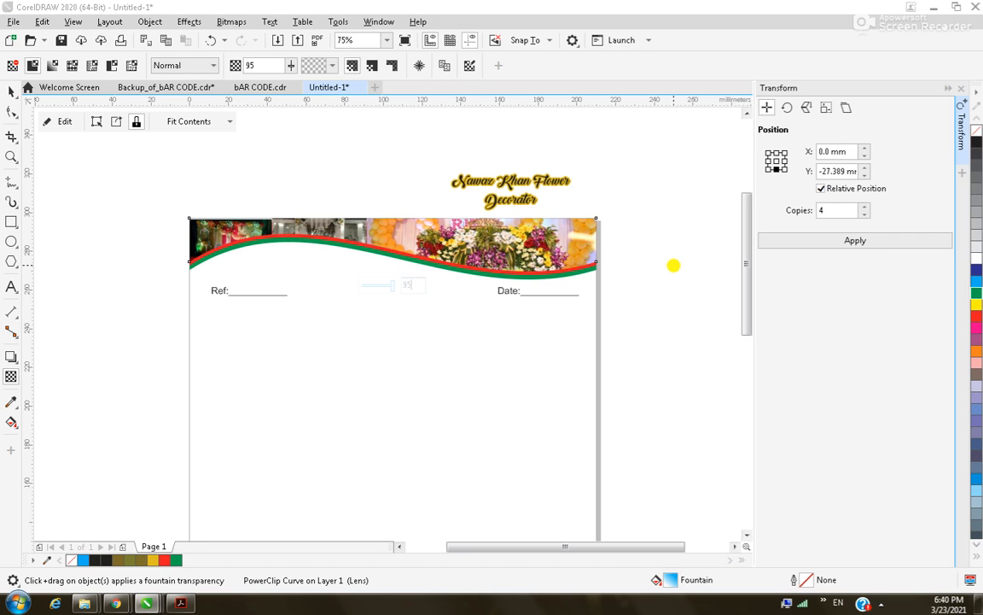
left_click(12, 92)
left_click_drag(605, 157, 578, 194)
Move the script title down onto the header image.
left_click_drag(424, 224, 424, 224)
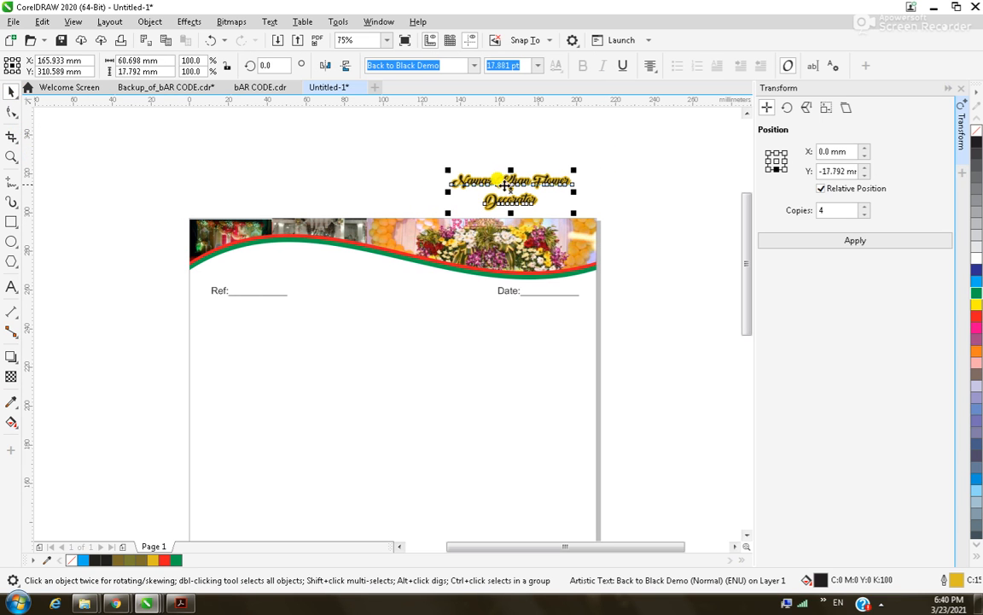
left_click_drag(514, 186, 509, 241)
left_click(368, 285)
scroll(369, 285, "down", 2)
key("z")
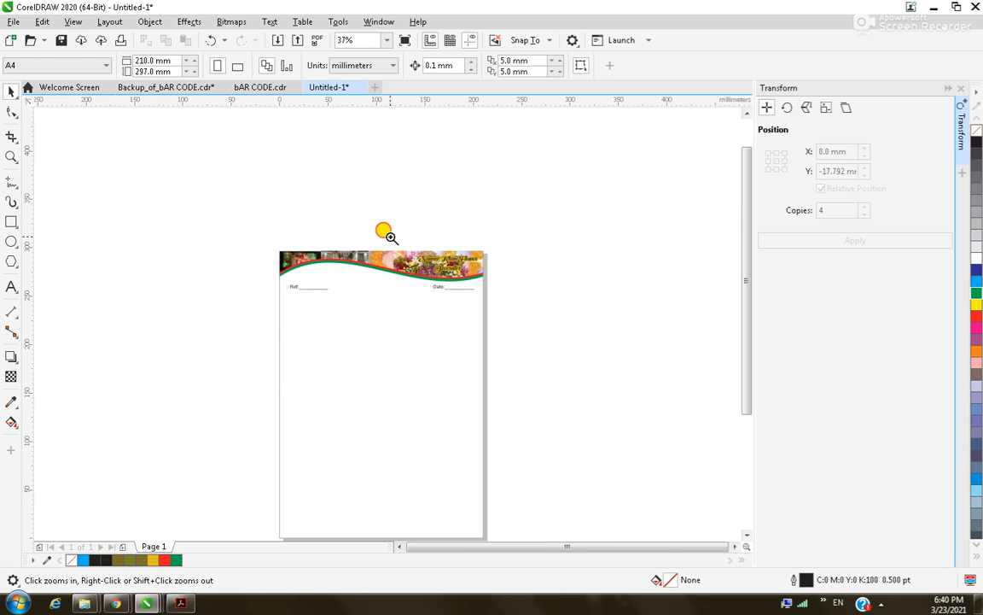
left_click_drag(384, 228, 516, 317)
left_click_drag(180, 158, 606, 395)
key("space")
Give the title a black outline and a red fill.
left_click(512, 270)
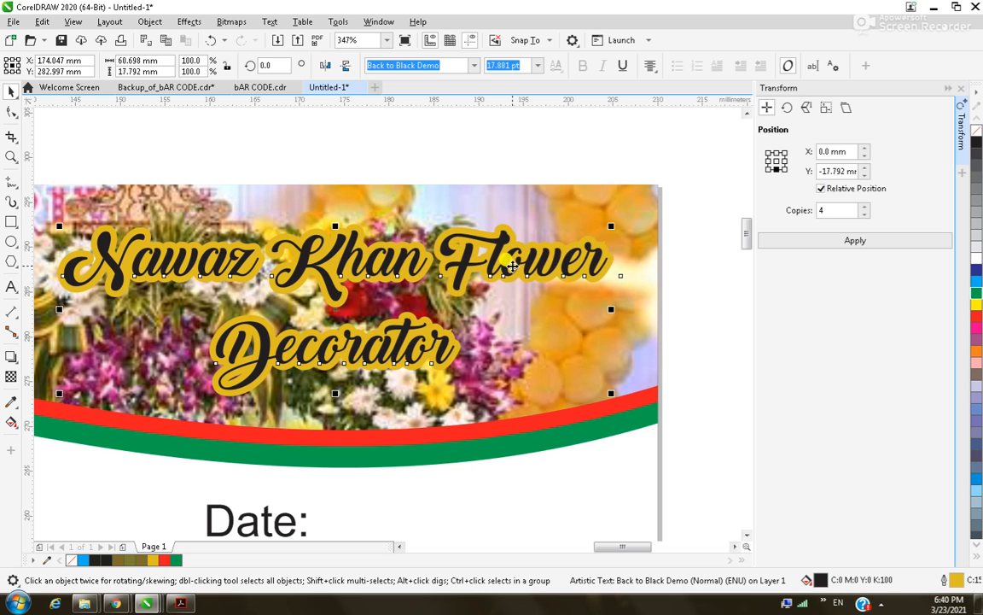
key("F12")
left_click(406, 232)
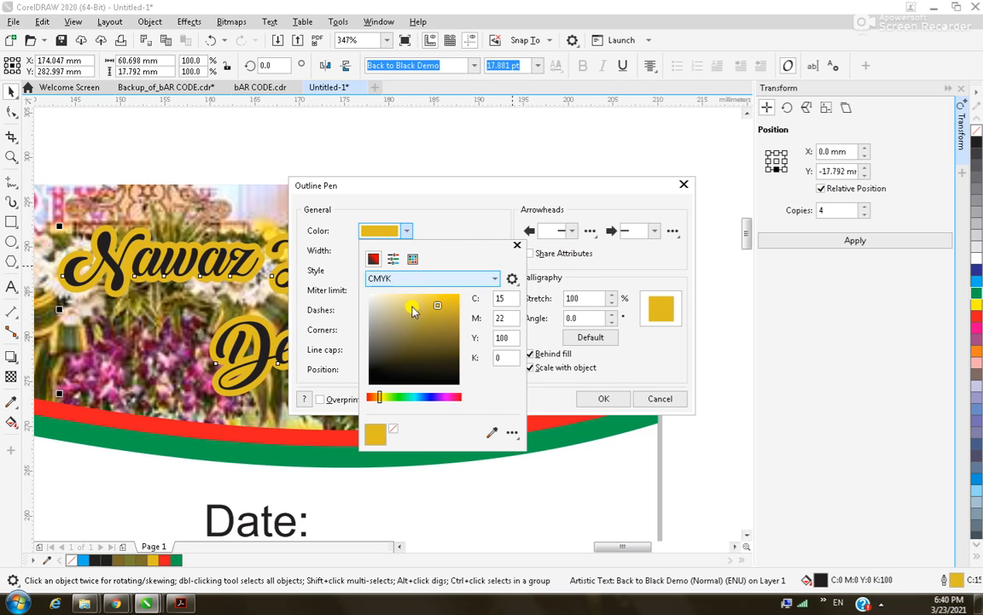
left_click(456, 383)
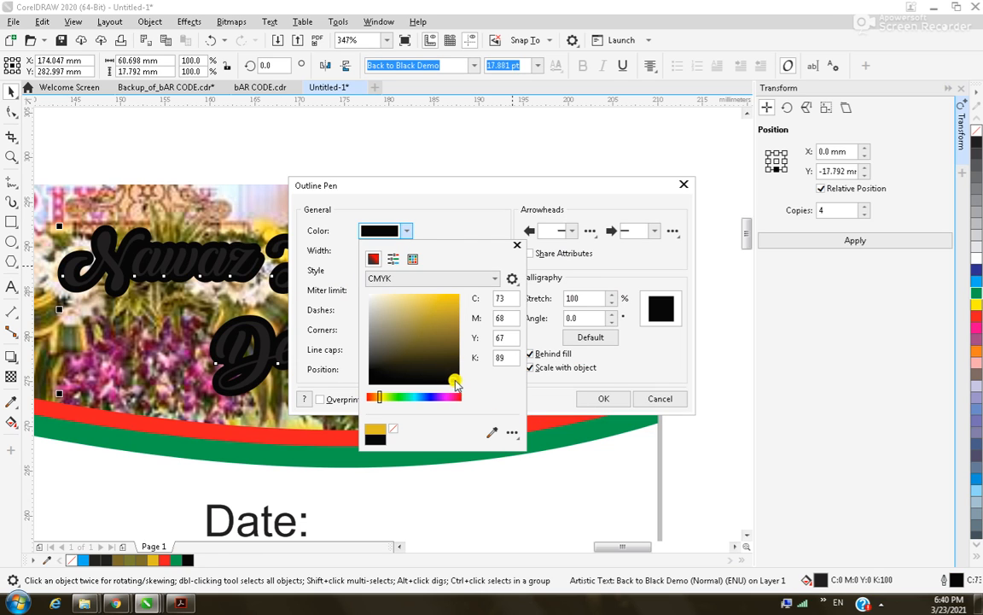
left_click(542, 409)
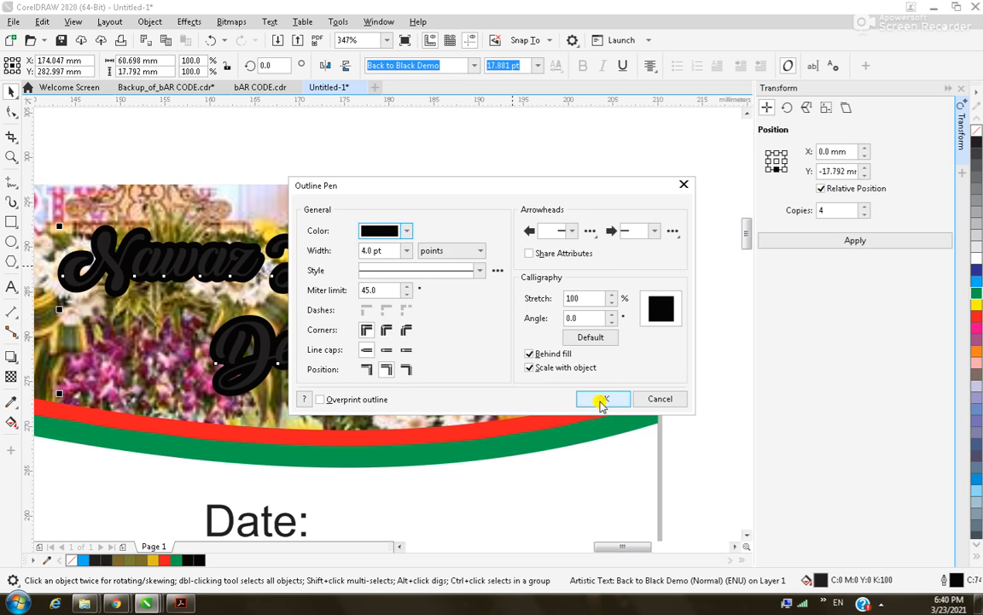
left_click(601, 399)
left_click(310, 147)
left_click(301, 244)
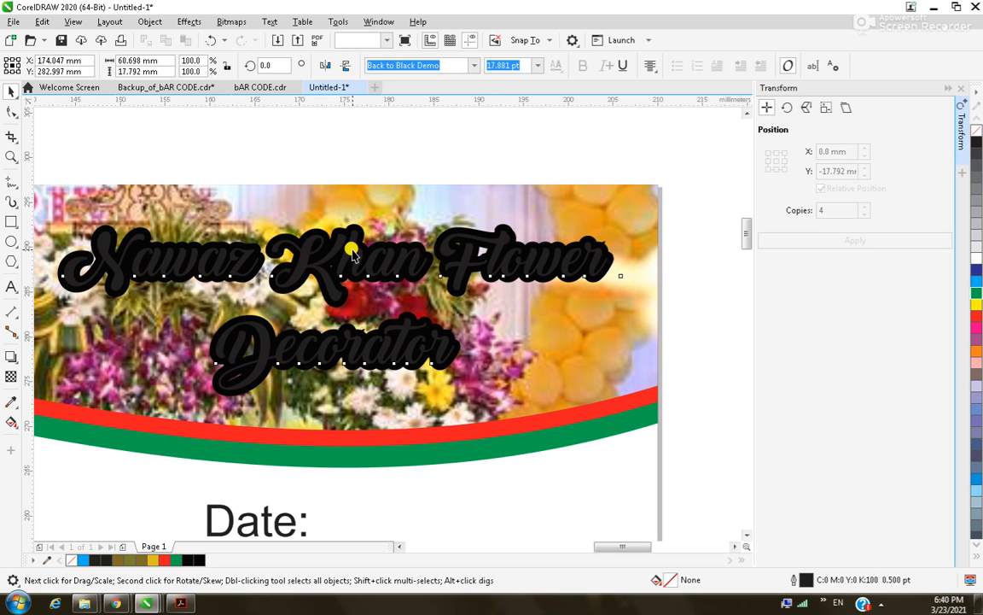
left_click(974, 318)
left_click(358, 149)
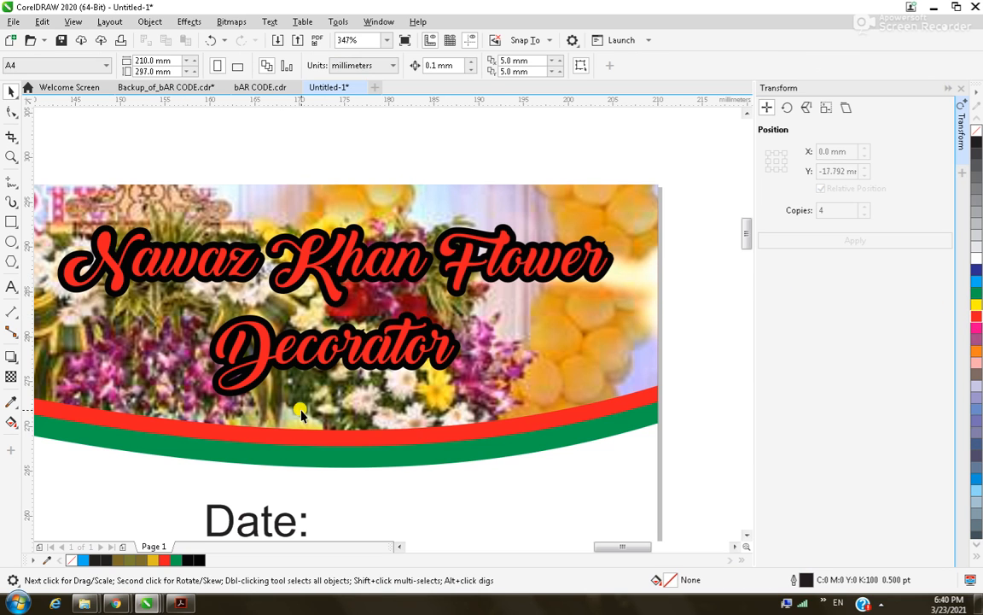
Change the title's outline colour from black to a light pink.
scroll(277, 414, "down", 4)
key("z")
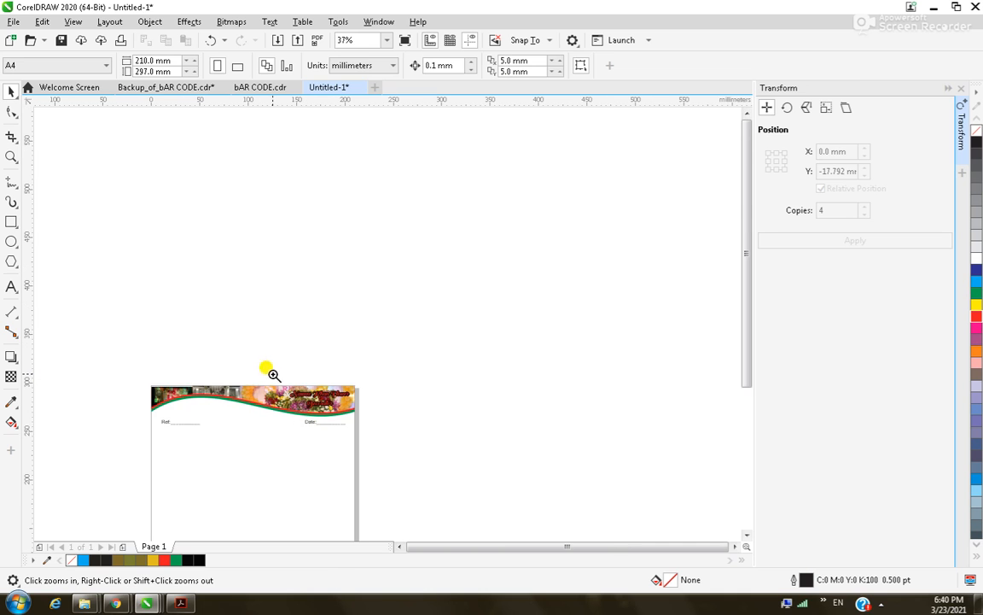
left_click_drag(273, 374, 395, 435)
left_click_drag(540, 411, 543, 415)
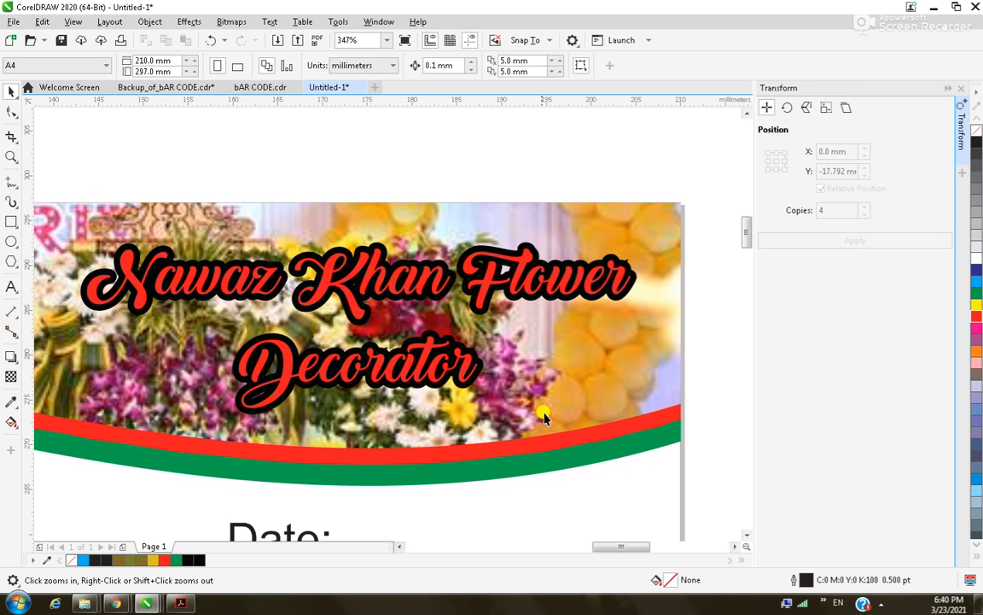
key("space")
left_click(481, 257)
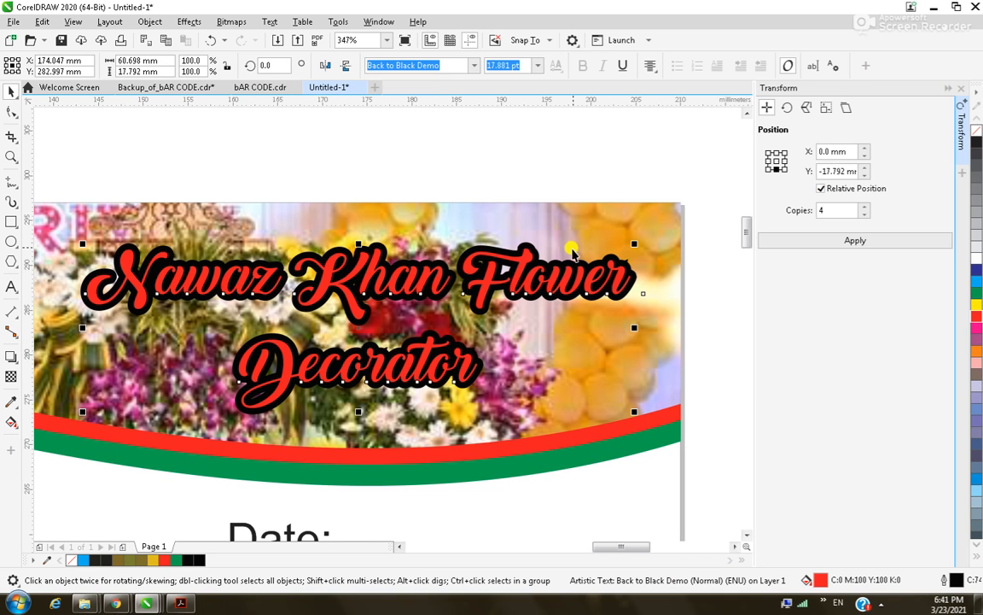
key("F12")
left_click(406, 232)
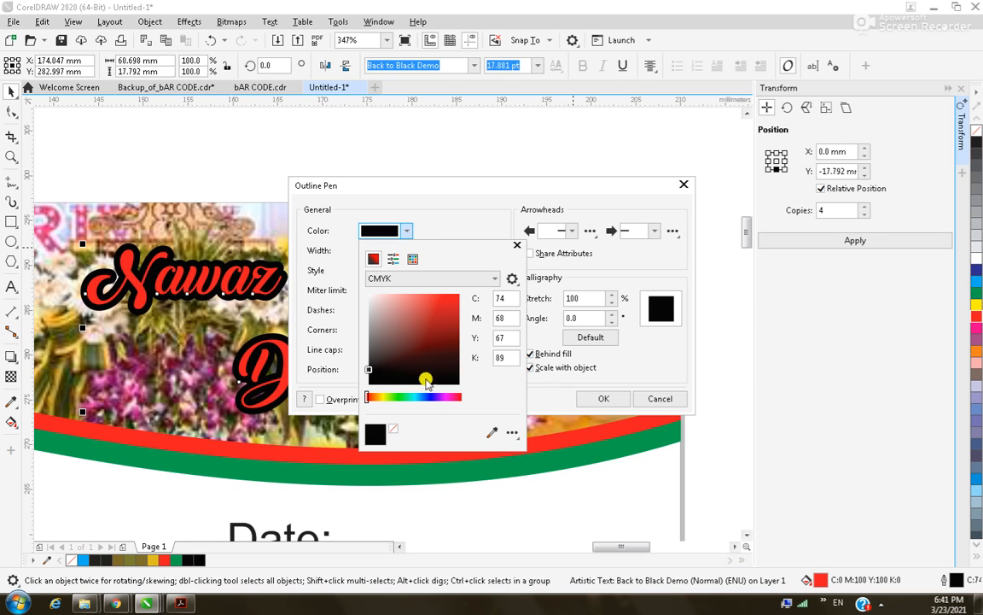
left_click_drag(372, 374, 376, 299)
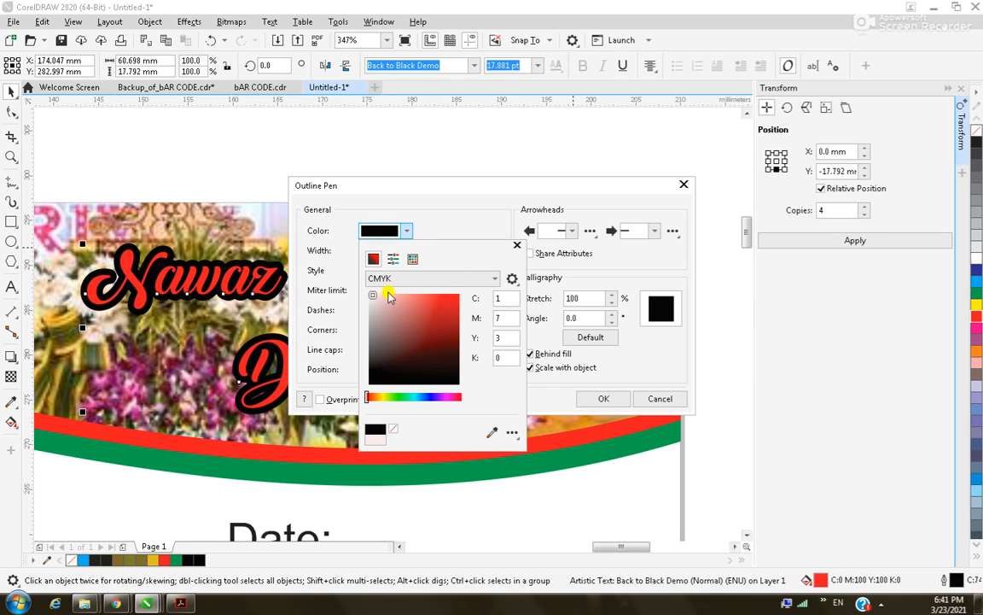
left_click(598, 402)
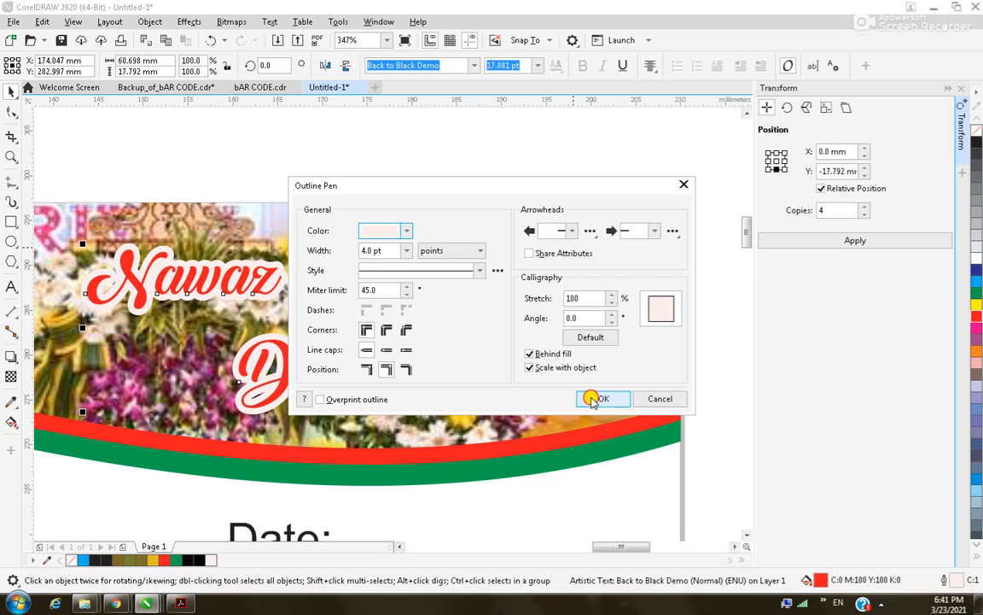
left_click(595, 398)
left_click(424, 180)
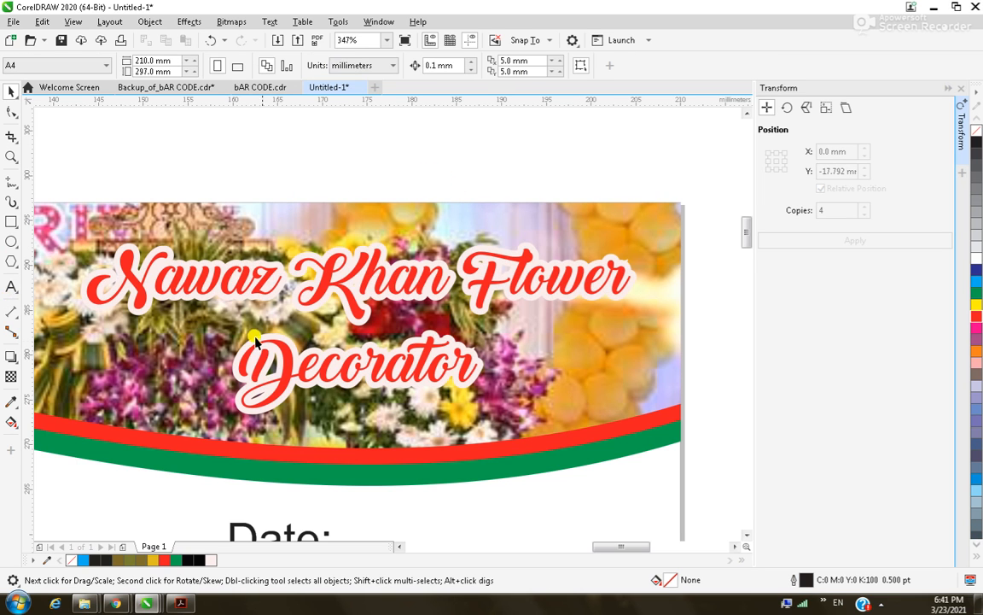
scroll(320, 350, "down", 4)
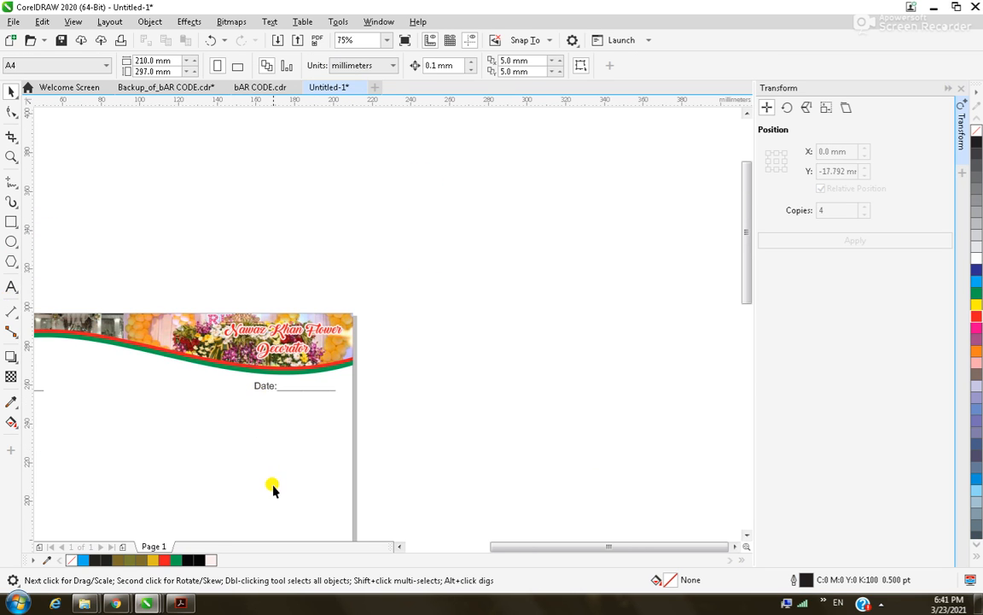
scroll(273, 487, "down", 3)
scroll(465, 529, "up", 5)
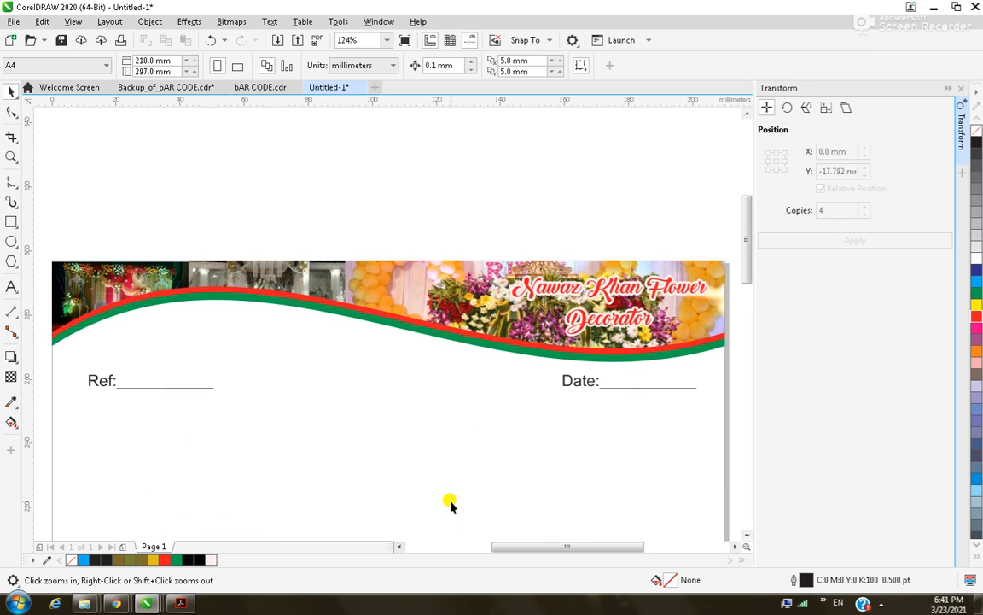
Type the Mob: mobile number line on the left, just below the header.
scroll(440, 506, "down", 5)
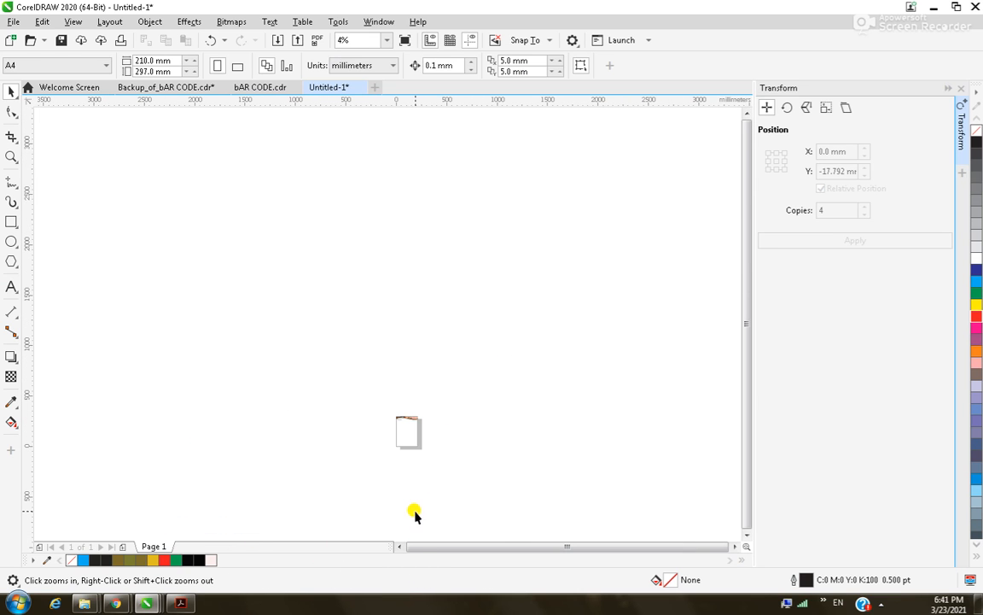
scroll(425, 503, "down", 1)
left_click_drag(369, 434, 464, 500)
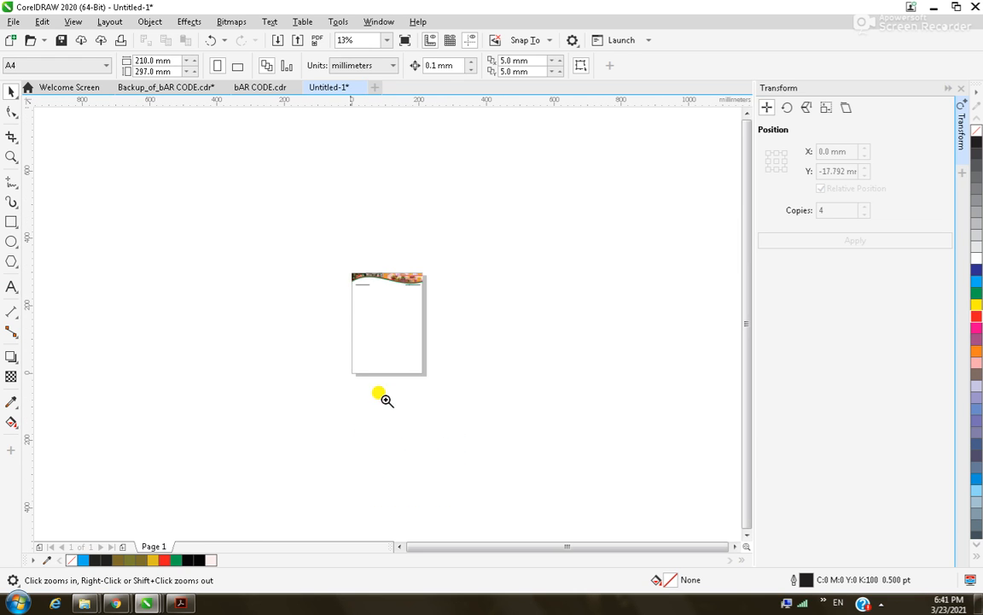
left_click(401, 357)
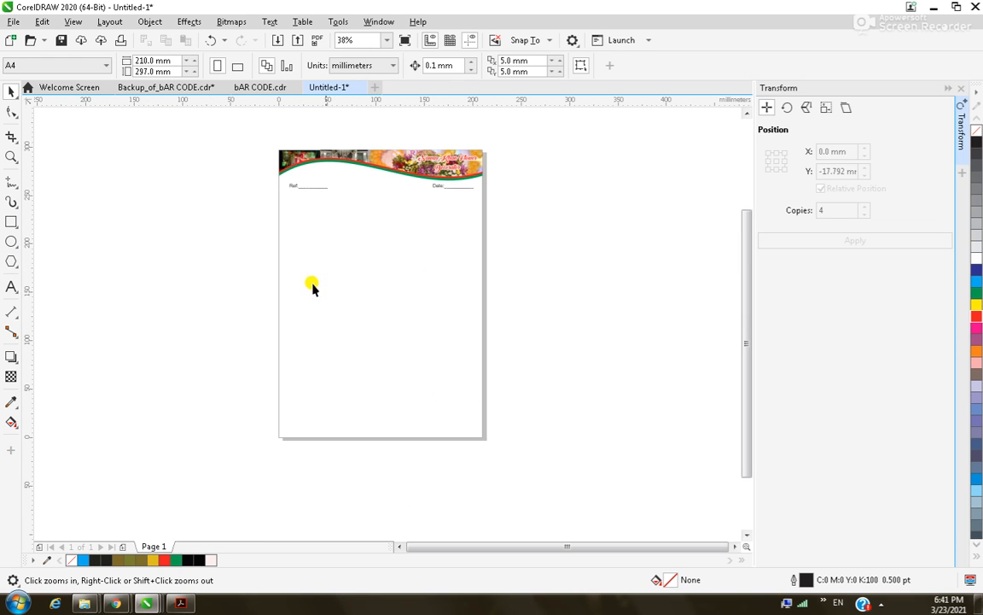
scroll(337, 289, "down", 1)
left_click_drag(292, 214, 423, 271)
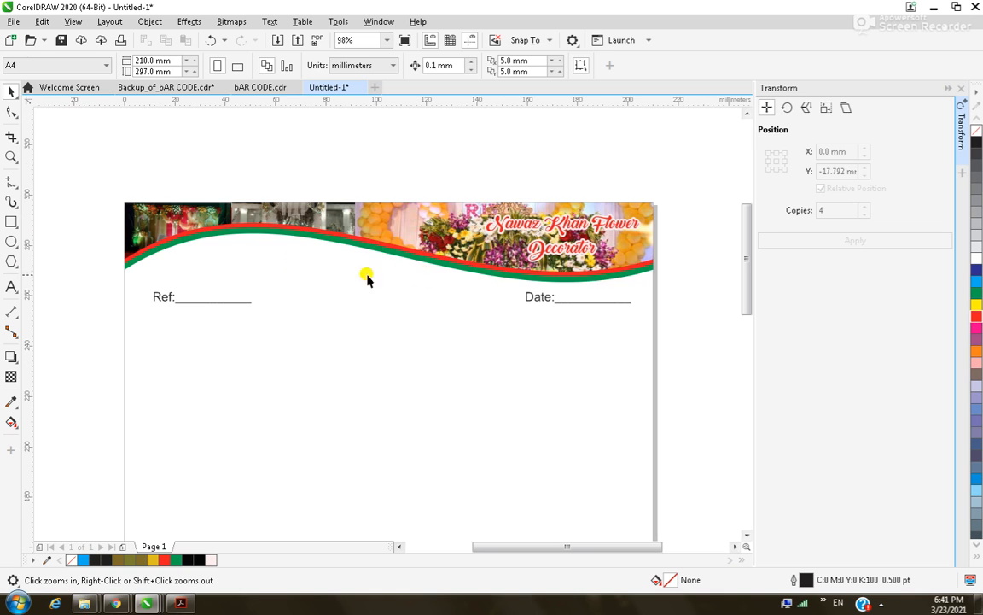
key("space")
key("F8")
left_click(195, 256)
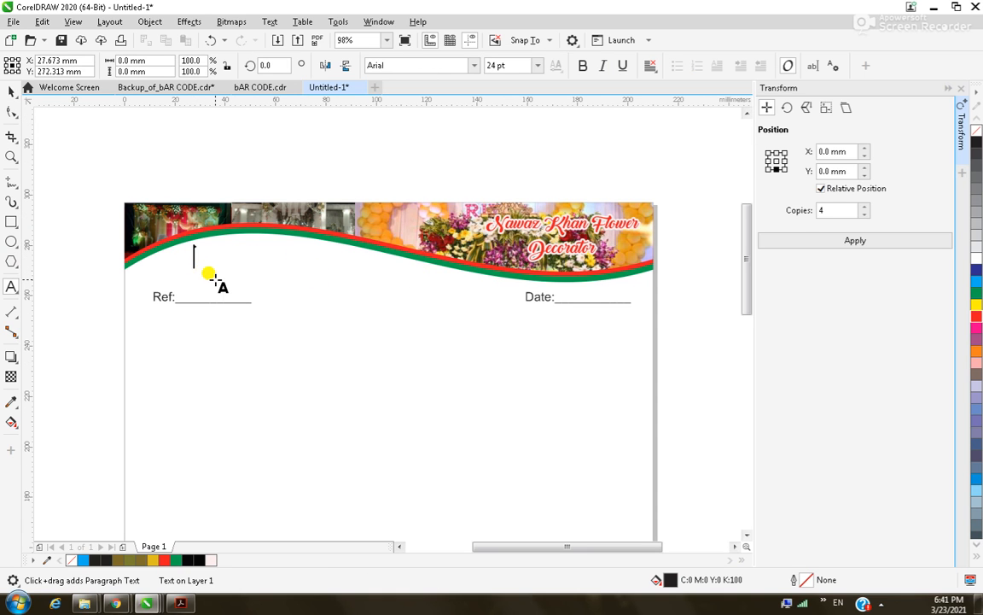
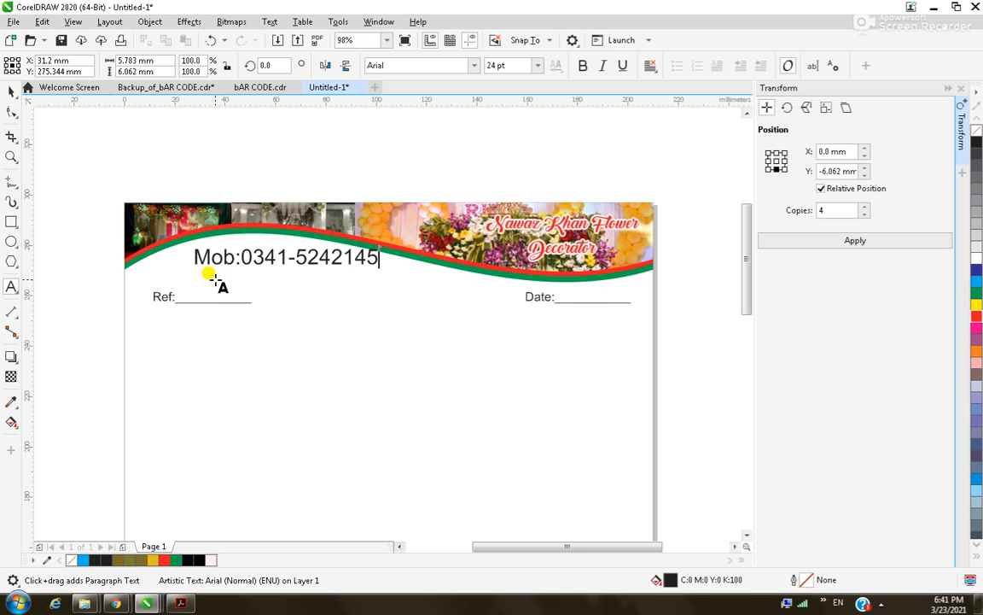
Make the mobile number line bold 14 pt Arial and nudge it up slightly.
key("ctrl+a")
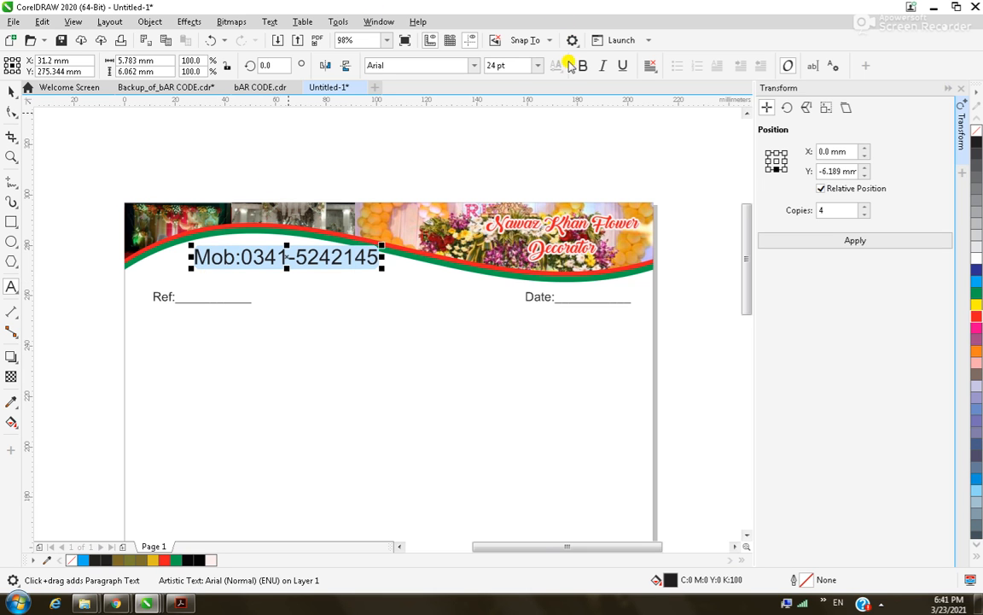
left_click(585, 67)
left_click(475, 65)
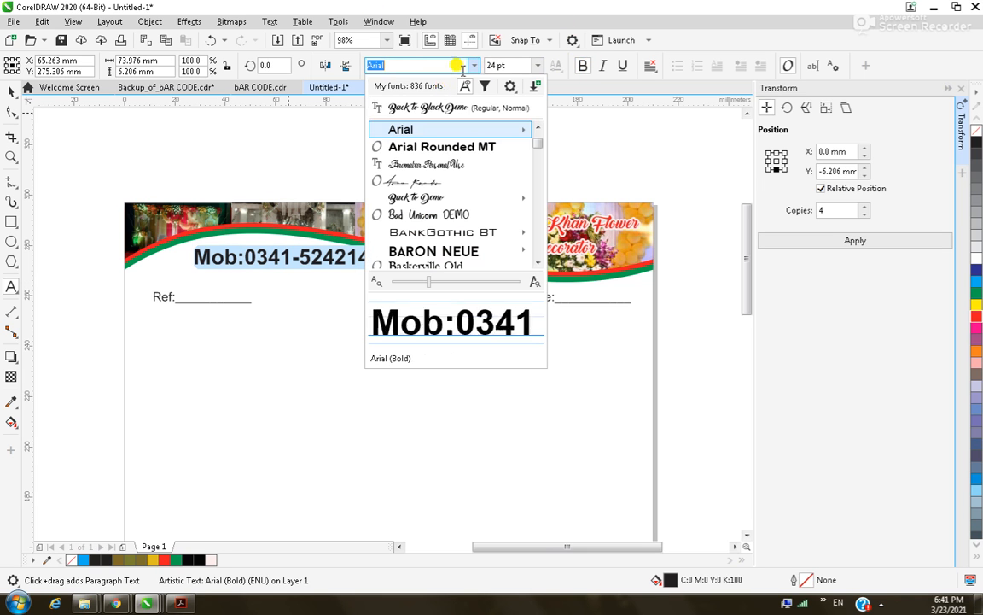
left_click(412, 129)
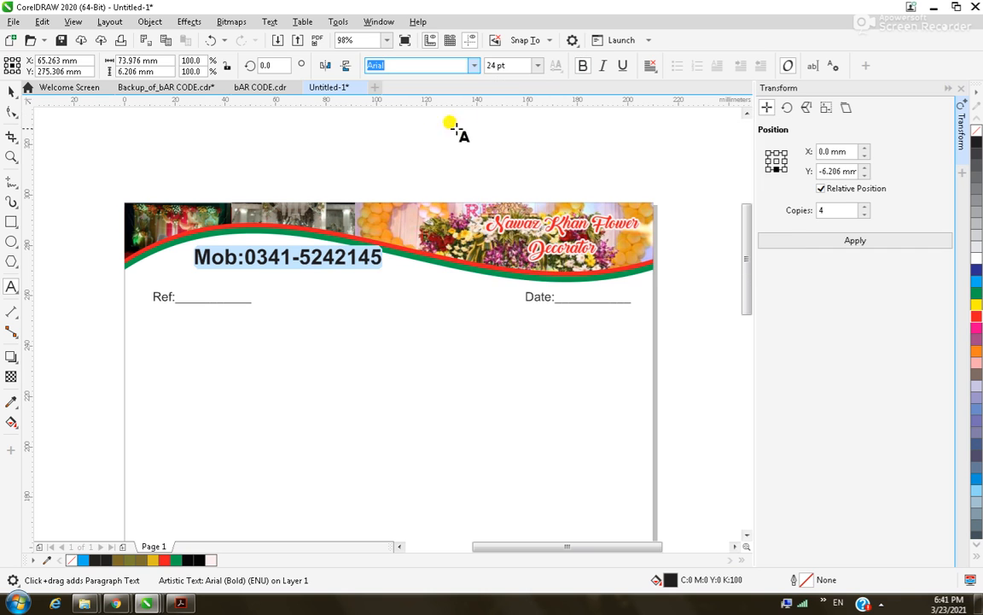
left_click(539, 68)
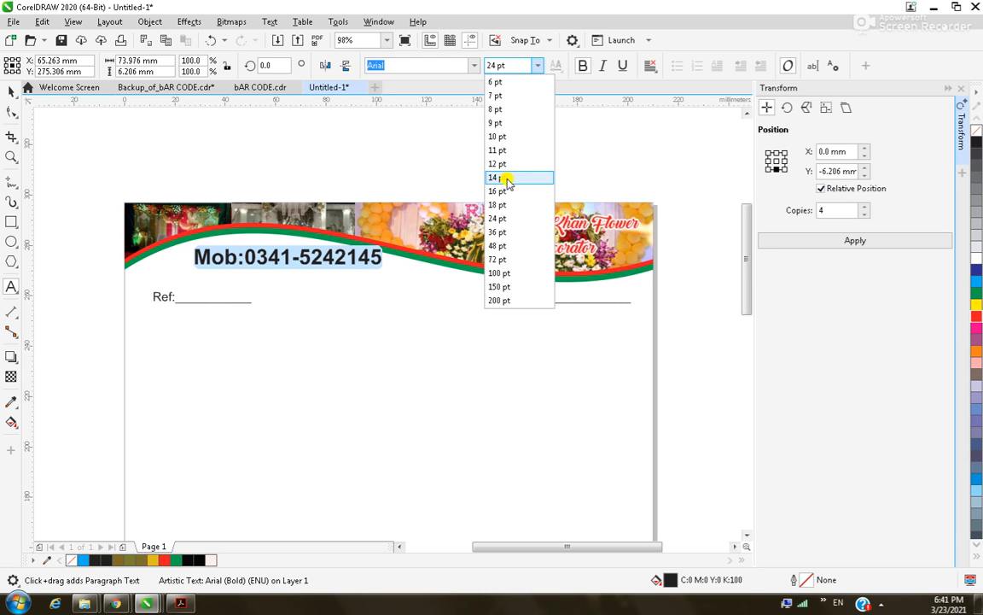
left_click(508, 176)
left_click(11, 92)
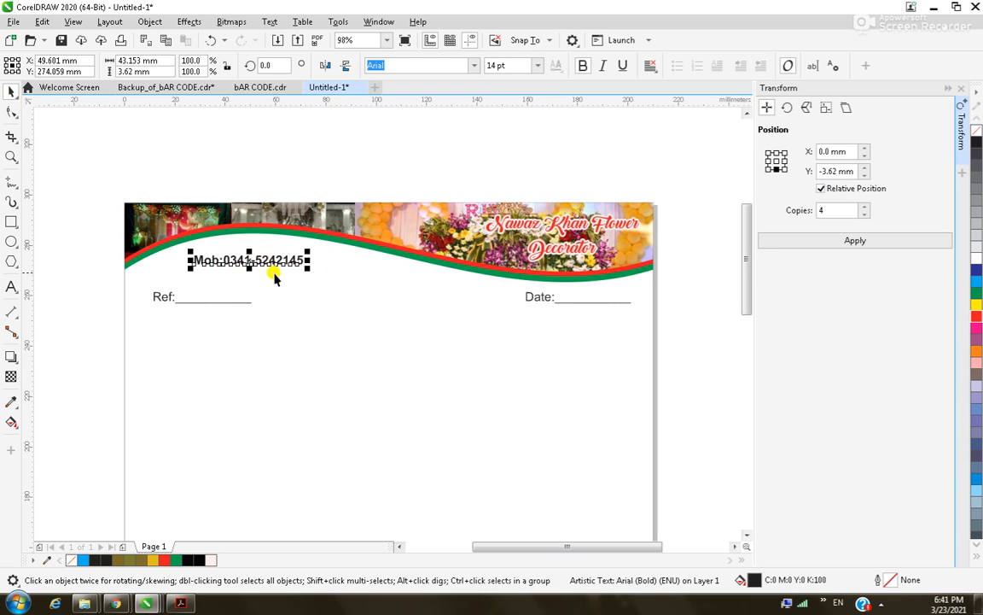
left_click_drag(247, 263, 249, 260)
left_click(293, 164)
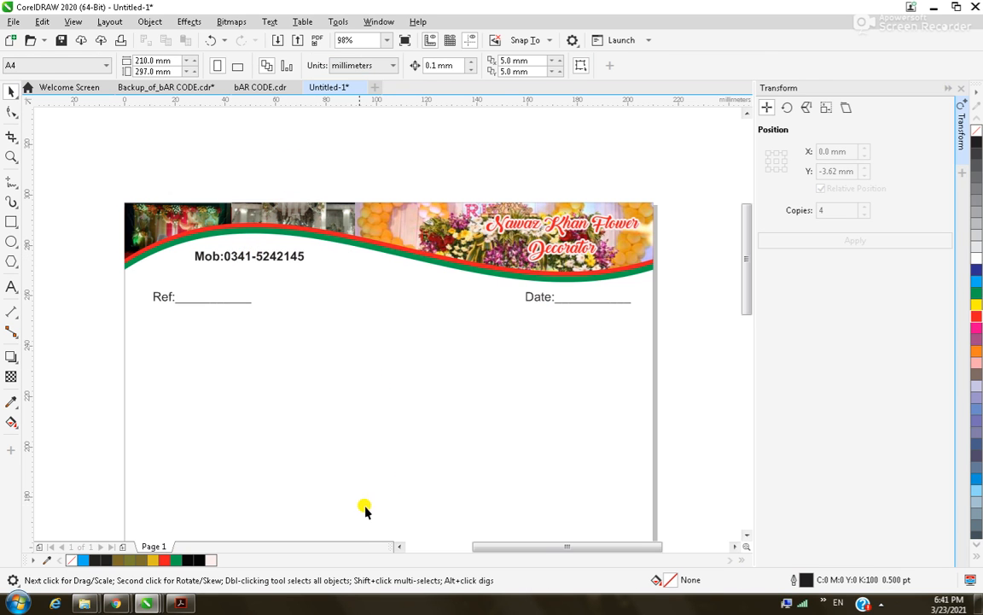
key("F8")
Type a Balance: line below Ref: at 14 pt with a blank underline.
left_click(156, 324)
type("Balance:")
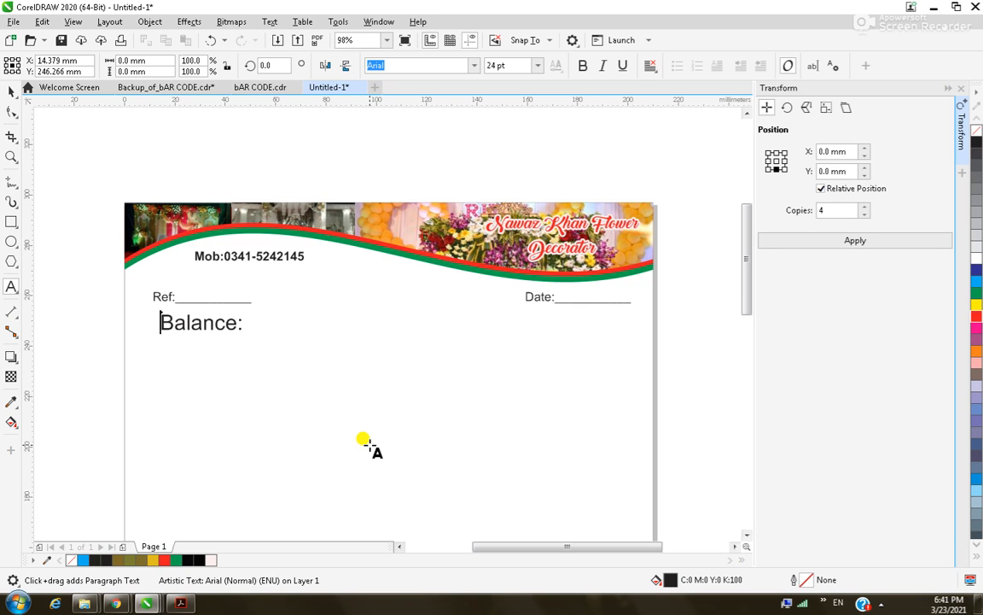
key("ctrl+a")
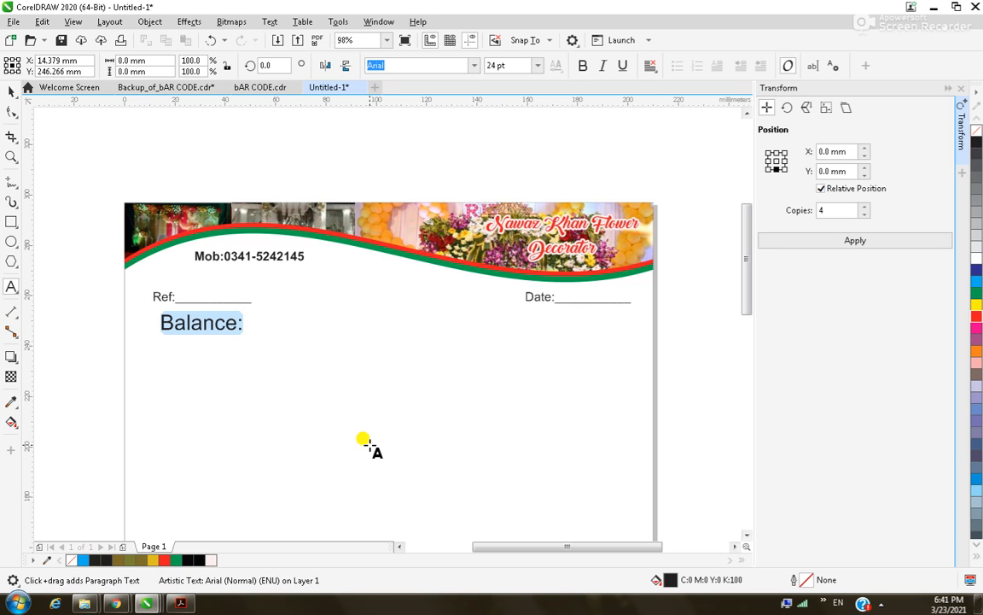
left_click(539, 68)
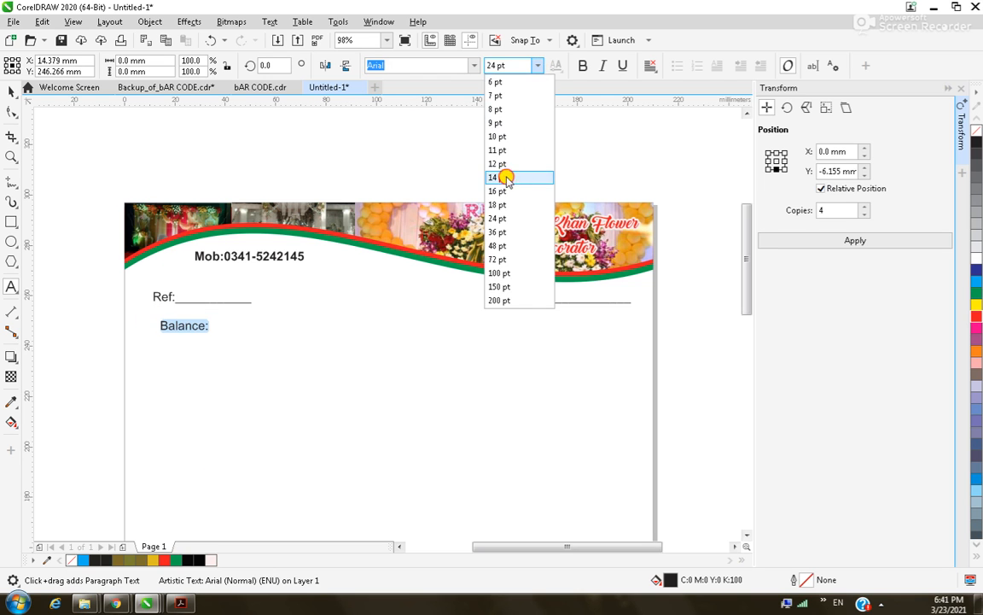
left_click(511, 178)
left_click(11, 90)
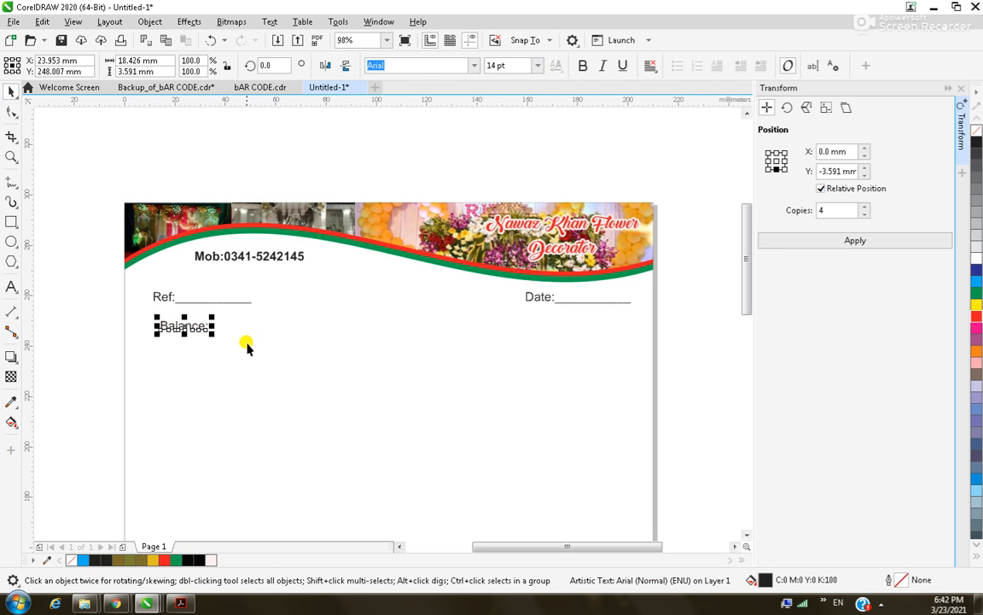
key("F8")
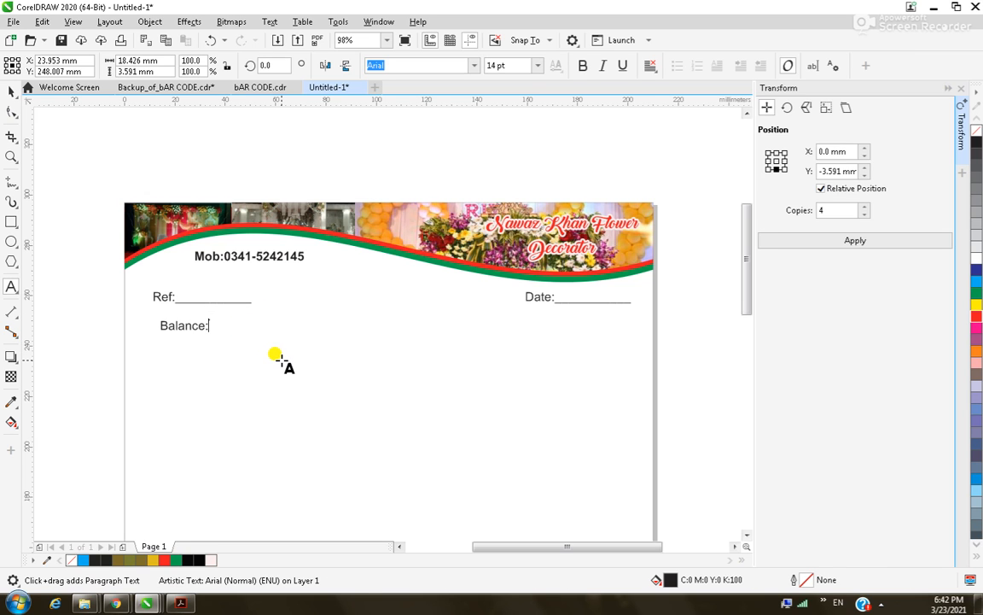
type("________________")
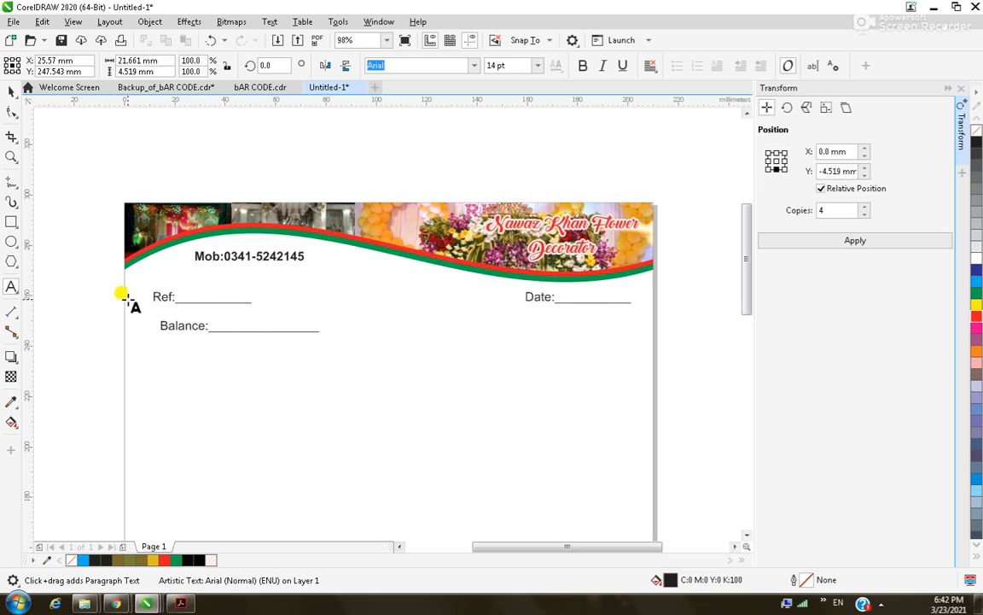
left_click(12, 92)
Move the Balance: line under Date:, then down to the bottom of the page.
left_click_drag(239, 323, 553, 335)
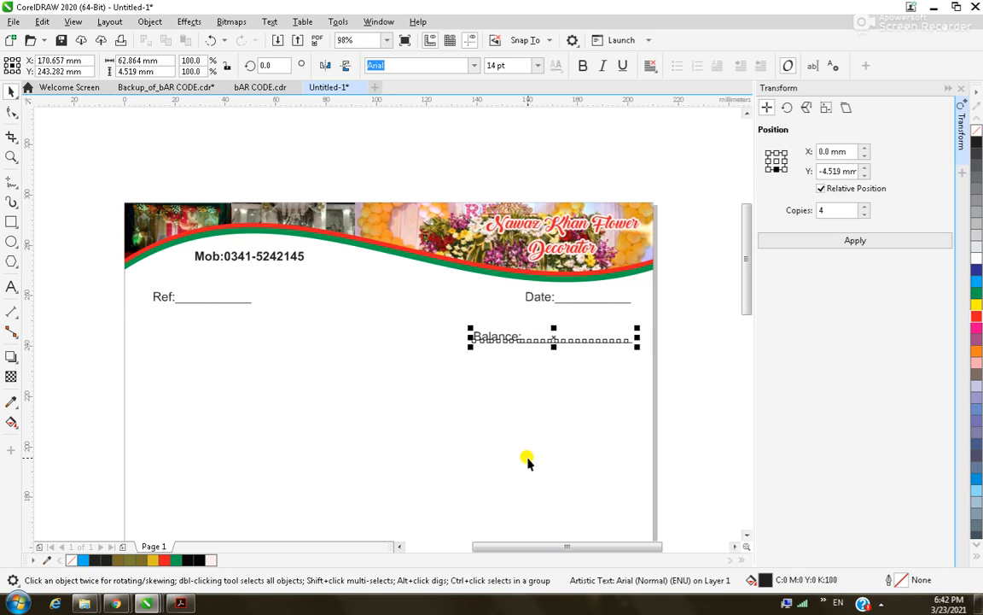
scroll(516, 437, "down", 5)
key("z")
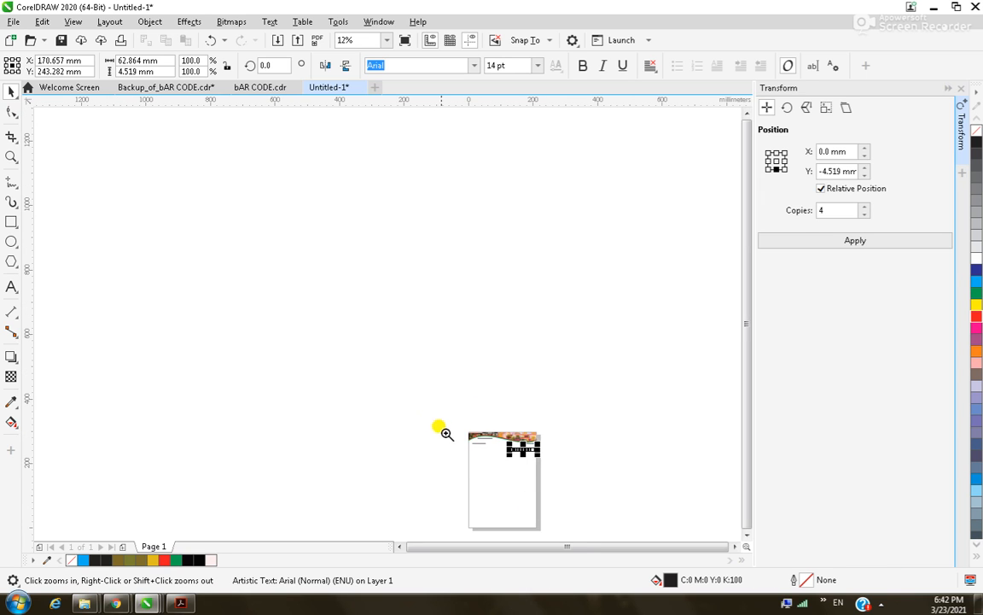
left_click(505, 476)
left_click_drag(424, 199, 412, 382)
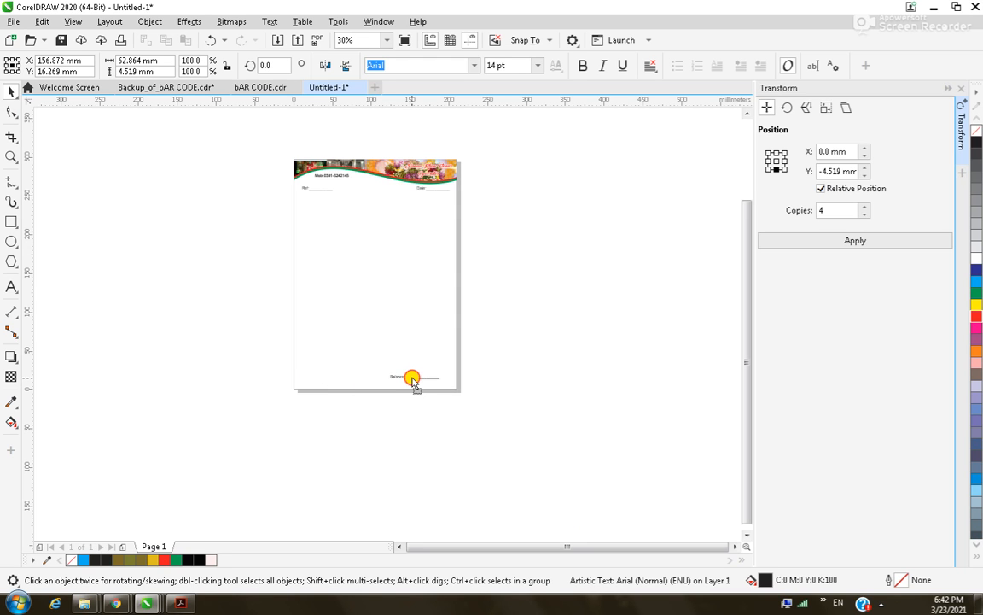
Retype the bottom Balance: line's label as Advance:.
left_click(531, 416)
scroll(534, 416, "down", 2)
key("F2")
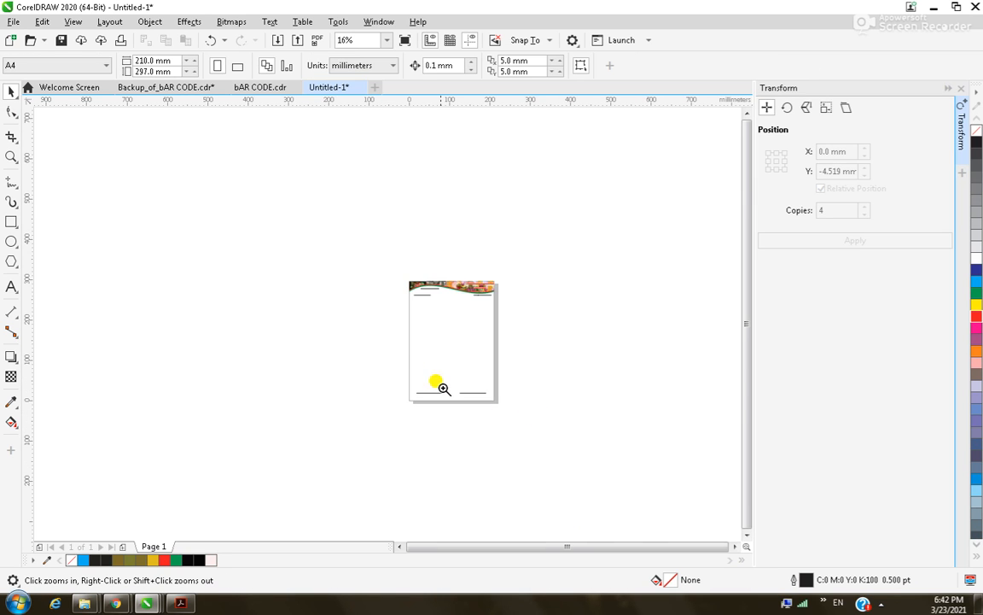
left_click_drag(490, 407, 439, 374)
left_click(369, 380)
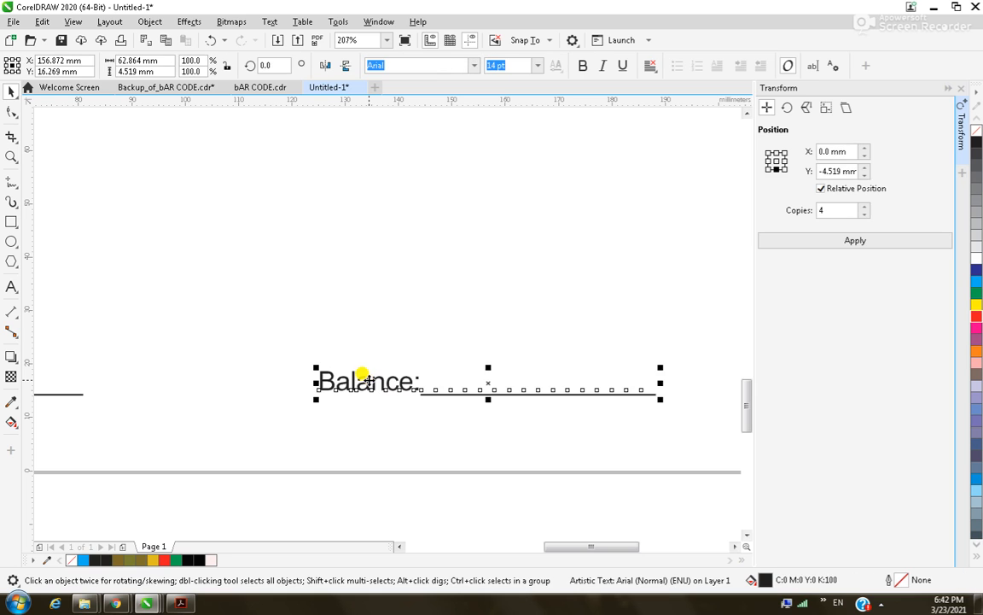
key("F8")
left_click(401, 380)
left_click_drag(415, 381, 321, 386)
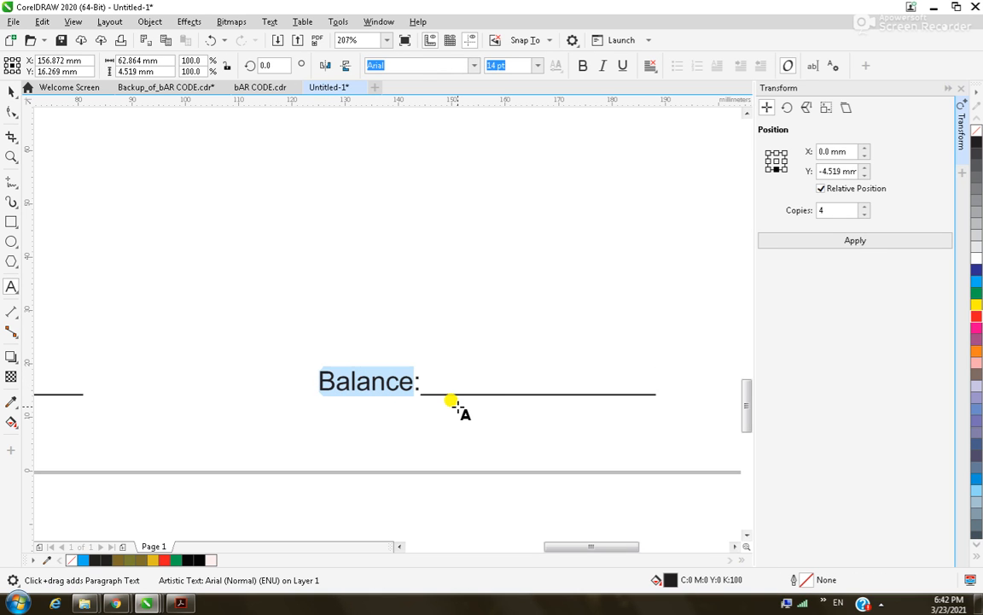
type("Advance")
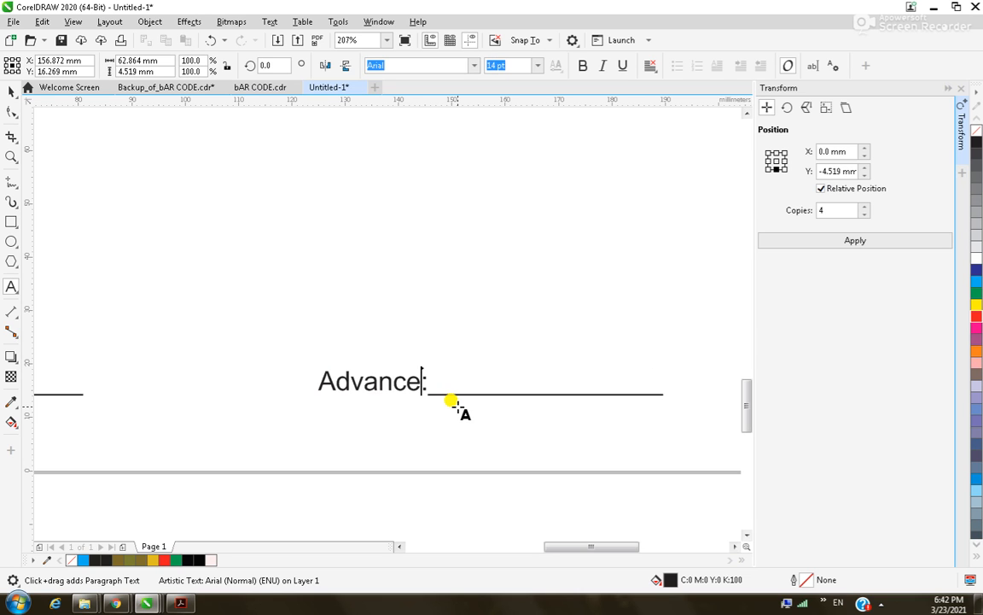
scroll(451, 401, "down", 5)
left_click(11, 93)
left_click(593, 334)
Drag Advance: to the footer's left edge and set Balance: just to its right.
scroll(622, 334, "down", 2)
key("z")
left_click_drag(438, 340, 607, 401)
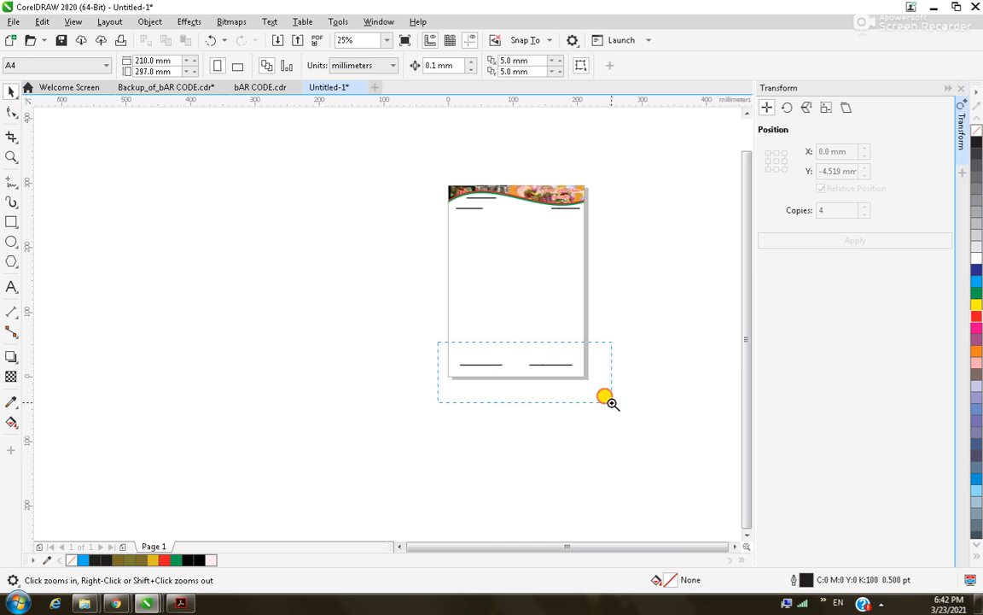
key("space")
left_click(162, 305)
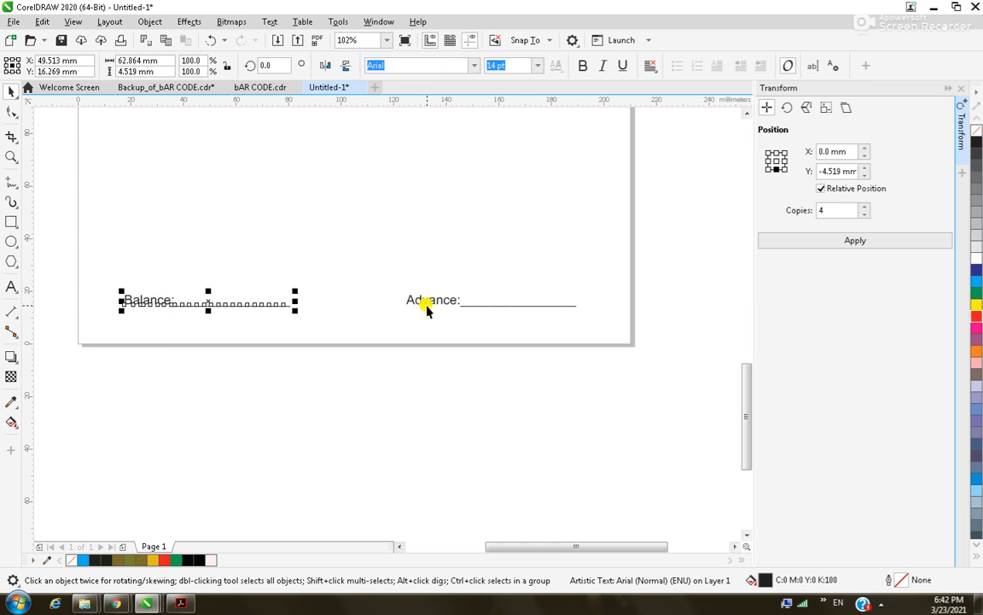
left_click(427, 310)
left_click_drag(432, 292, 134, 323)
left_click_drag(147, 307, 299, 319)
Copy the Balance: line to the right and retype the copy as Total:.
right_click(300, 318)
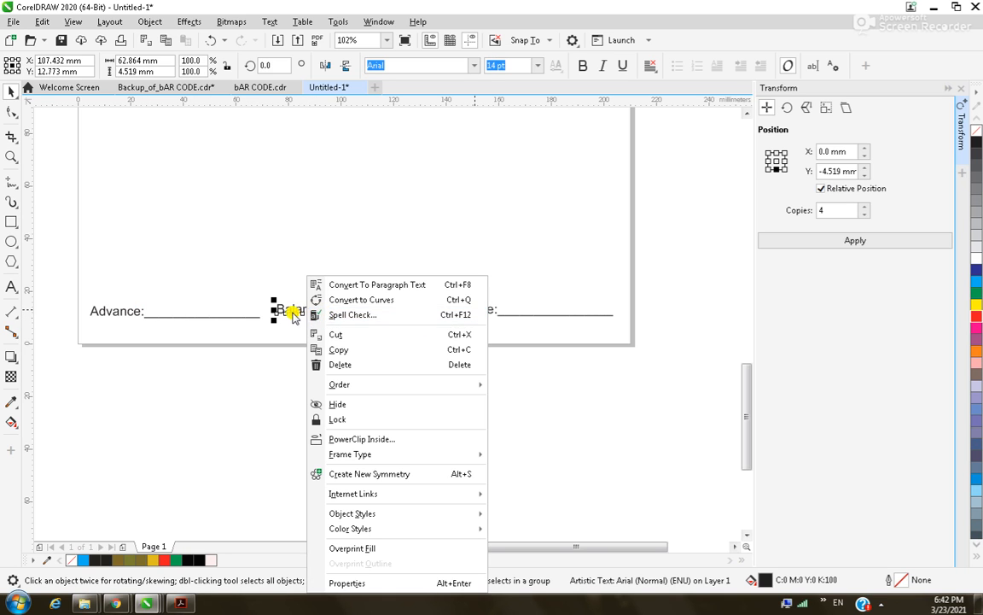
left_click(291, 309)
key("F8")
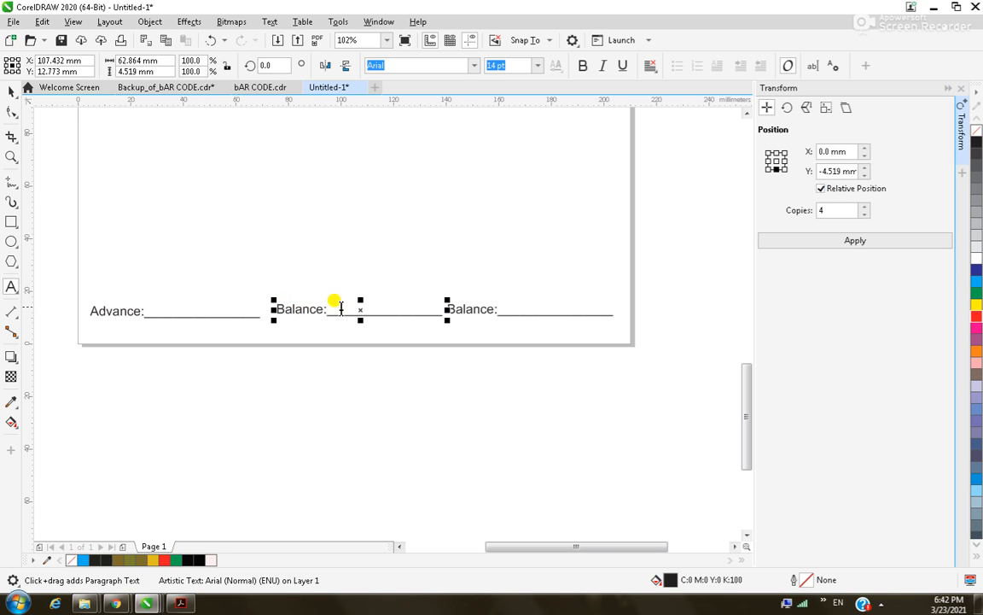
left_click(486, 313)
left_click_drag(445, 309, 499, 313)
type("Tot")
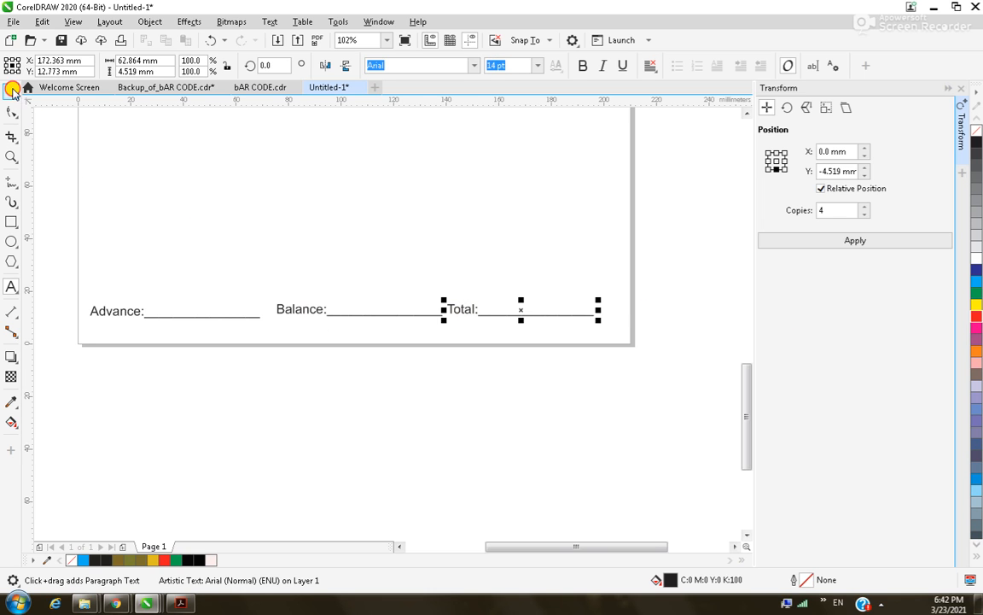
left_click(11, 89)
Nudge the Advance: line slightly to the right.
left_click(303, 311, "shift")
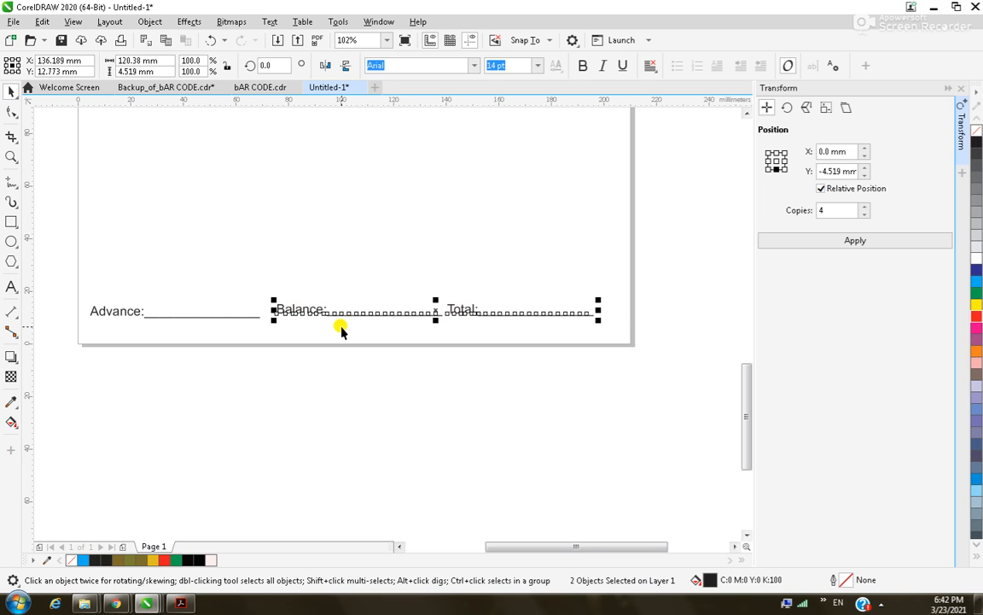
left_click(129, 314)
left_click(294, 314, "shift")
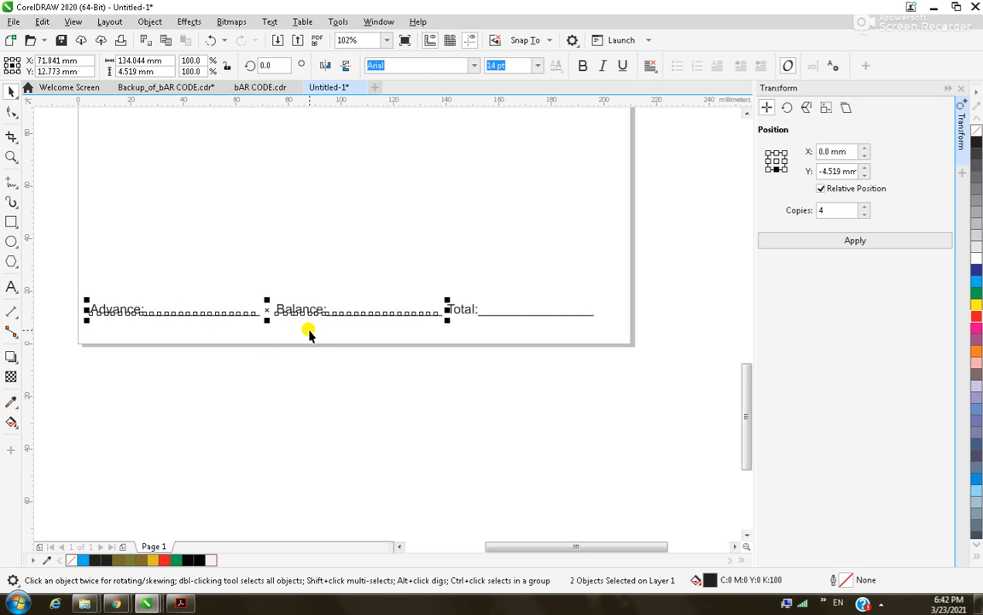
left_click(248, 389)
left_click(128, 314)
key("Right")
key("Right")
key("Right")
key("Right")
key("Right")
key("Right")
key("Right")
key("Right")
key("Right")
key("Right")
key("Right")
key("Right")
key("Right")
key("Right")
key("Right")
key("Right")
key("Right")
key("Right")
key("Right")
key("Right")
key("Right")
key("Right")
key("Right")
key("Right")
key("Right")
key("Right")
key("Right")
key("Right")
Group the Advance:, Balance: and Total: lines with Ctrl+G.
left_click(468, 314)
left_click(268, 395)
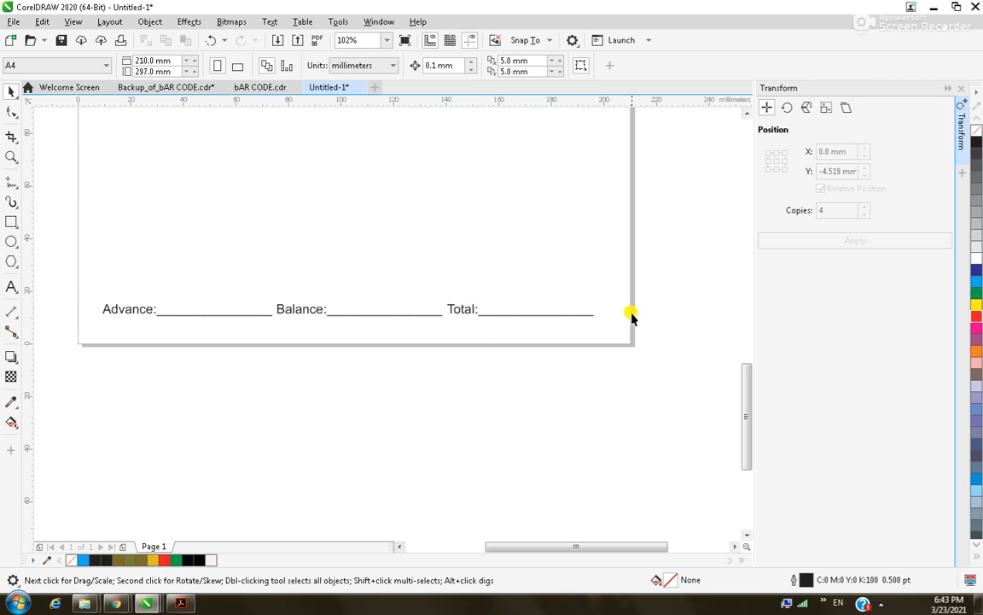
left_click_drag(641, 297, 87, 369)
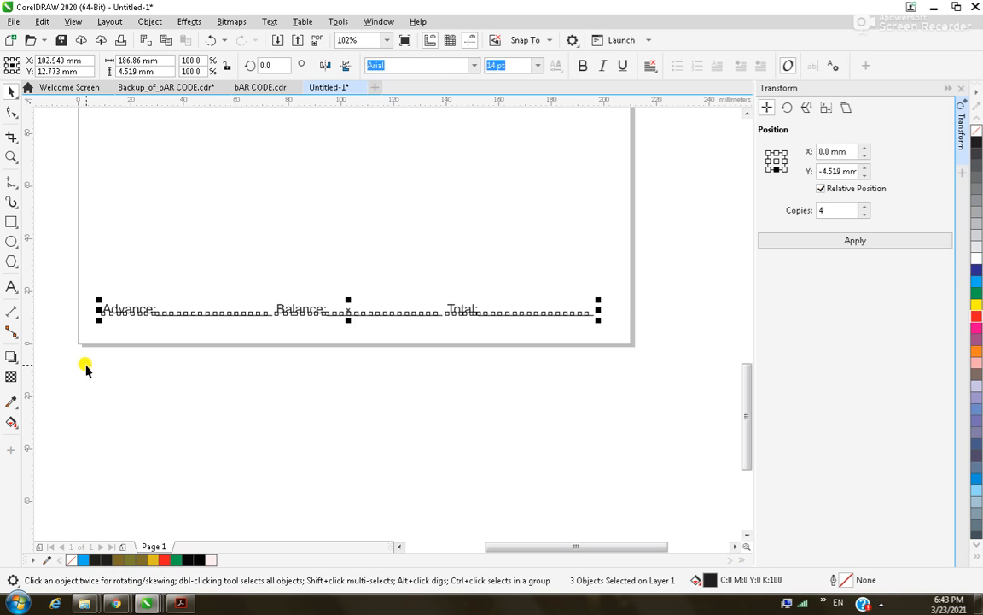
key("ctrl+g")
scroll(312, 376, "down", 3)
scroll(311, 328, "down", 3)
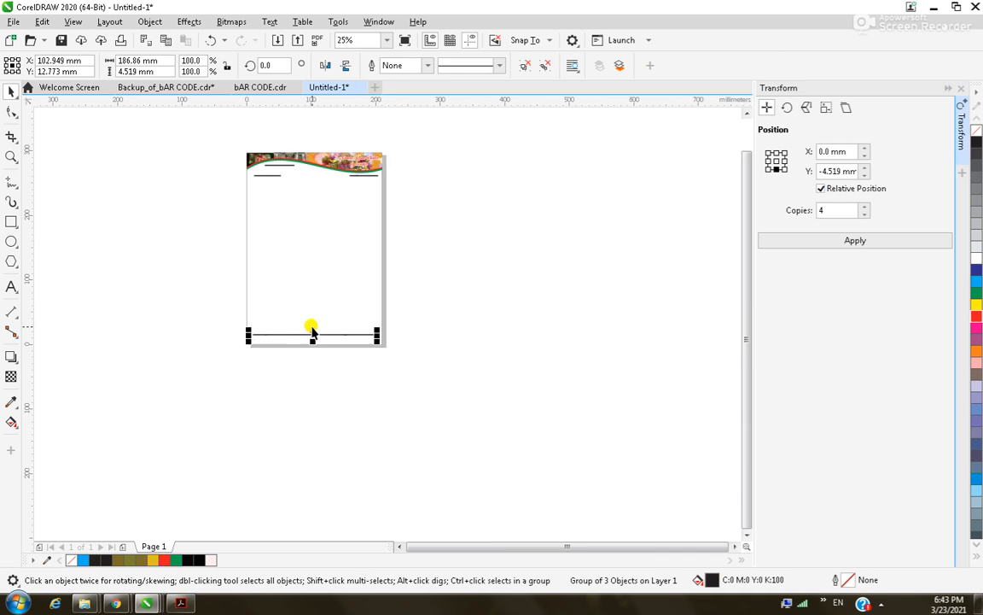
key("z")
scroll(246, 246, "down", 1)
Add a page-sized 210 × 297 mm frame rectangle around the letterhead.
left_click_drag(222, 220, 398, 366)
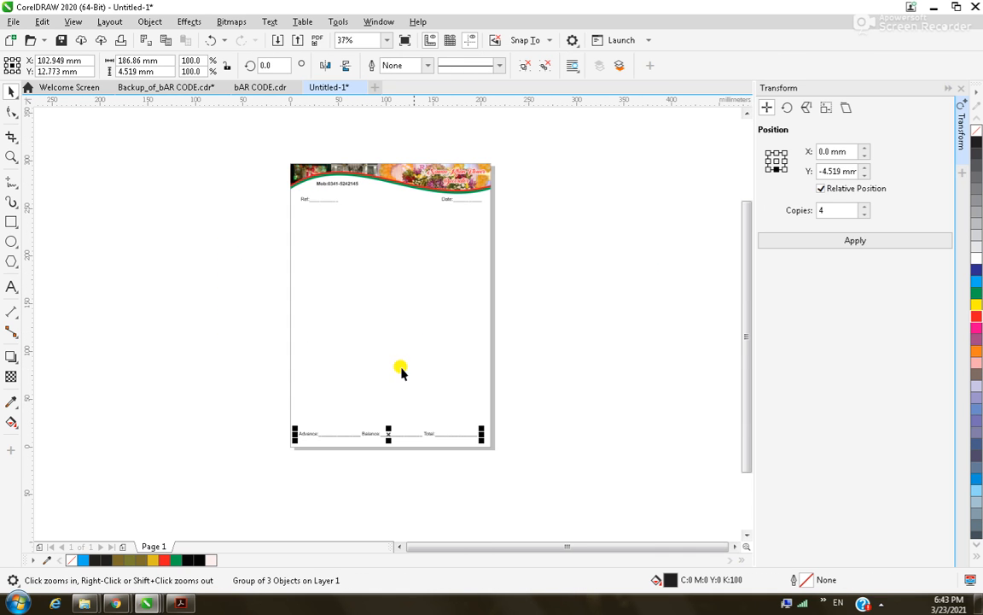
double_click(12, 221)
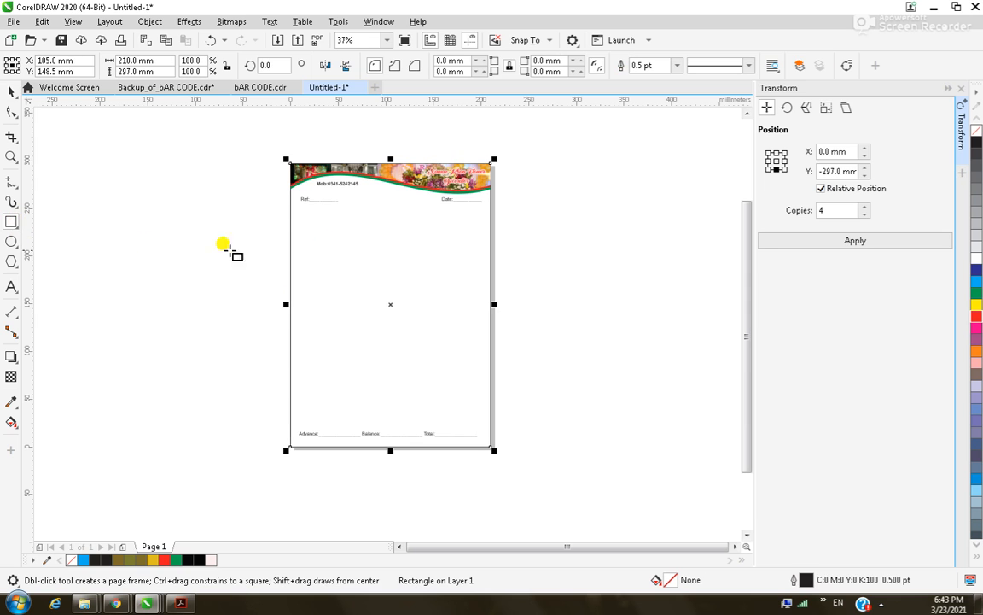
left_click(12, 89)
left_click(588, 334)
left_click(493, 311)
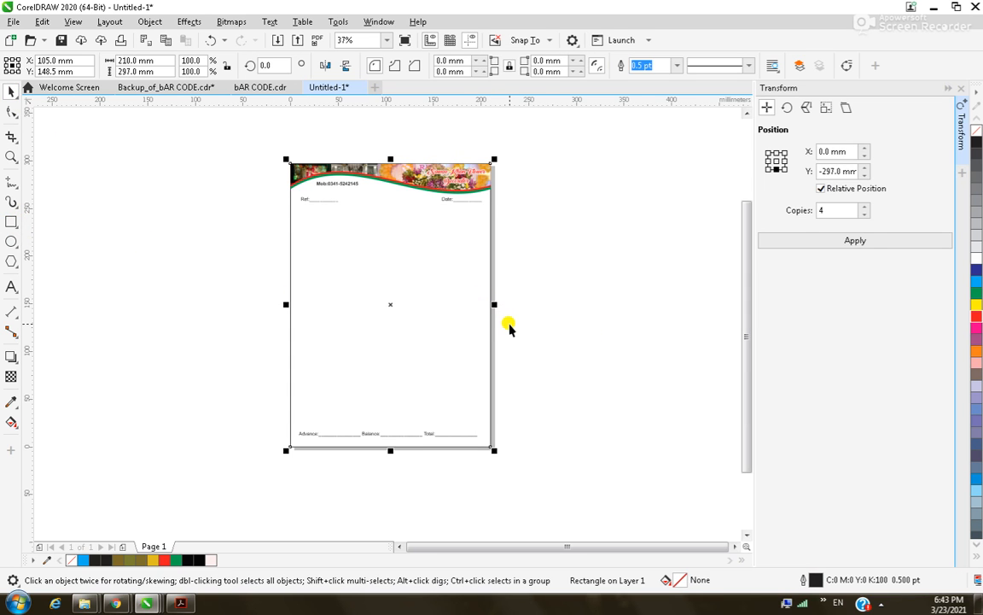
Select the footer group, the page frame, then every object on the letterhead.
left_click_drag(520, 393, 256, 481)
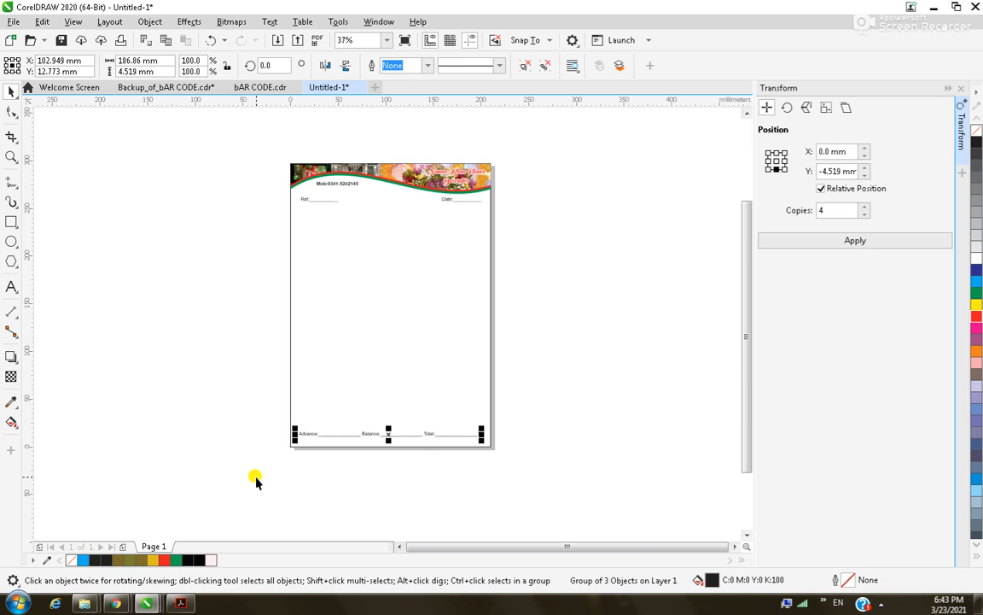
left_click(417, 401, "shift")
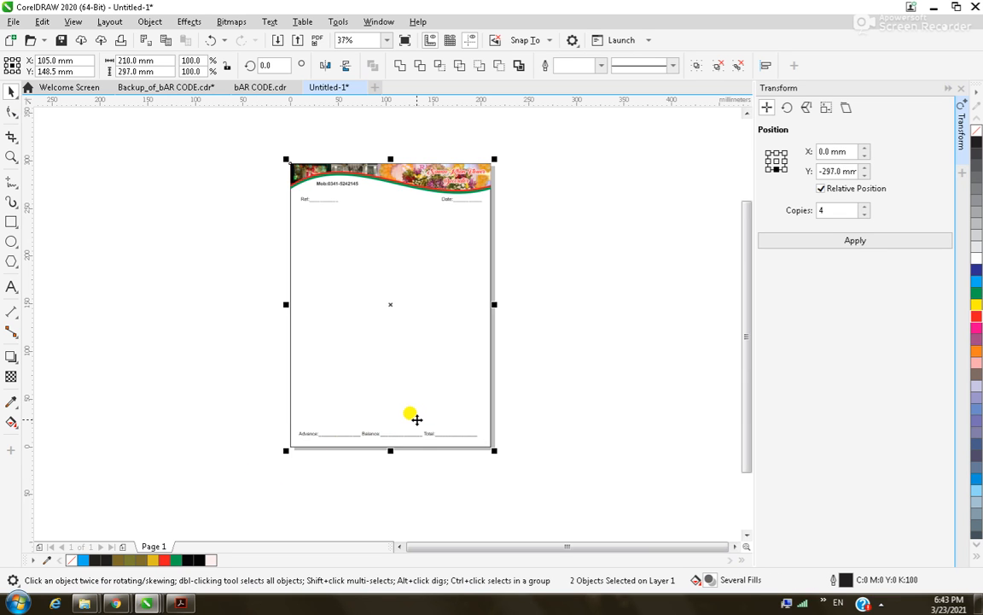
left_click(511, 254)
left_click(465, 272)
left_click(529, 266)
left_click_drag(517, 145, 246, 511)
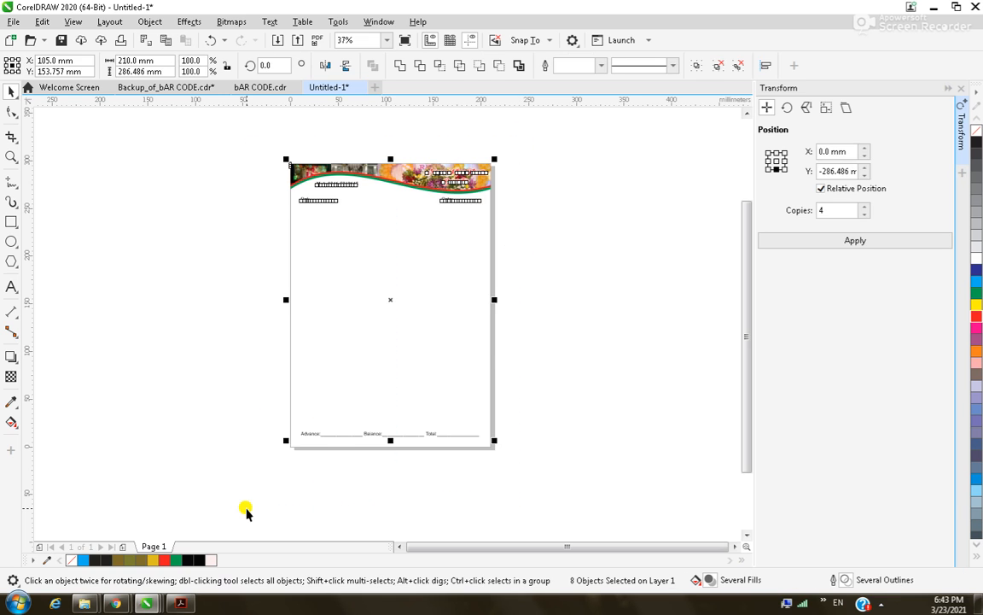
left_click(563, 418)
key("f")
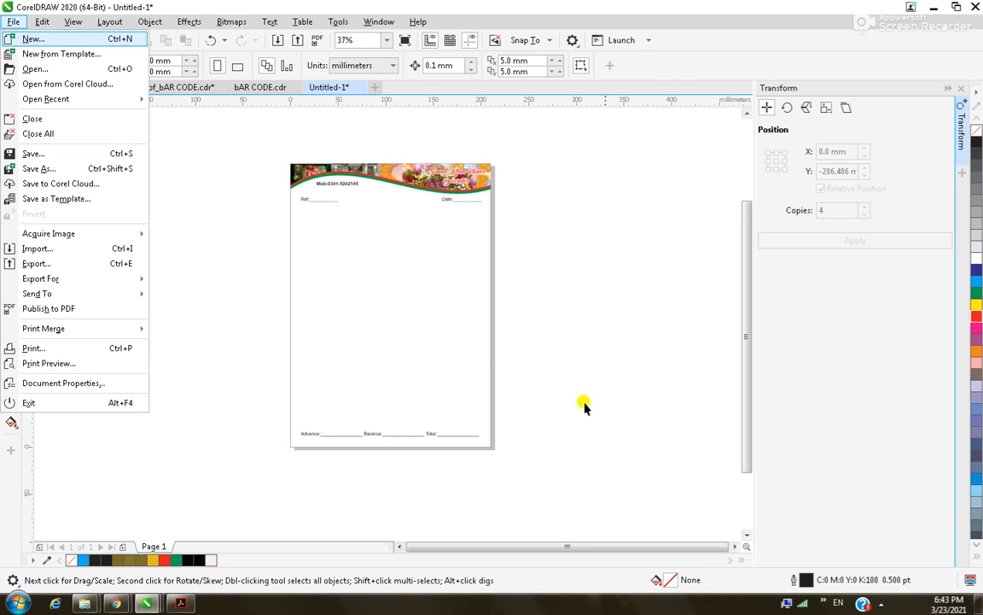
left_click(555, 230)
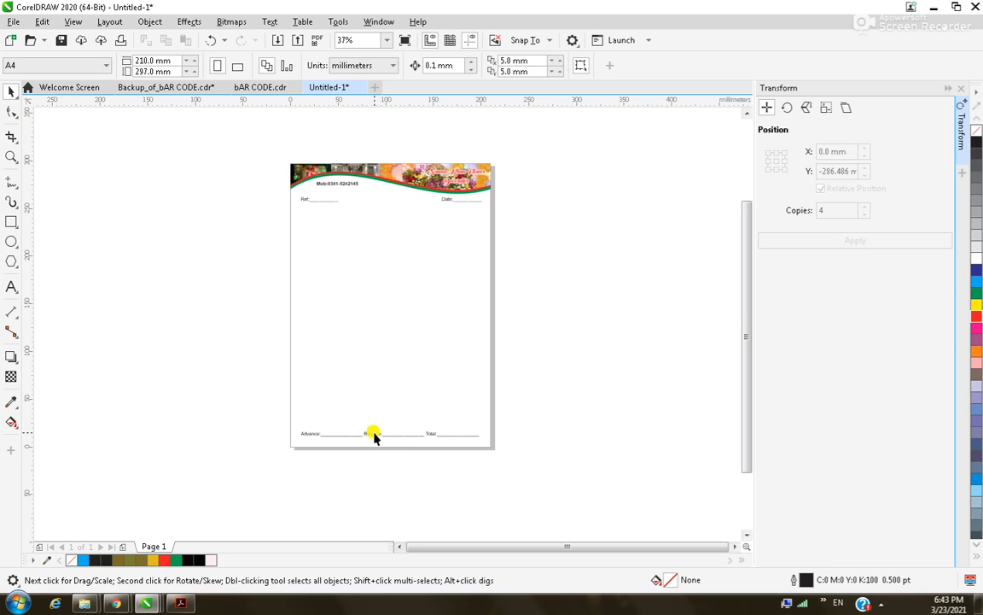
Ungroup the letterhead objects so the footer lines move separately.
key("z")
right_click(393, 427)
left_click_drag(288, 382, 520, 461)
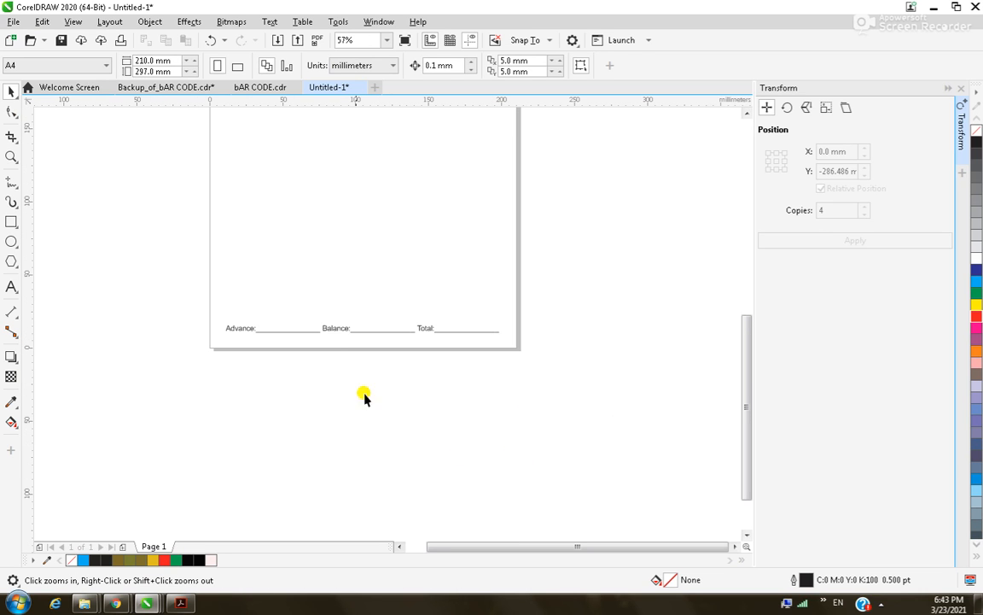
key("space")
left_click(335, 335)
left_click(543, 65)
left_click(577, 295)
Move Balance: and Total: down beneath Advance:, then select the Total: line.
left_click_drag(576, 292, 315, 391)
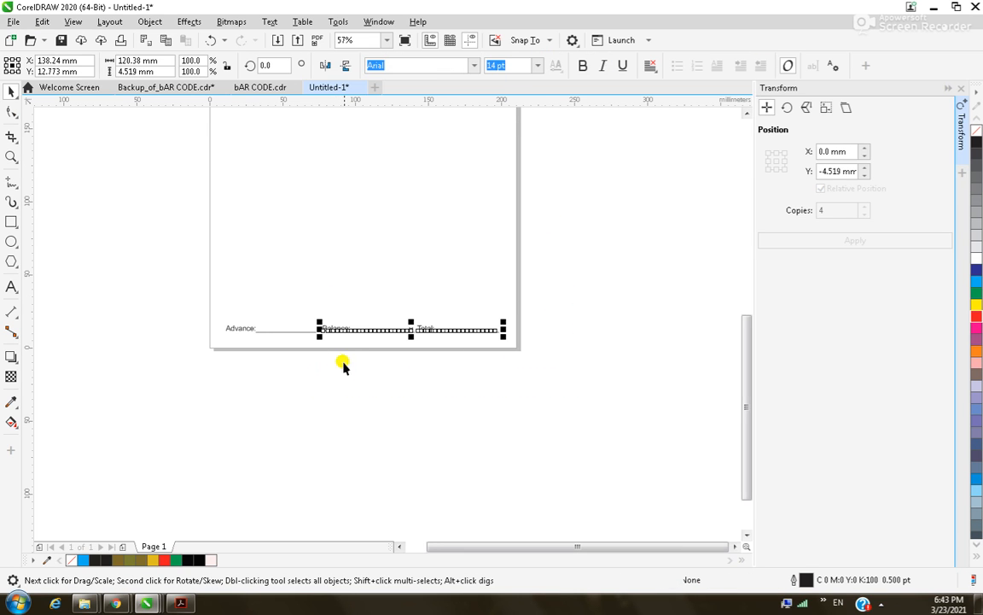
left_click_drag(365, 325, 261, 346)
left_click(390, 364)
left_click_drag(418, 325, 253, 359)
left_click(306, 401)
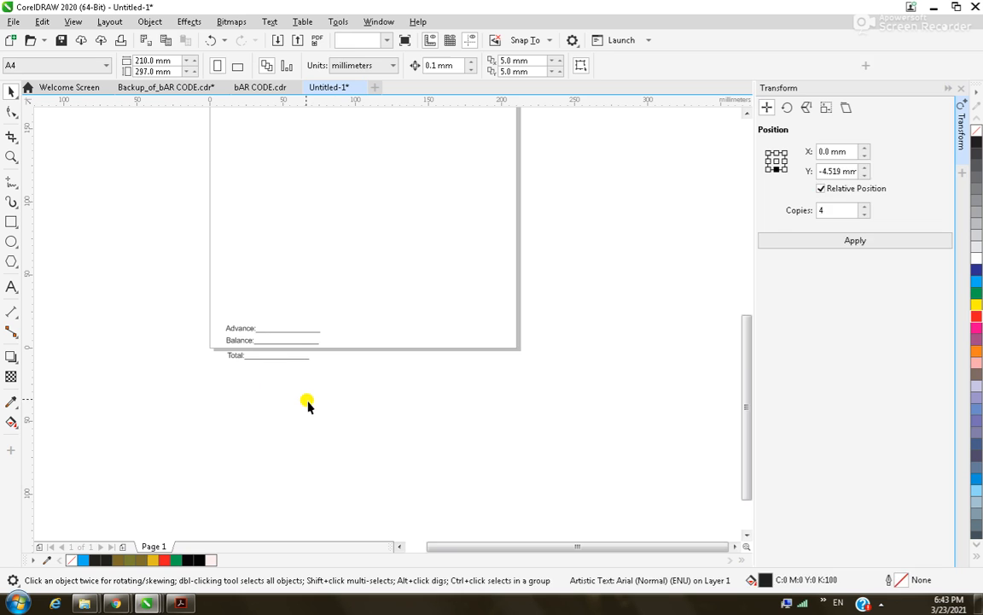
Select the Advance: and Balance: lines in the stacked footer.
key("z")
scroll(256, 367, "down", 2)
left_click_drag(221, 335, 355, 405)
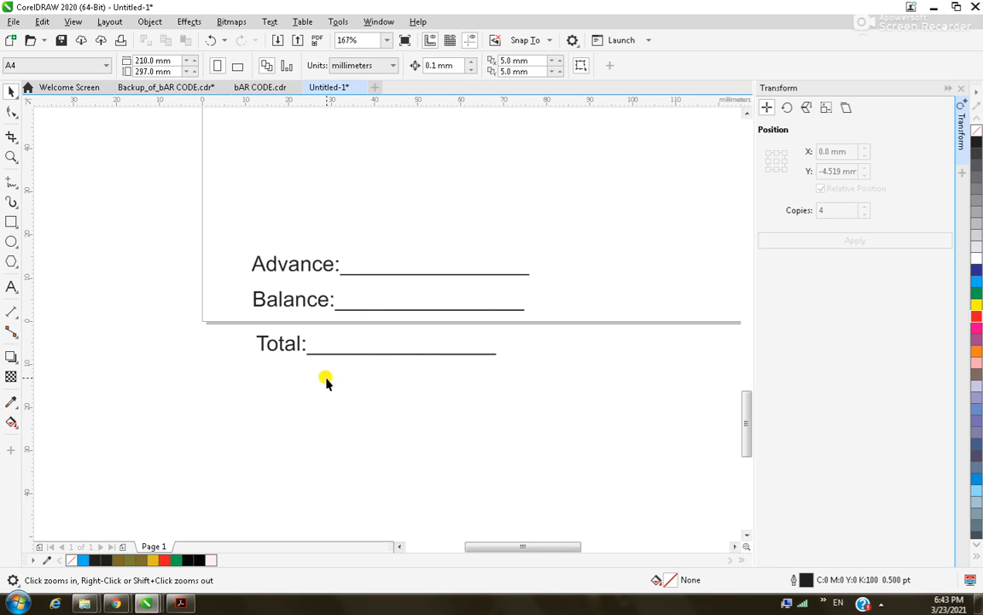
key("space")
left_click(295, 268)
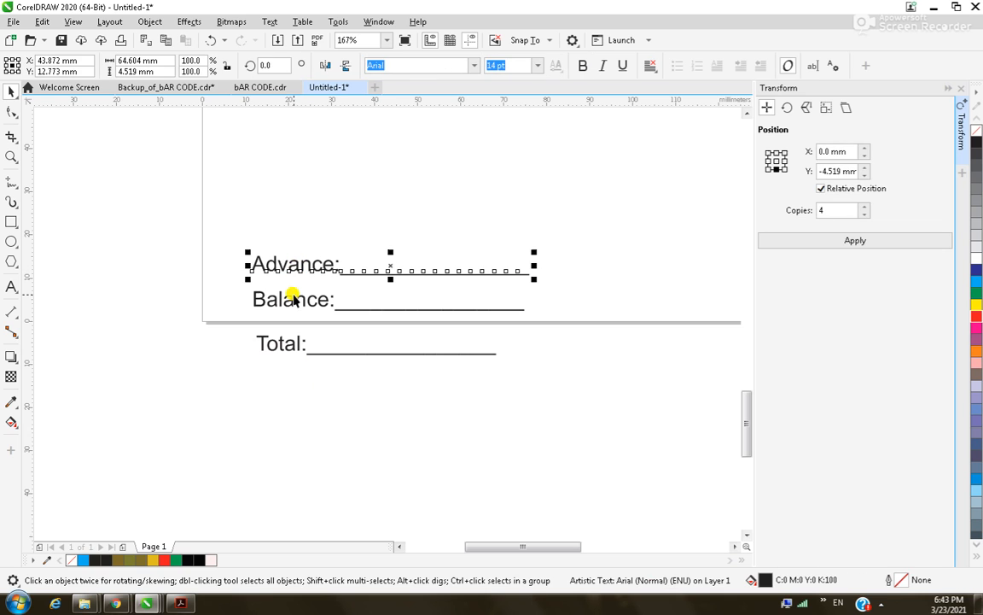
left_click(290, 301)
left_click(293, 347)
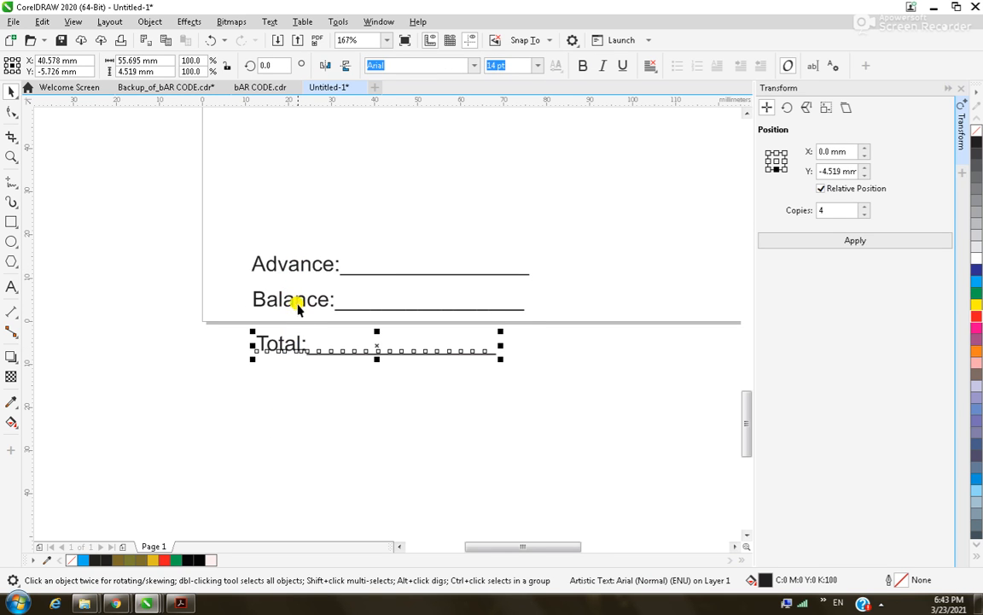
left_click(298, 307, "shift")
left_click(296, 415)
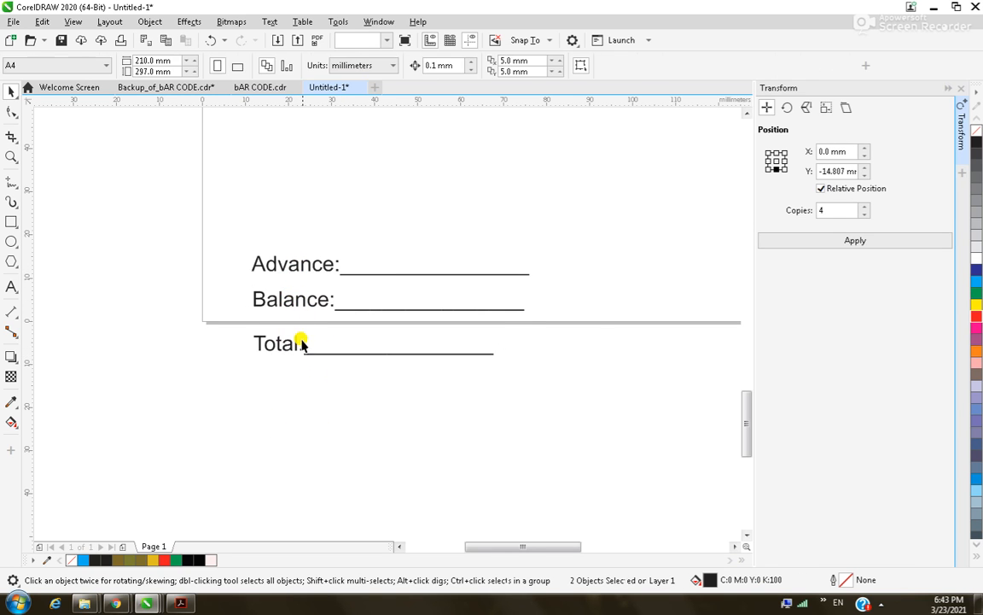
left_click(318, 266)
left_click(320, 298, "shift")
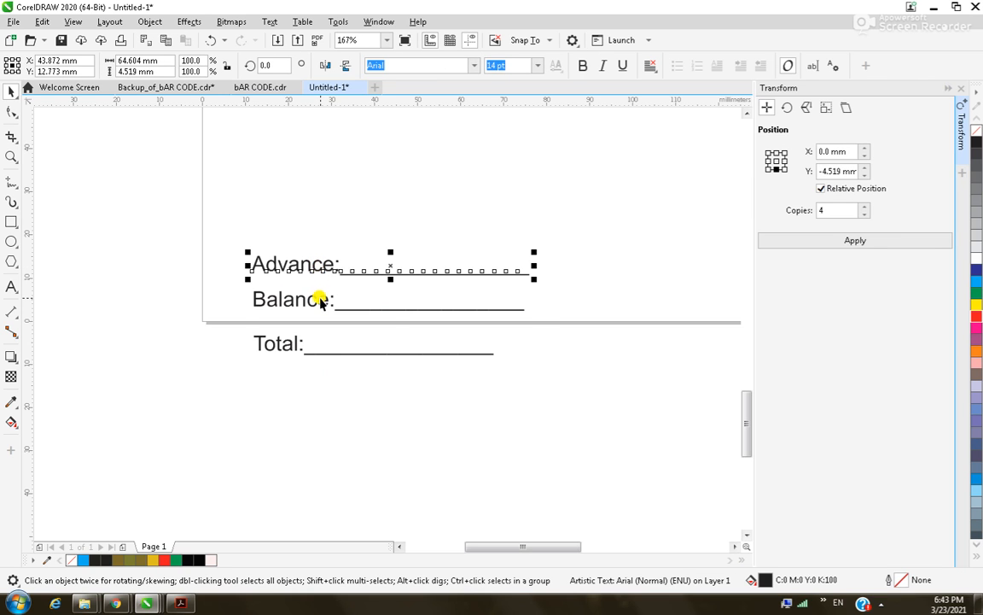
left_click(498, 357)
Delete the Total: line and restore it with undo.
left_click(489, 351)
left_click(472, 359)
left_click(472, 351)
key("Delete")
key("ctrl+z")
Lengthen the Balance: and Advance: underlines with extra underscores.
key("F8")
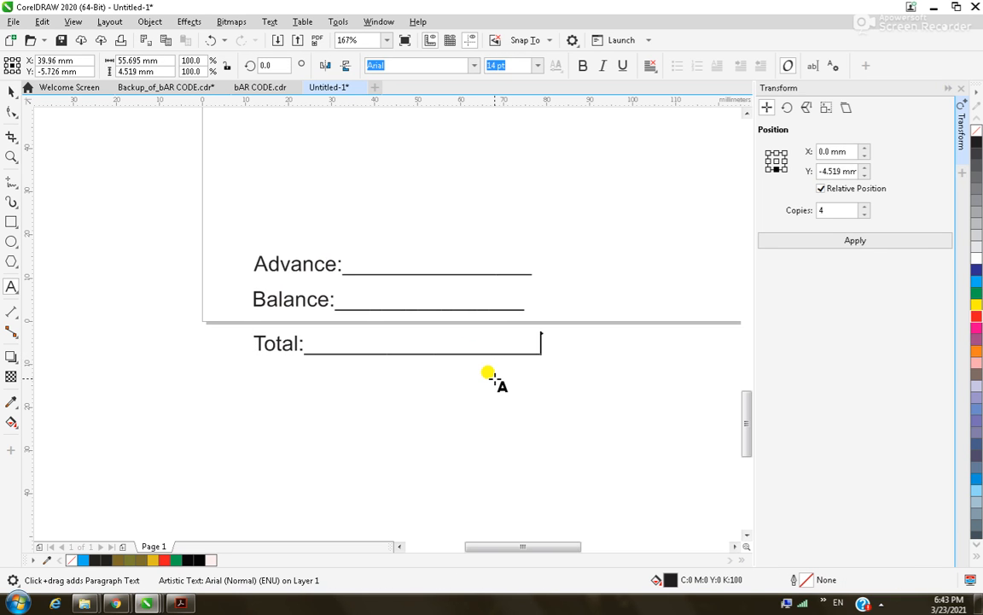
left_click(488, 299)
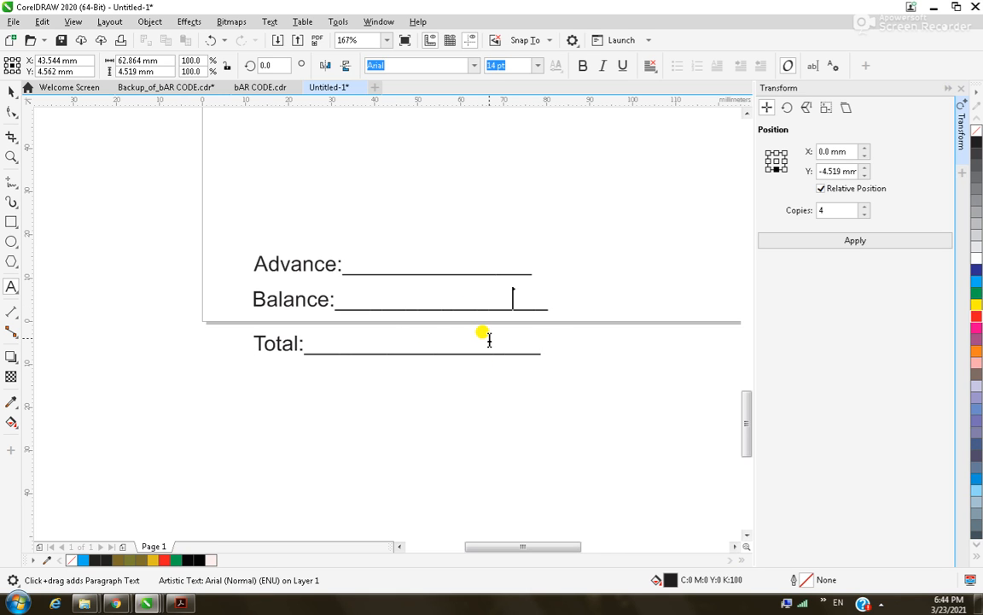
left_click(462, 264)
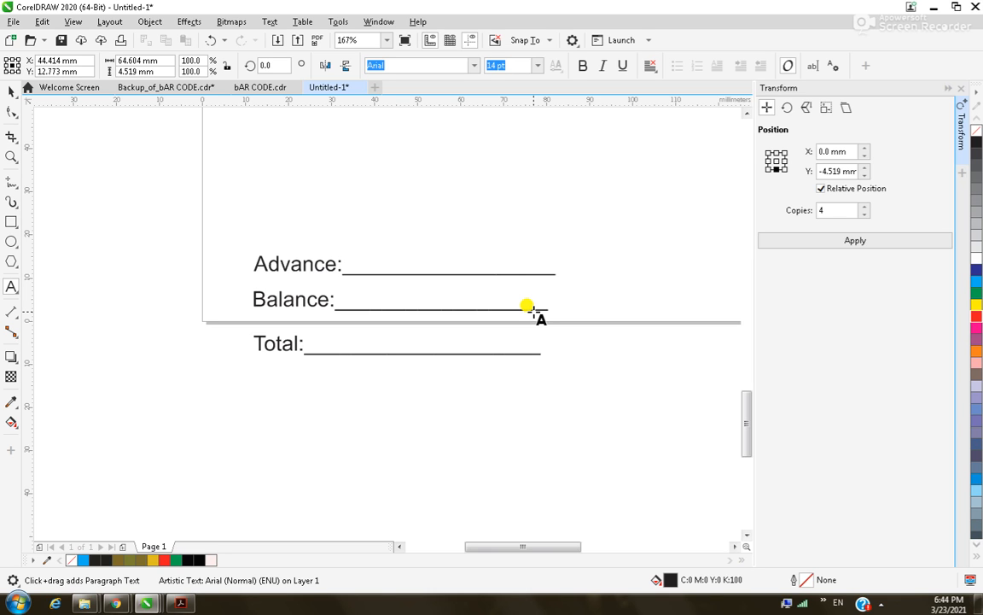
left_click(66, 270)
scroll(66, 269, "down", 3)
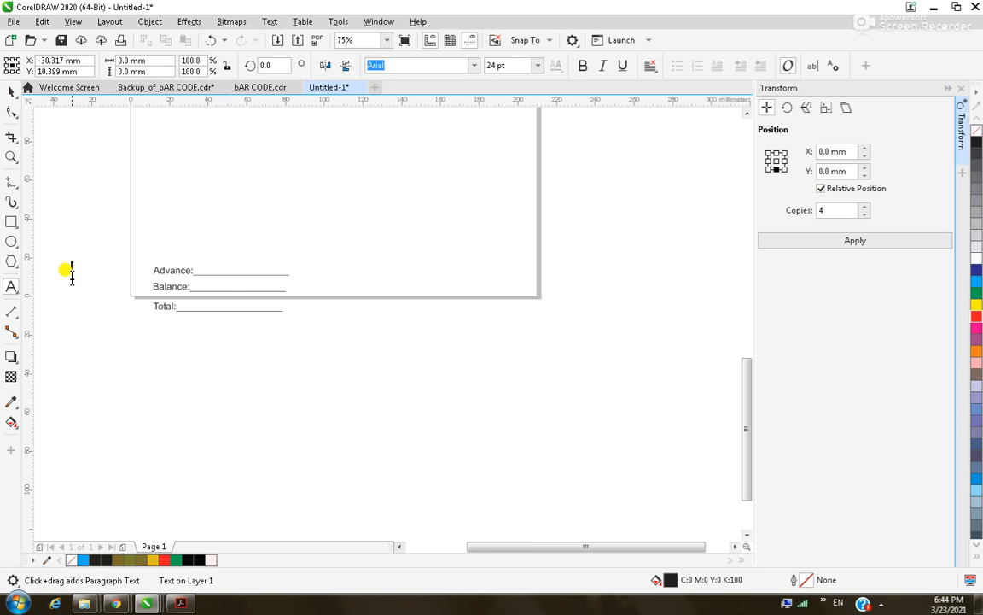
Drag the three stacked footer lines higher up the page.
left_click(11, 92)
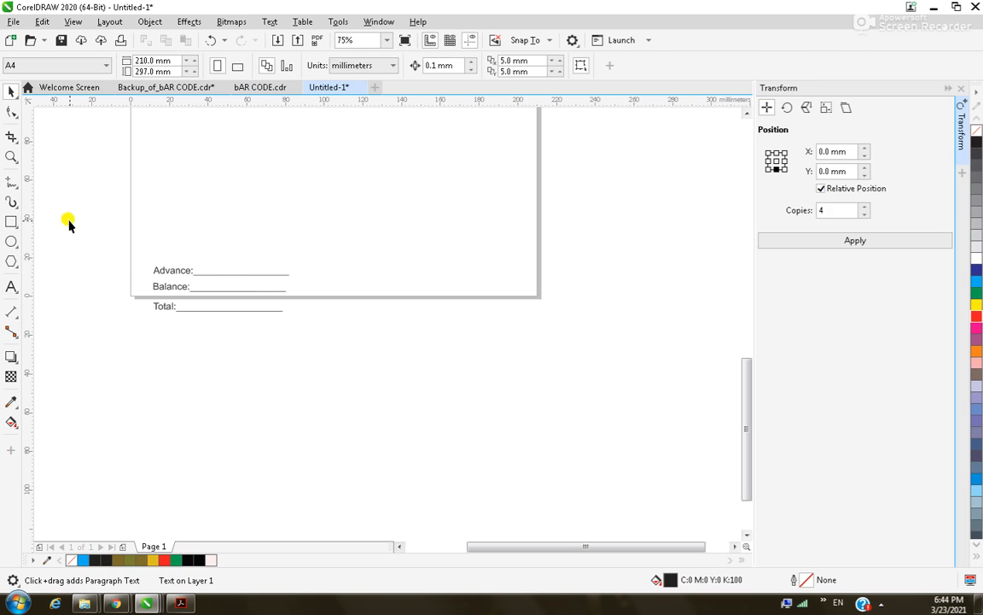
left_click_drag(103, 246, 350, 378)
left_click_drag(243, 293, 243, 211)
key("F10")
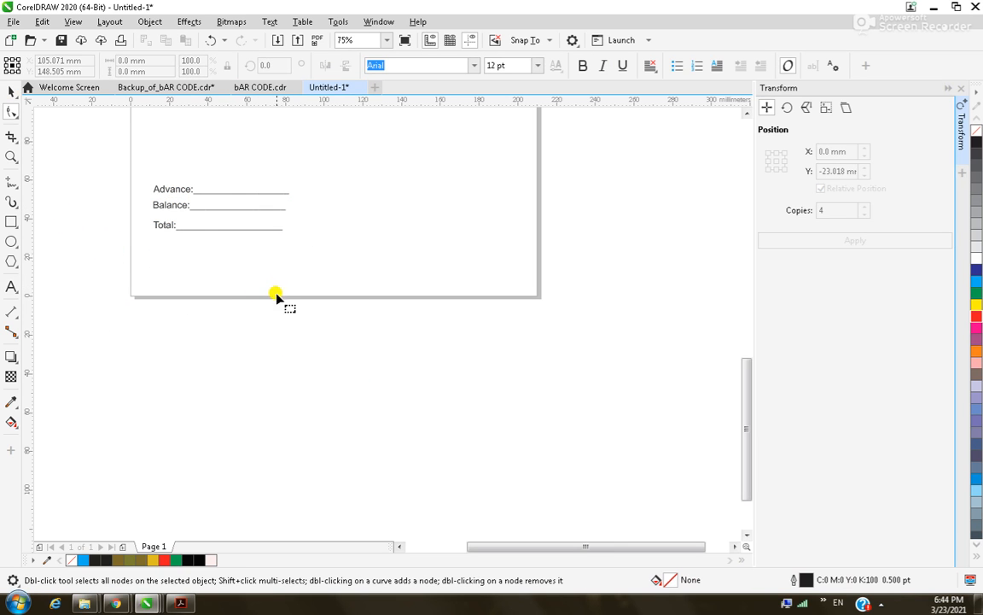
left_click(10, 92)
Nudge Balance: and Total: down, and Total: further, to space the footer lines.
left_click(170, 211)
left_click(92, 208)
scroll(104, 208, "down", 4)
scroll(151, 231, "down", 1)
left_click_drag(136, 194, 185, 244)
key("F2")
left_click_drag(203, 393, 367, 466)
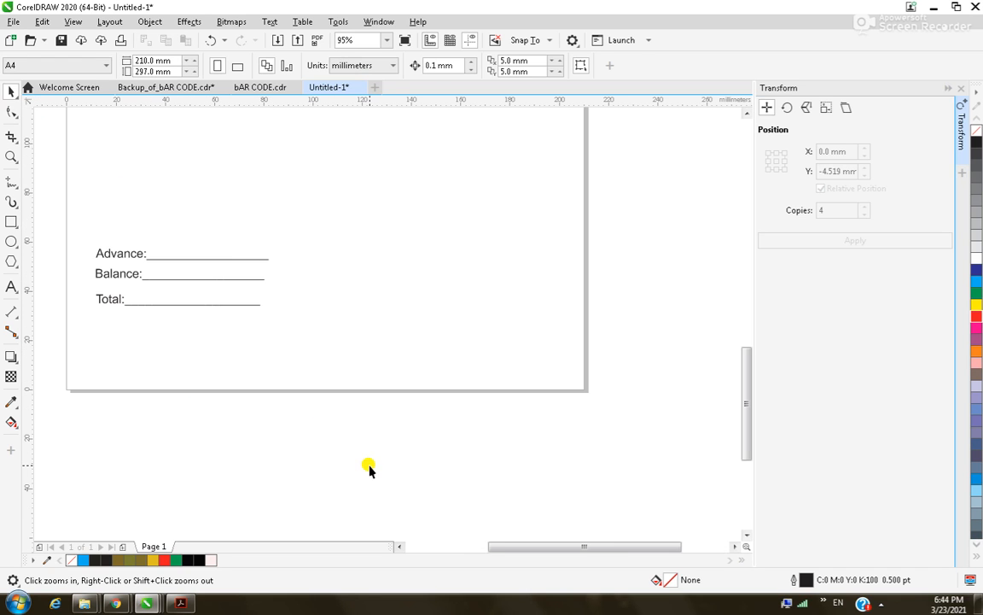
left_click(130, 275)
left_click(112, 296, "shift")
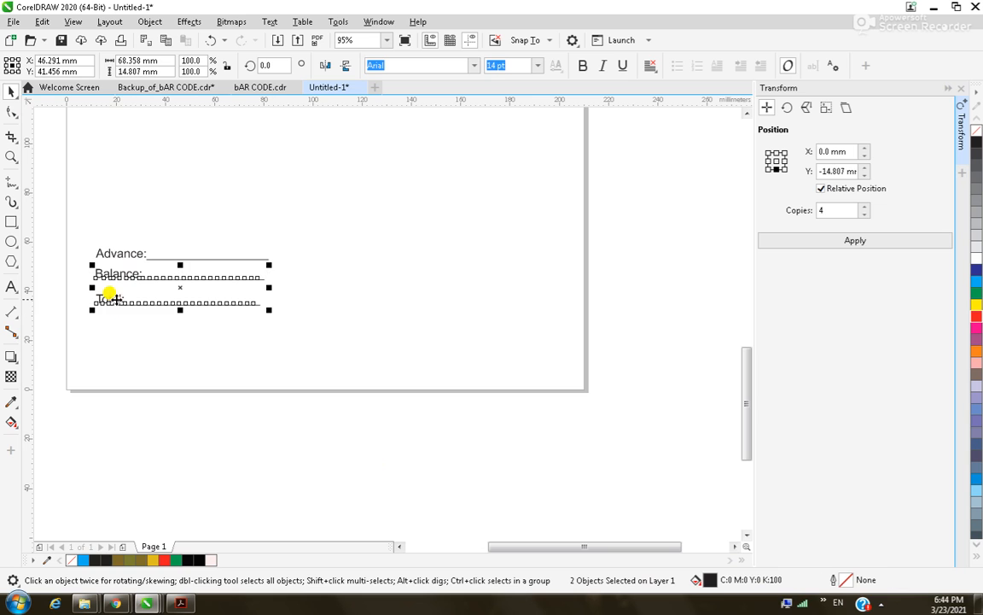
key("Down")
key("Down")
key("Down")
key("Down")
key("Down")
key("Down")
key("Down")
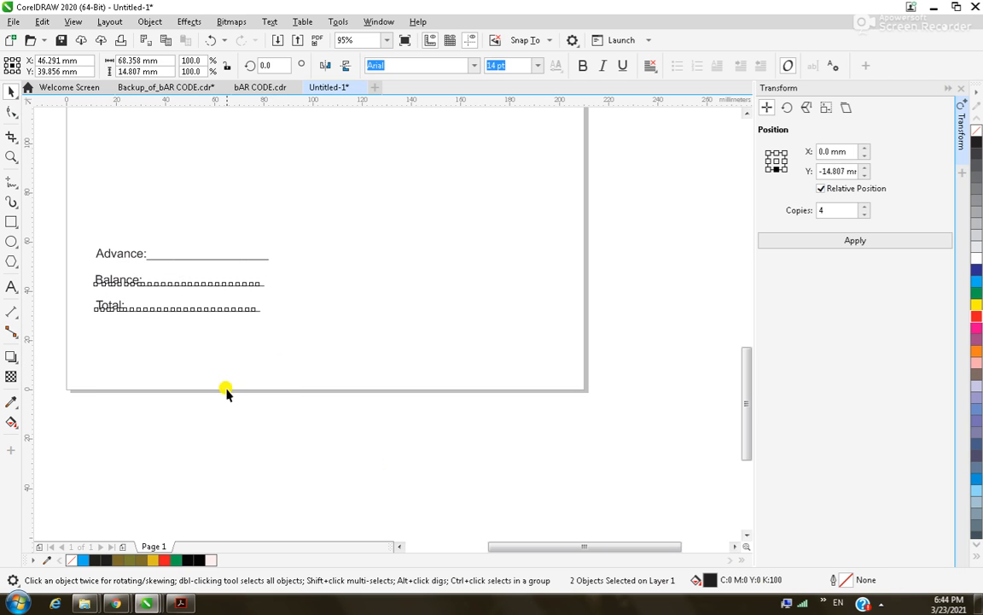
left_click(155, 338)
left_click(155, 315)
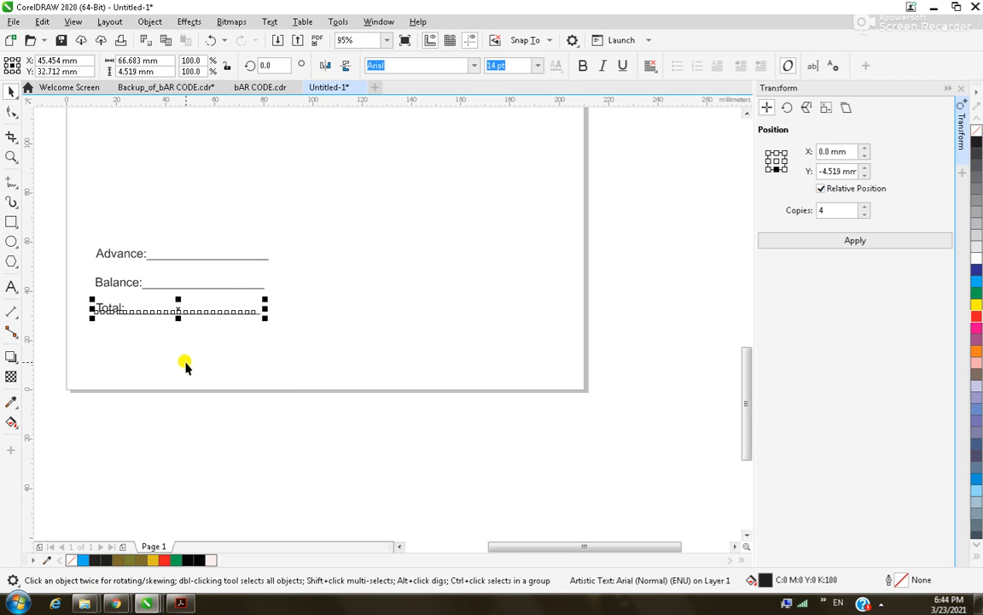
key("Down")
key("Down")
key("Down")
key("Down")
key("Down")
key("Down")
key("Down")
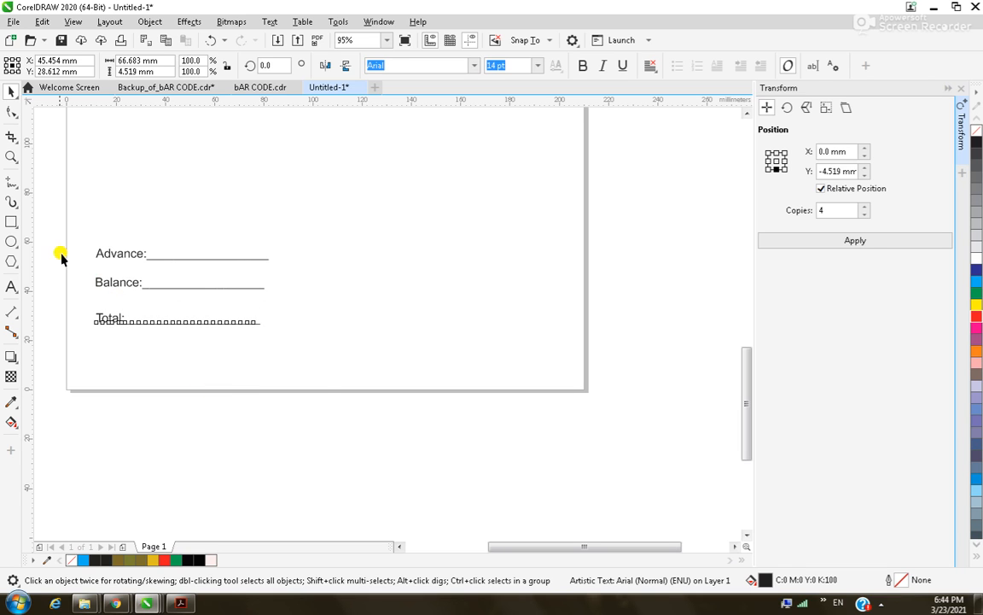
Make the Advance:, Balance: and Total: lines bold and shift them right.
left_click_drag(50, 205, 328, 376)
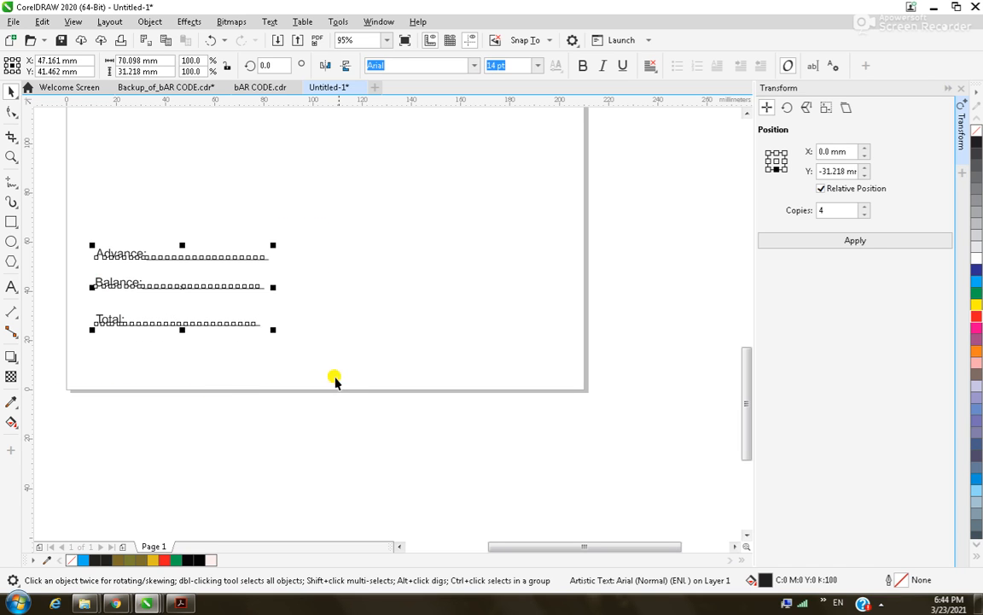
left_click(583, 67)
key("Right")
key("Right")
key("Right")
key("Right")
key("Right")
key("Right")
key("Right")
key("Right")
key("Right")
key("Right")
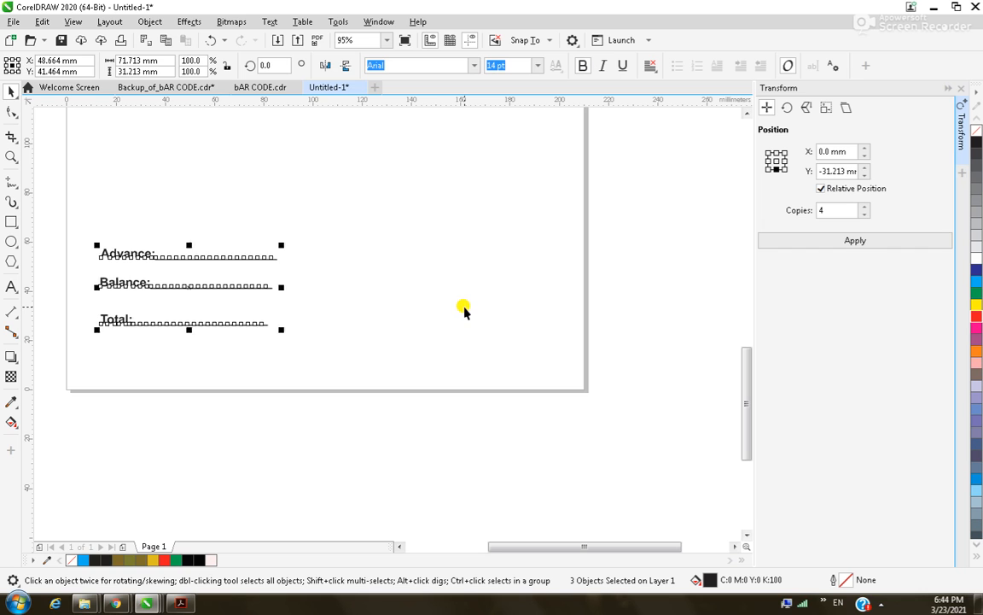
key("Right")
key("Right")
key("Right")
key("Right")
key("Right")
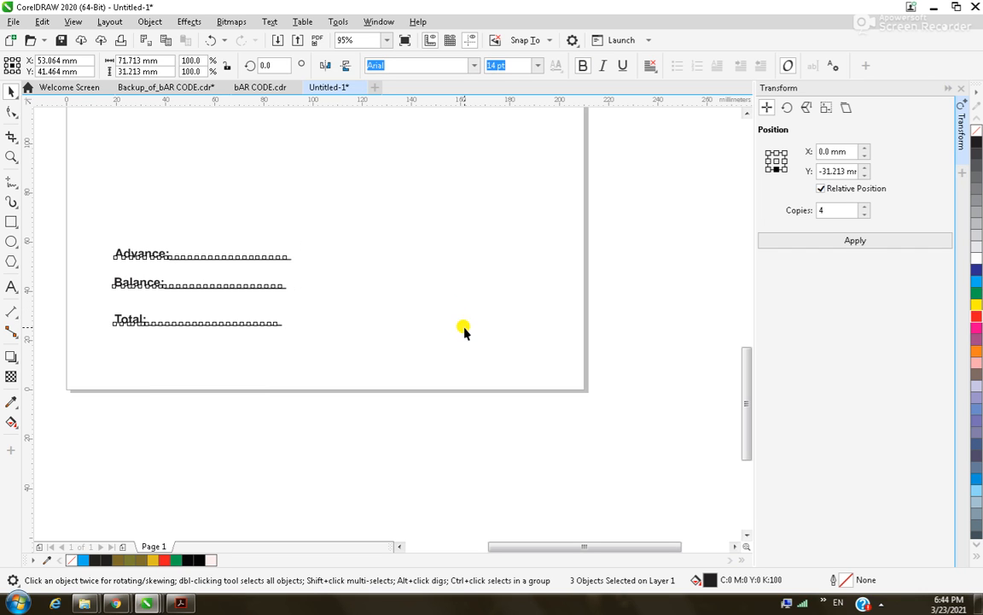
scroll(465, 353, "down", 4)
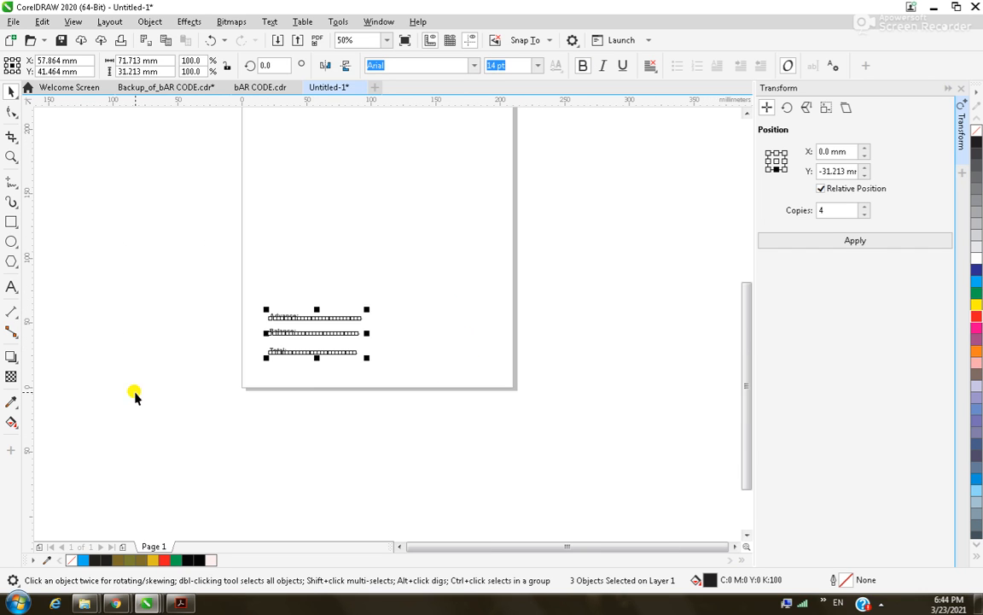
left_click(495, 379)
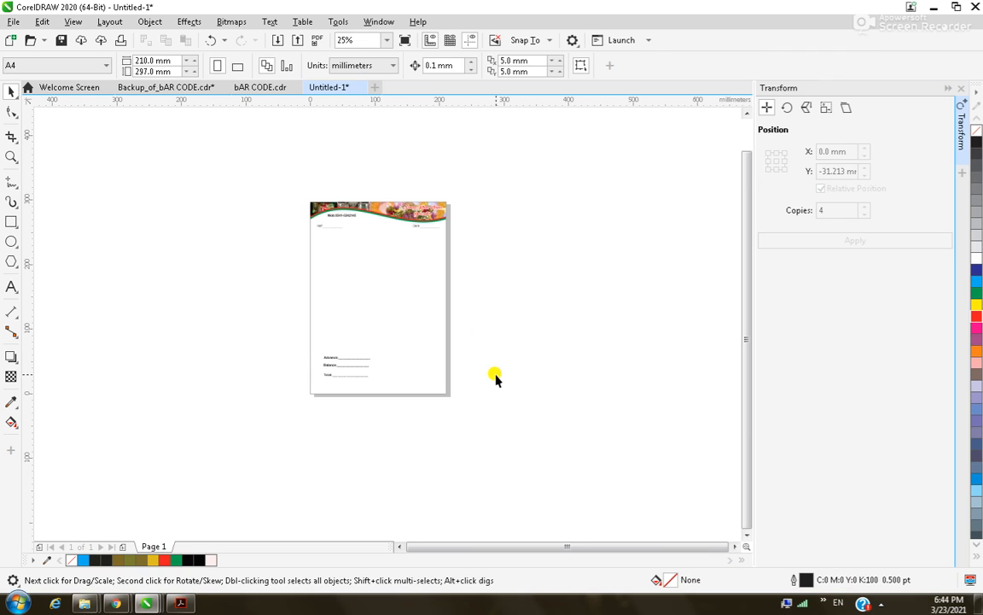
Publish the letterhead as a PDF to the Desktop.
key("alt+f")
left_click(102, 307)
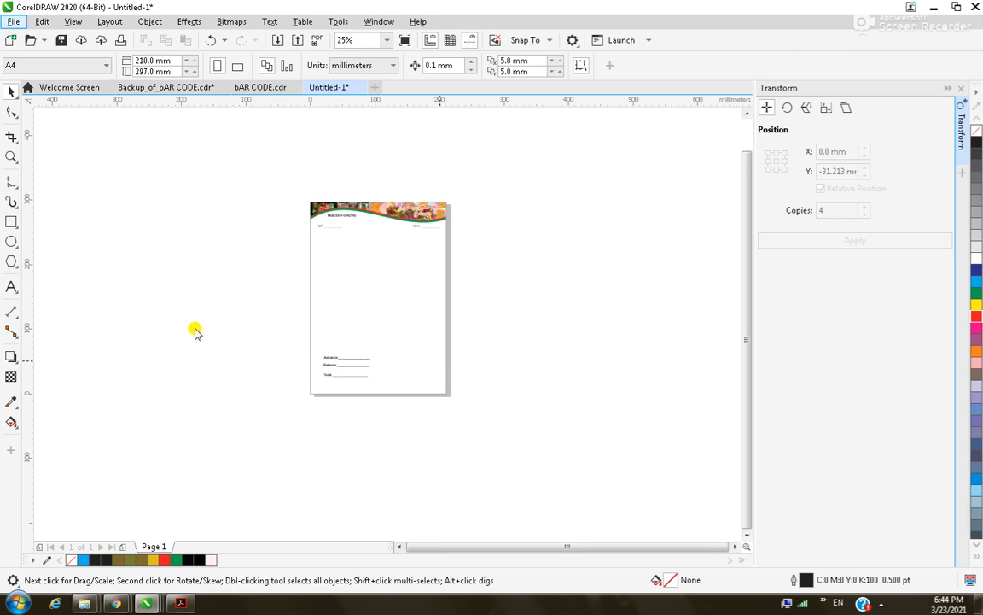
left_click(323, 154)
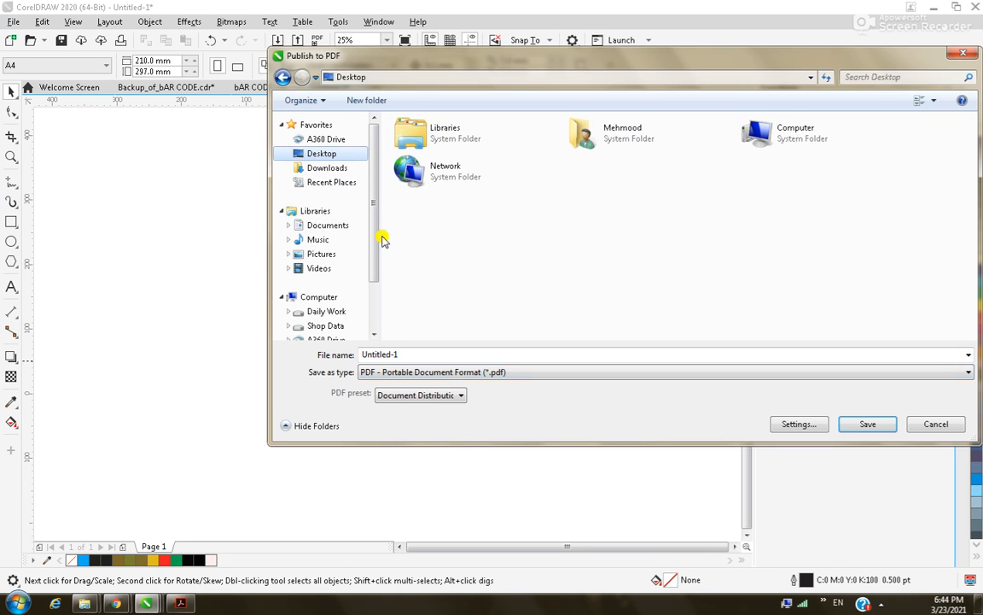
left_click(847, 426)
Open Untitled-1.pdf from the Desktop in Adobe Acrobat.
left_click(17, 602)
left_click(205, 340)
left_click(53, 101)
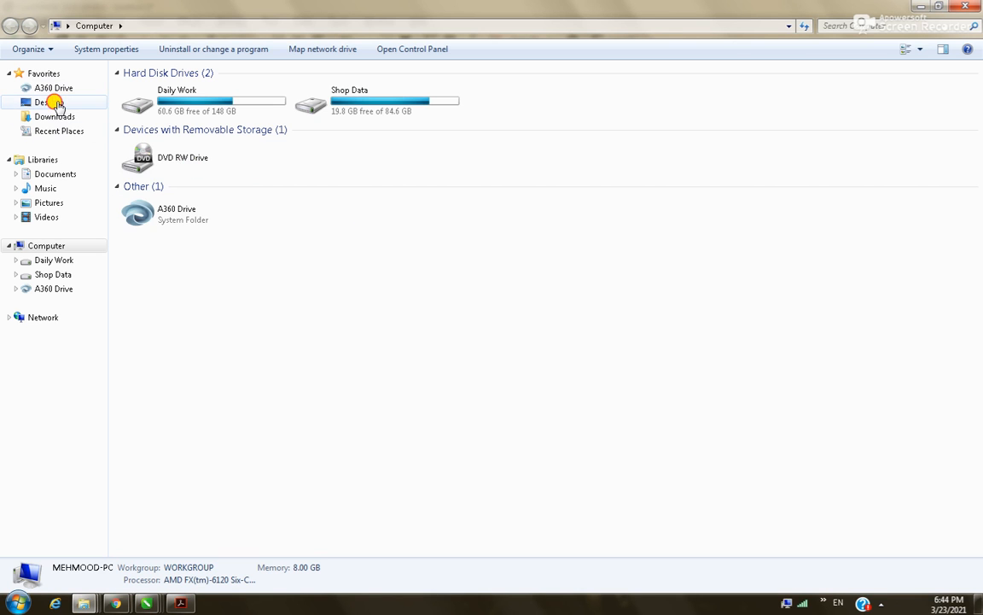
right_click(178, 169)
left_click(210, 175)
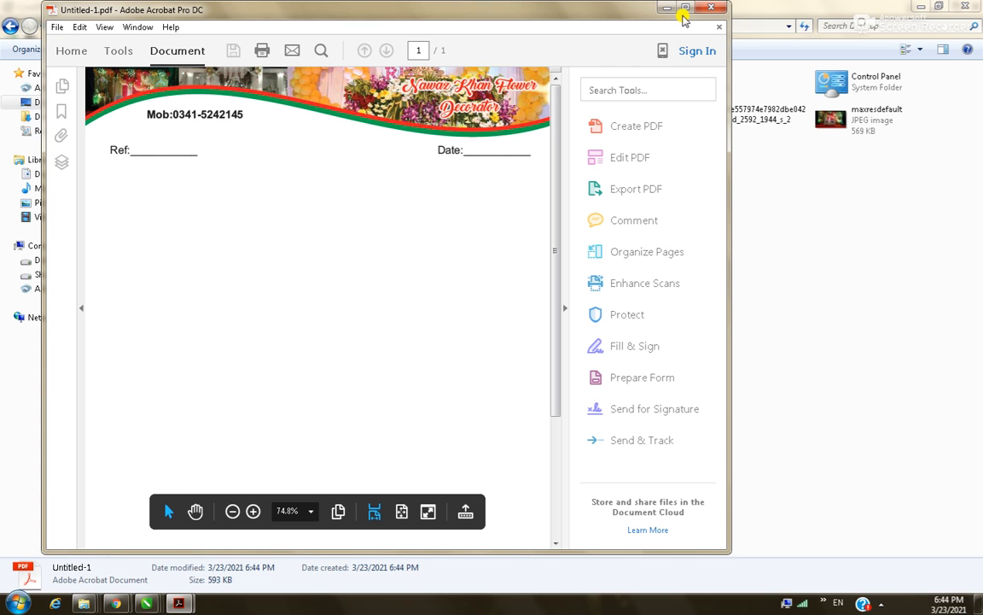
Print one copy of Untitled-1.pdf at Actual size, after checking the printer's finishing options.
double_click(616, 7)
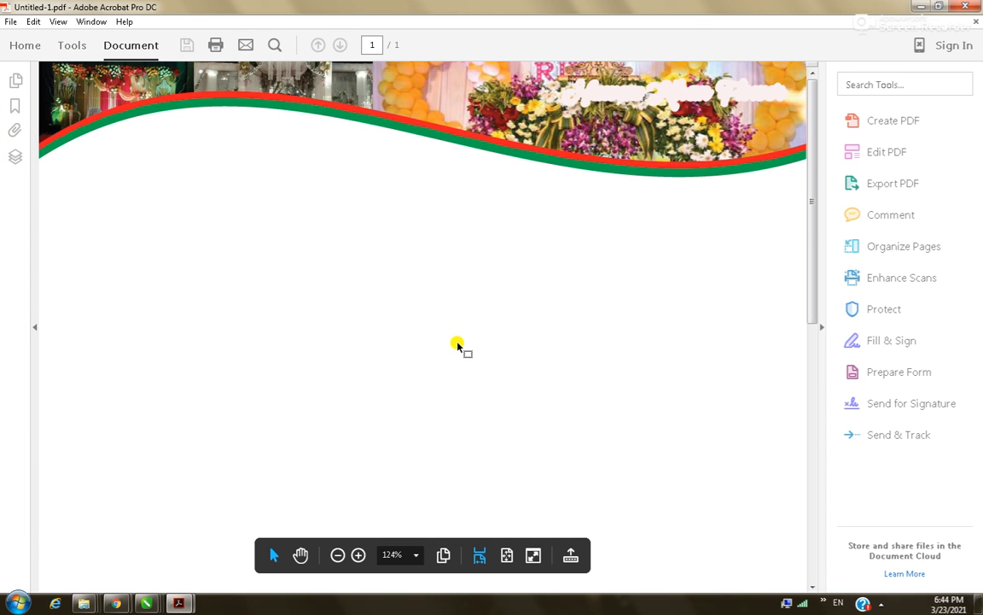
scroll(459, 344, "down", 3)
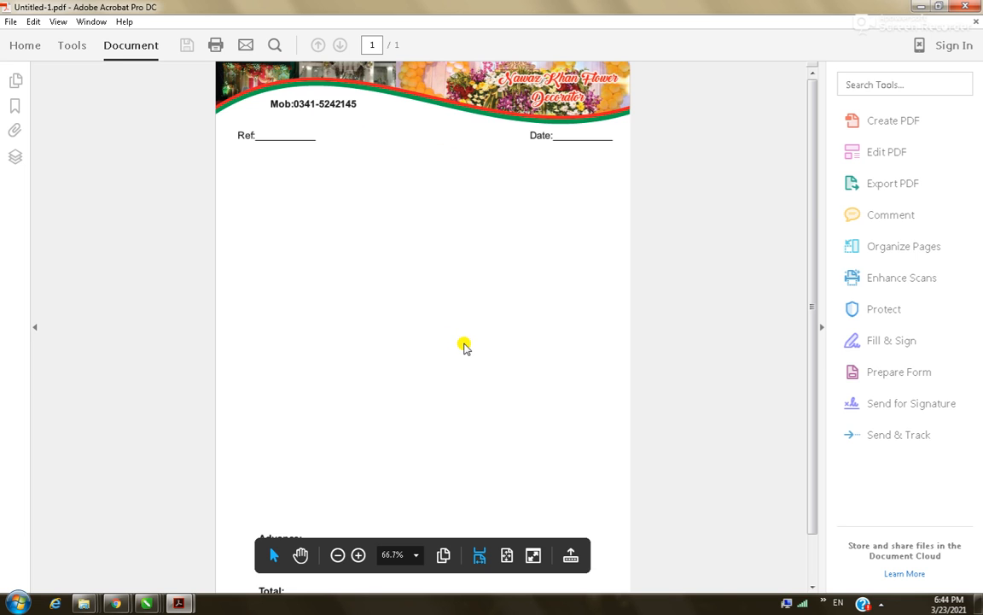
key("ctrl+p")
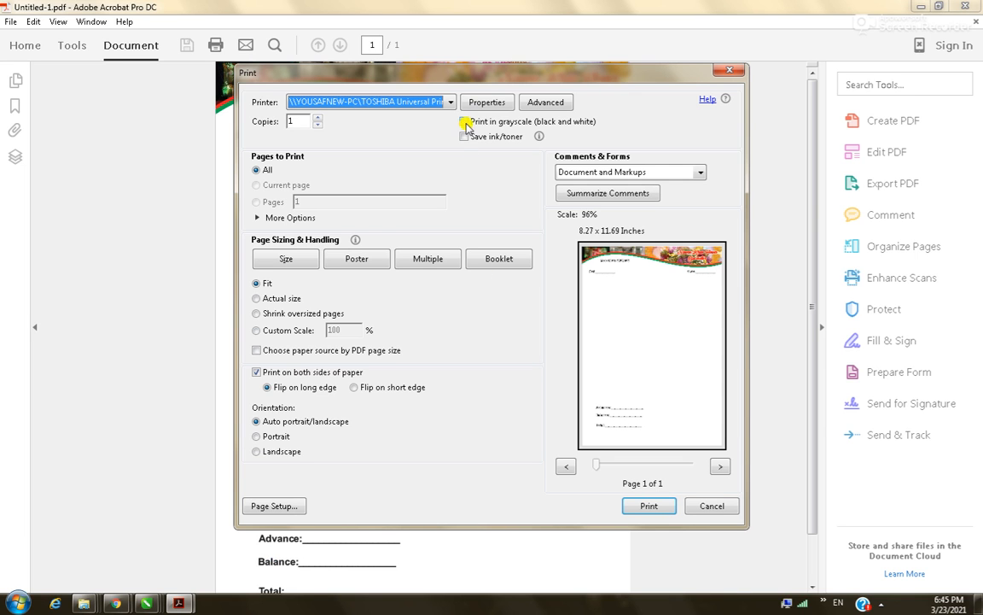
left_click(478, 103)
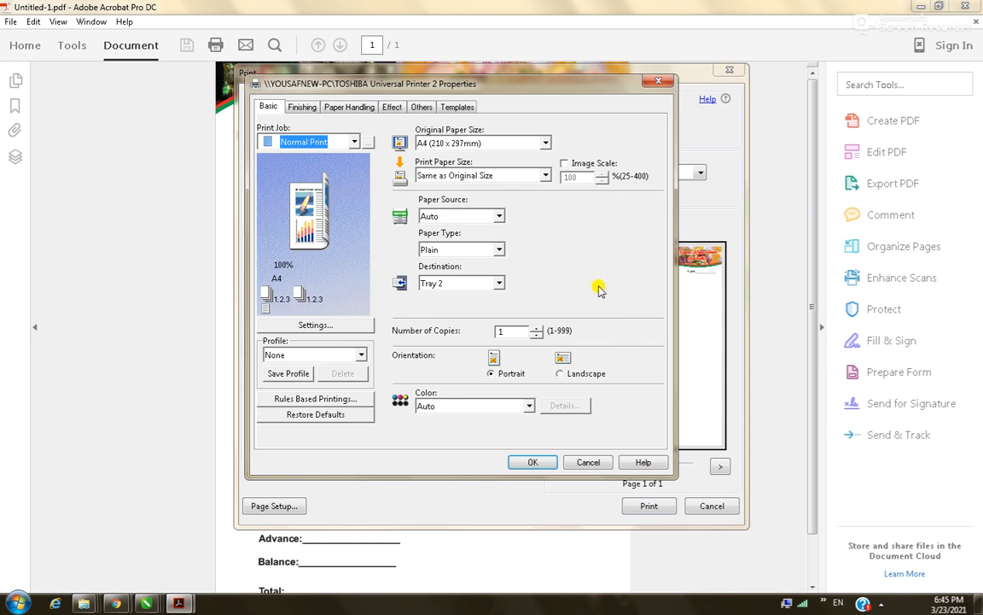
left_click(301, 106)
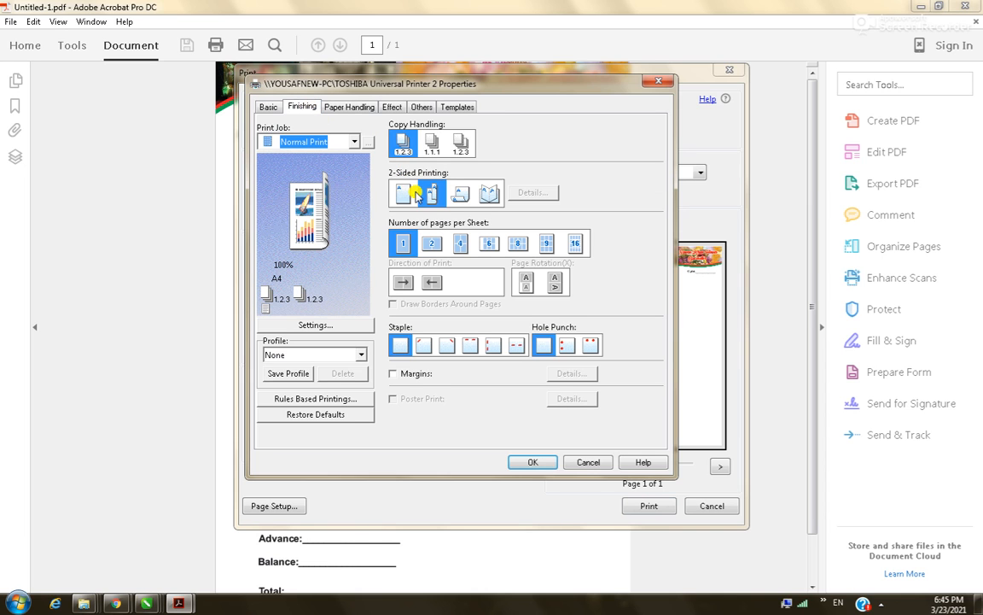
left_click(533, 463)
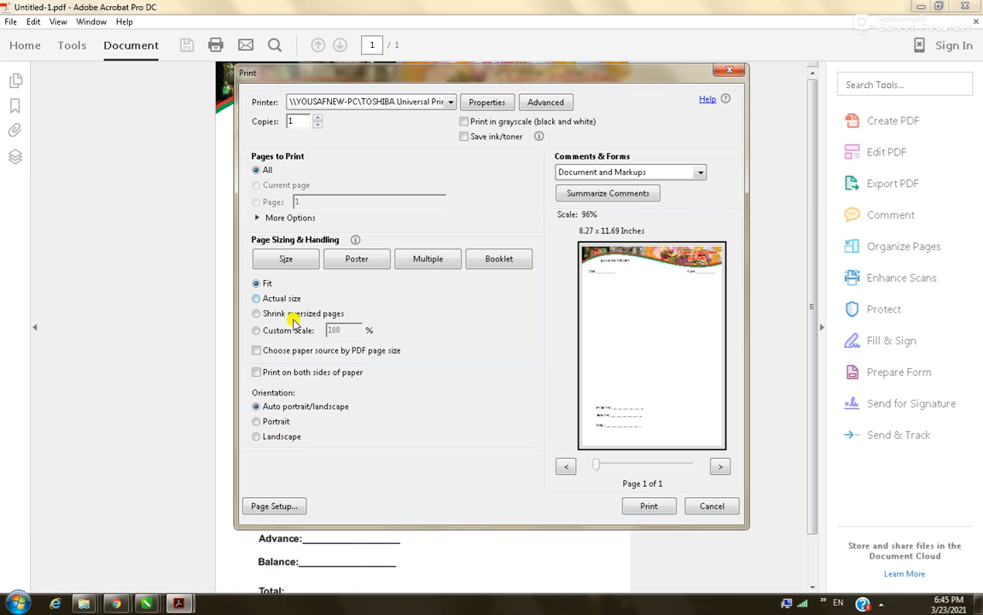
left_click(256, 298)
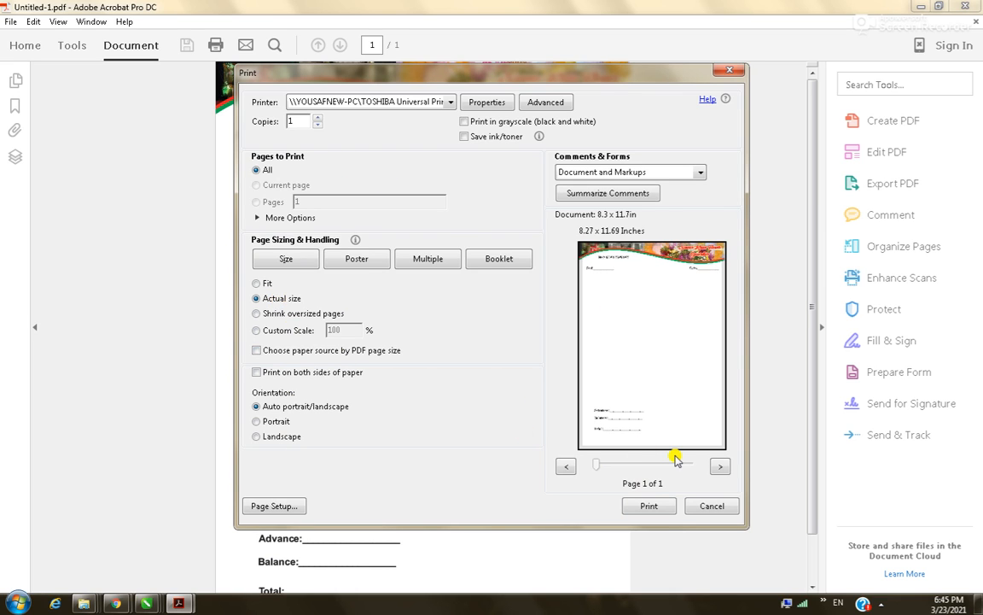
left_click(650, 507)
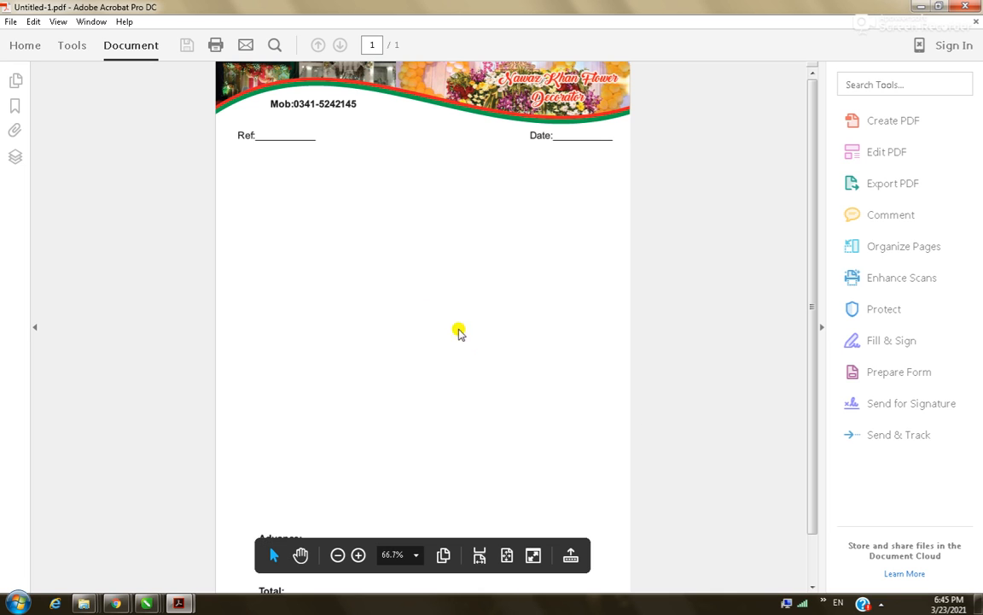
Send a second print job of 5 copies of the letterhead.
key("ctrl+p")
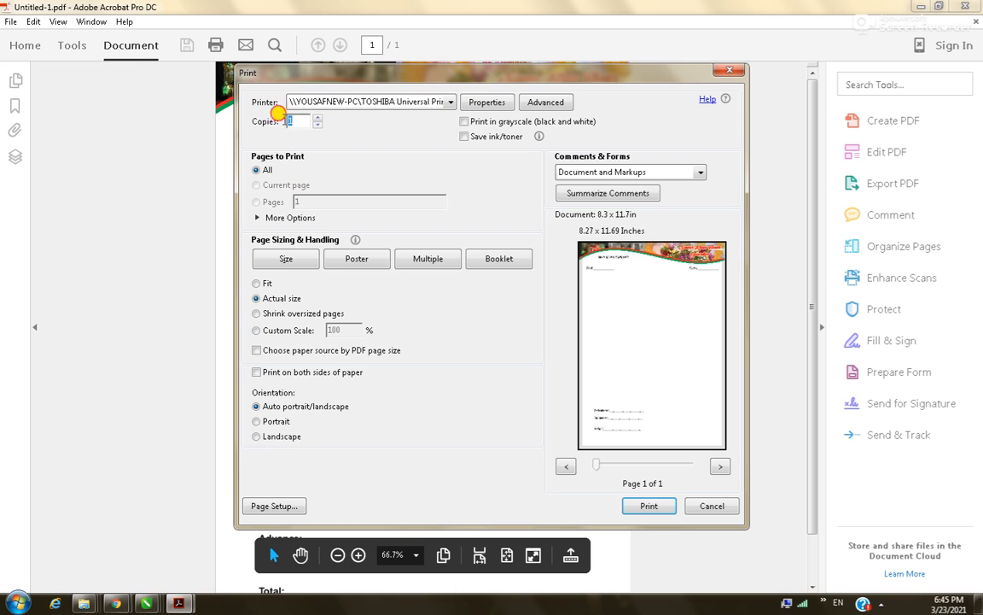
type("5")
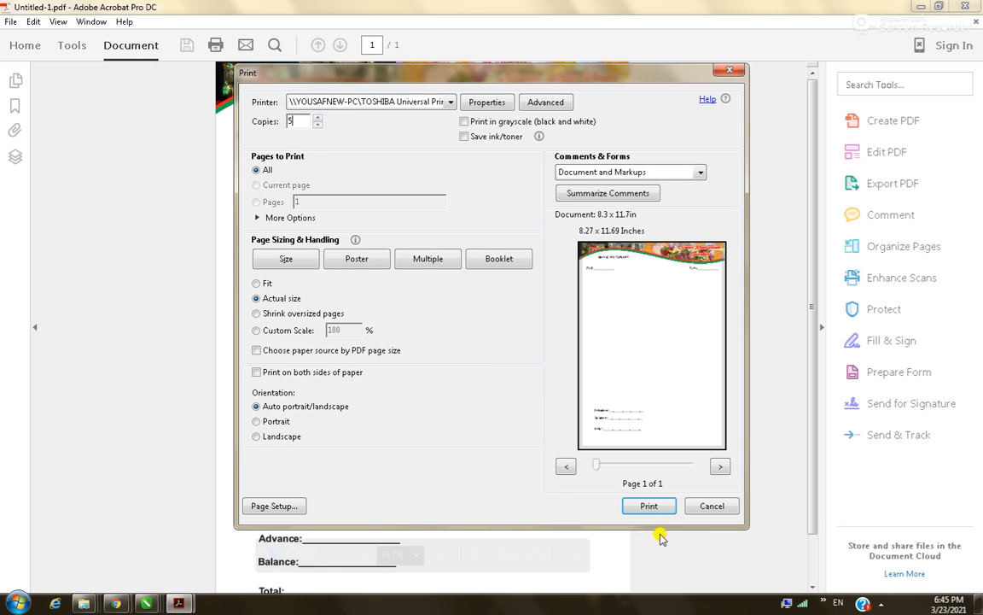
left_click(631, 505)
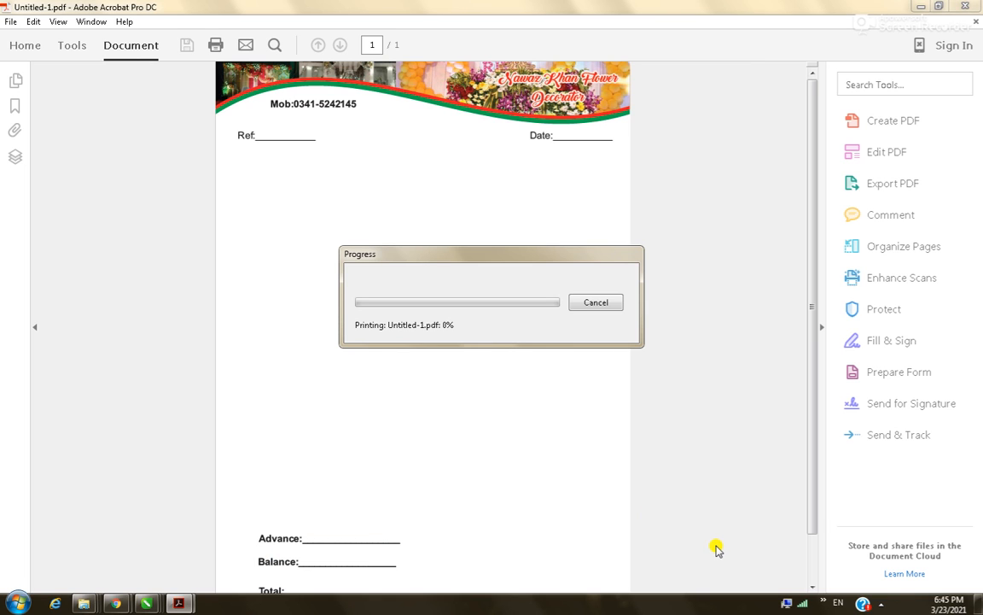